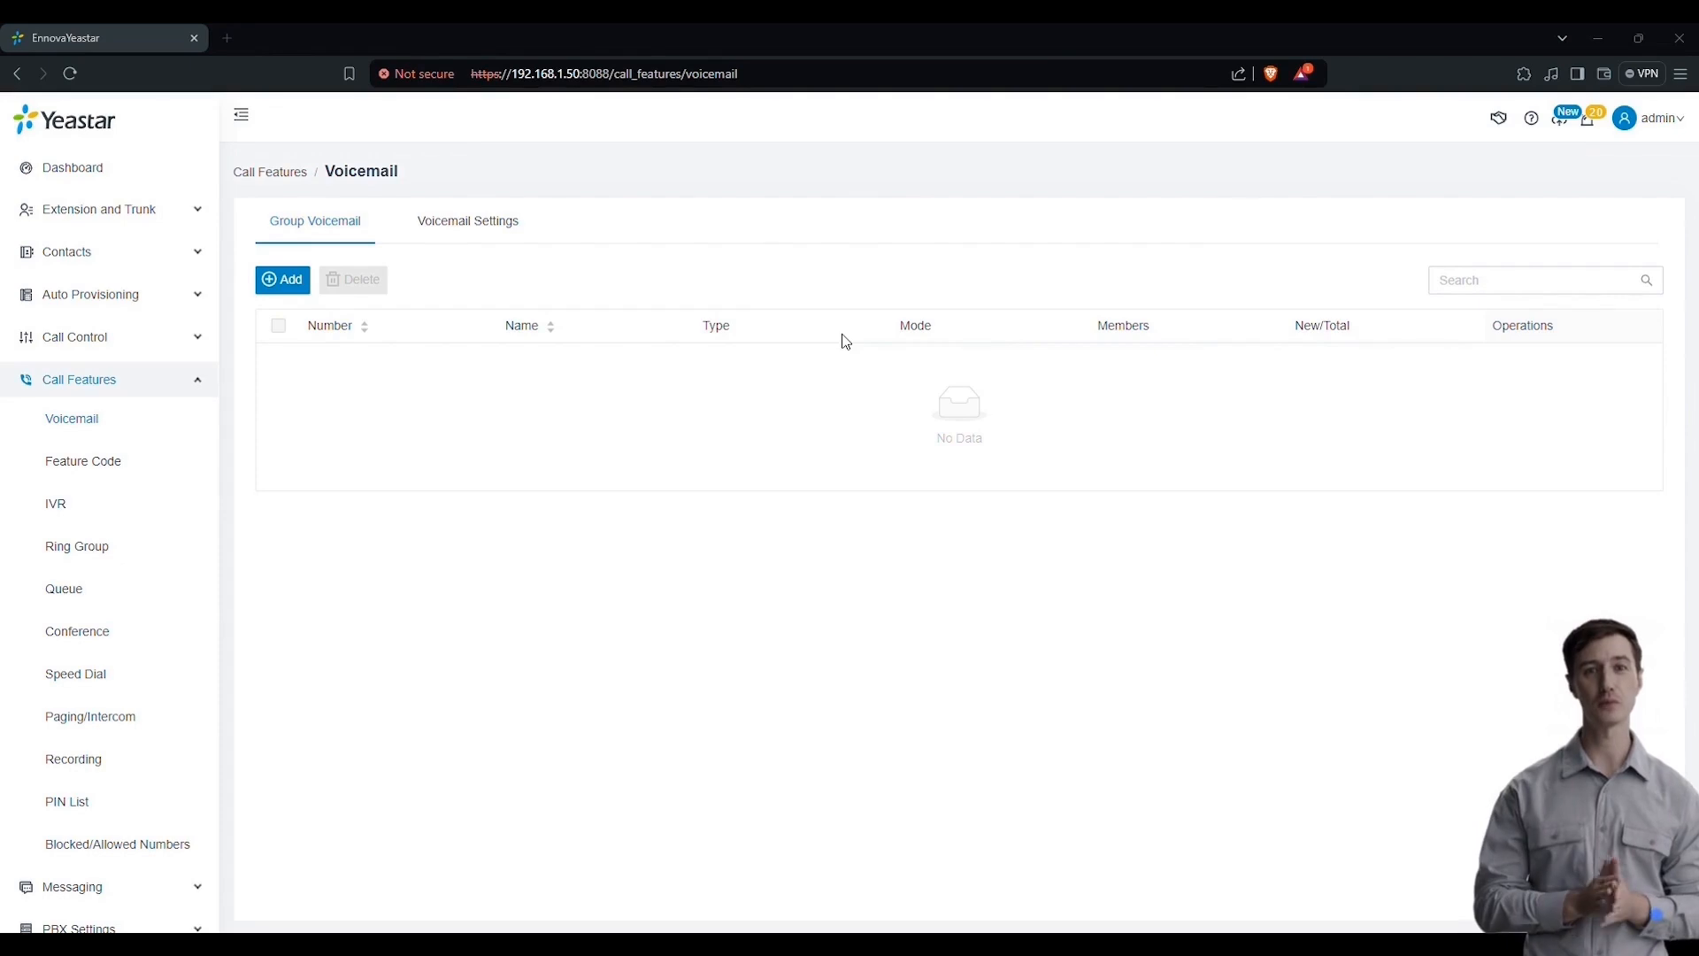
# - Start adding a group voicemail, check the available types and keep Custom
pyautogui.click(291, 280)
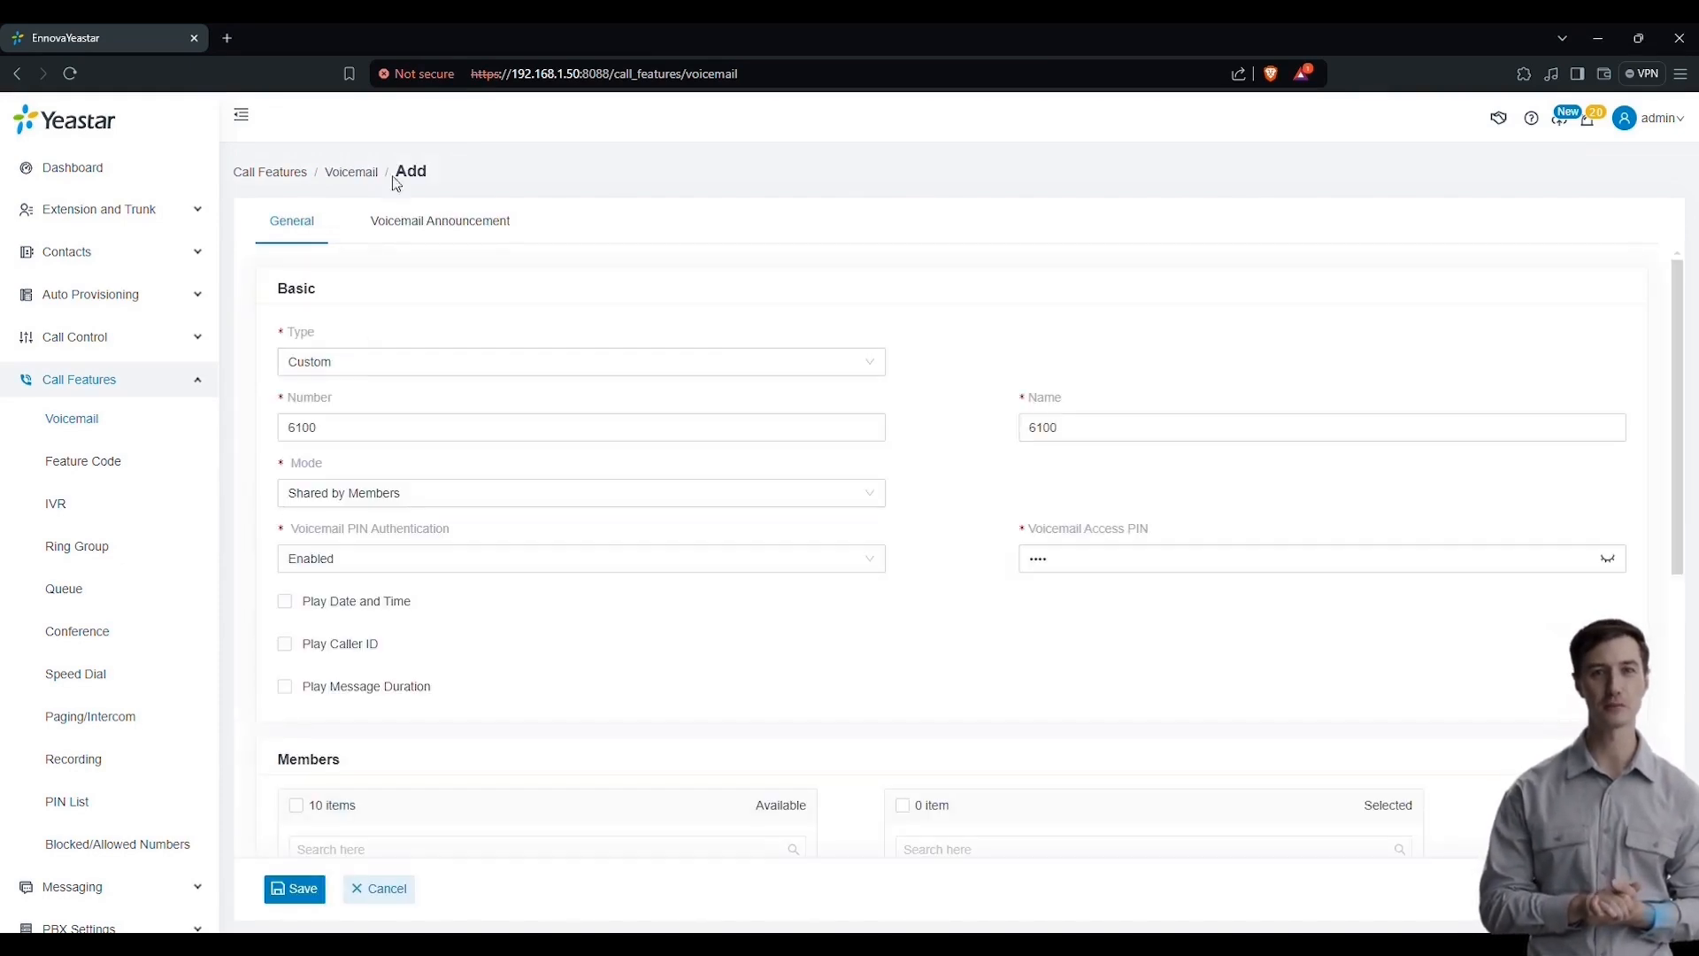
pyautogui.click(855, 359)
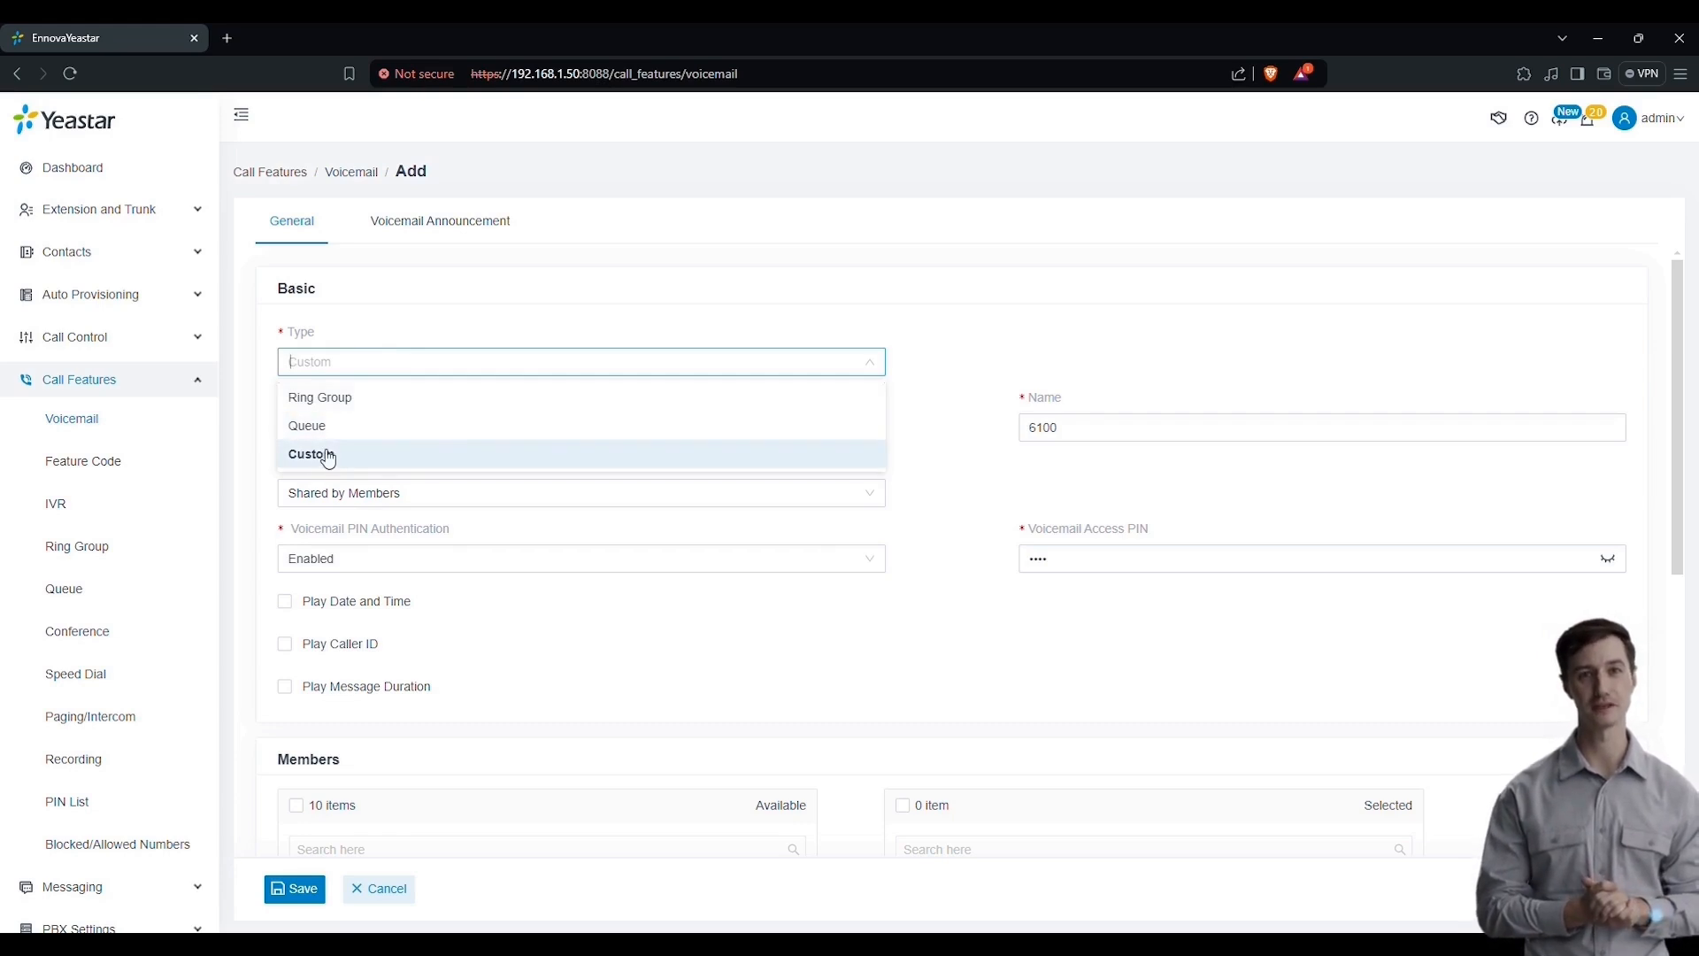
pyautogui.click(258, 463)
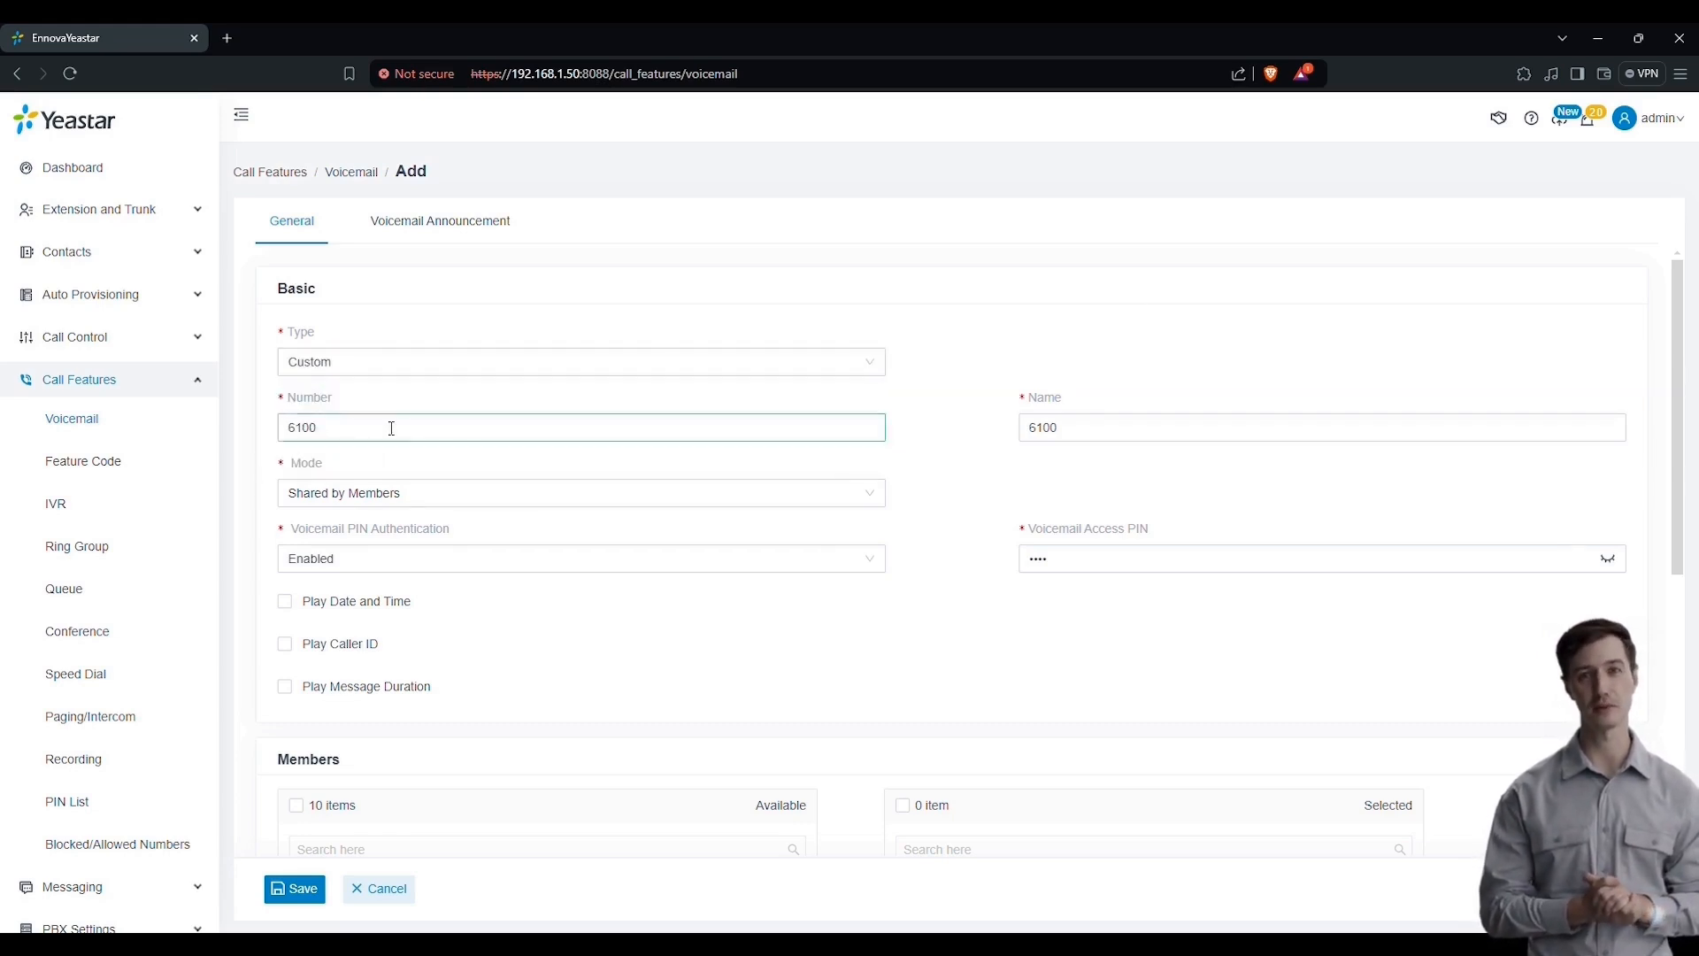
# - Review the new voicemail's number and name, and check the mode options, keeping Shared by Members
pyautogui.moveTo(341, 429); pyautogui.dragTo(267, 432)
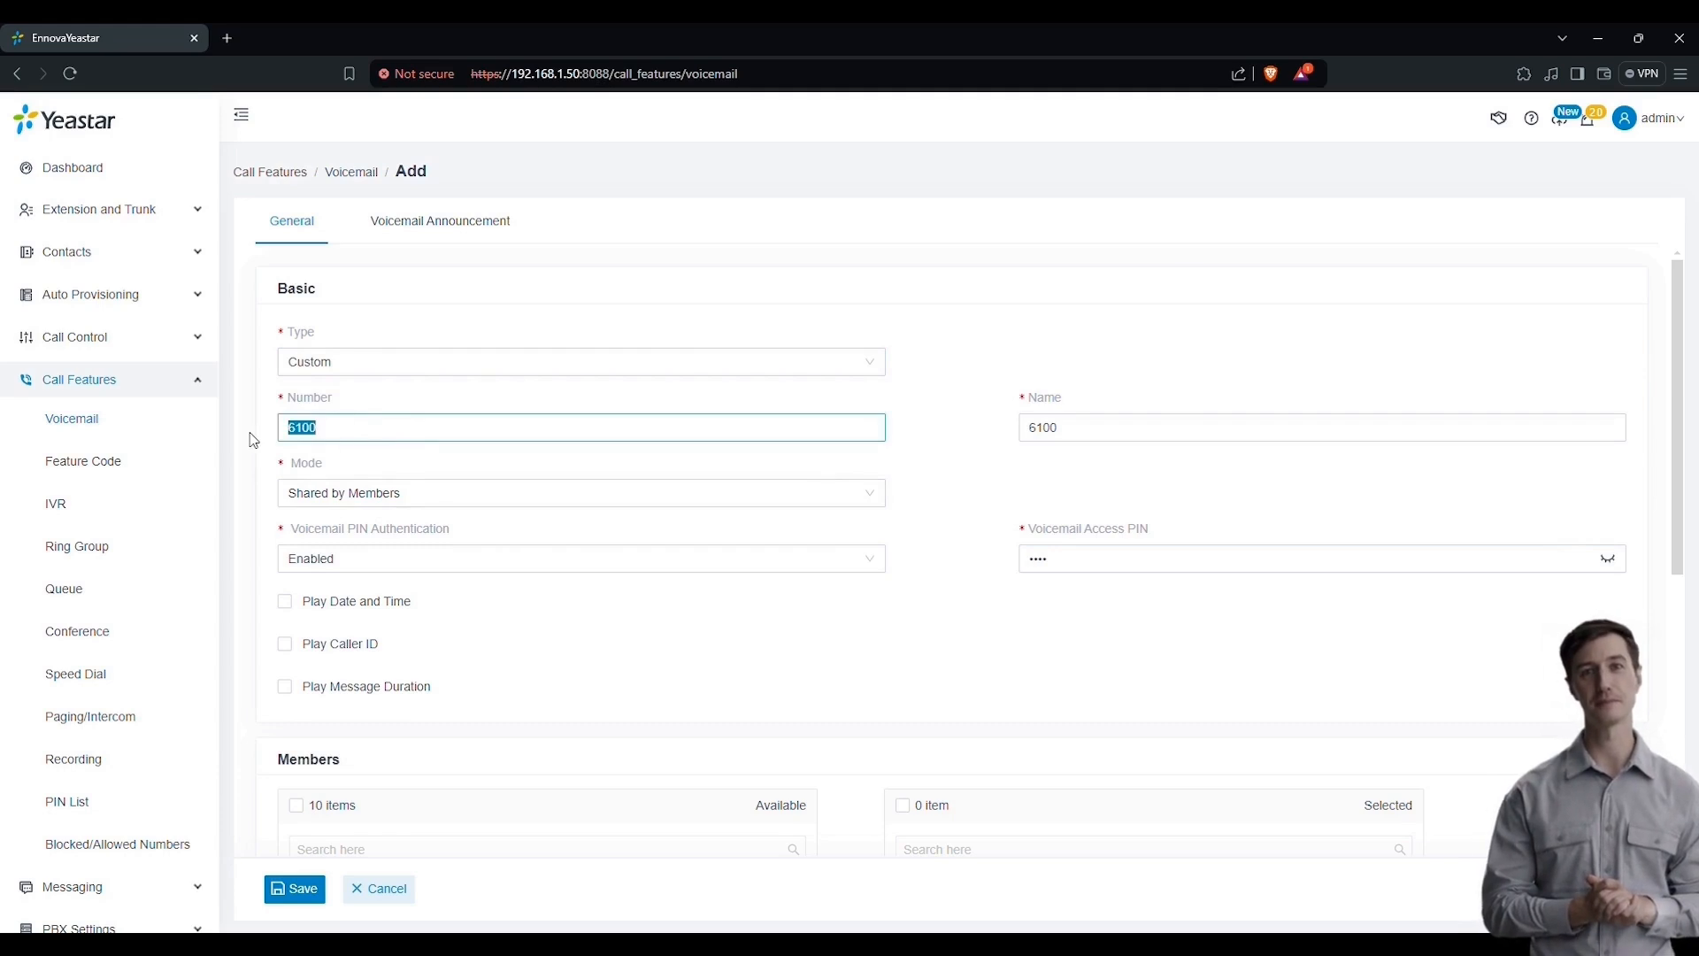
pyautogui.click(412, 416)
pyautogui.click(1107, 425)
pyautogui.doubleClick(1108, 425)
pyautogui.click(469, 482)
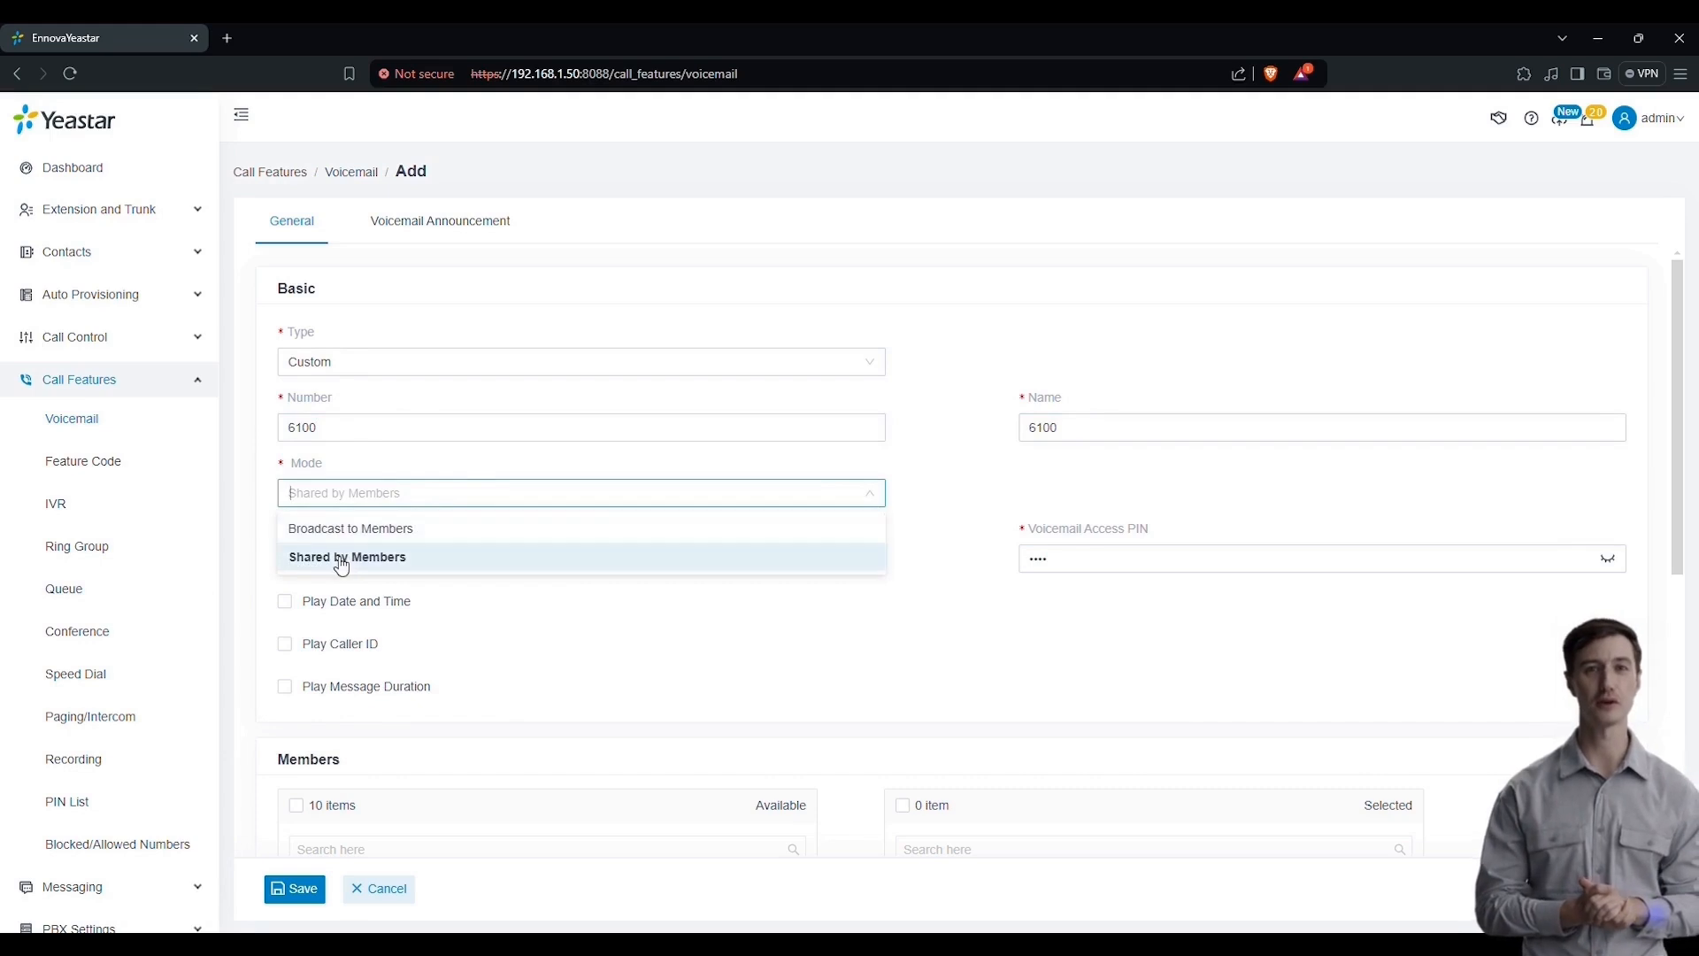
pyautogui.click(261, 584)
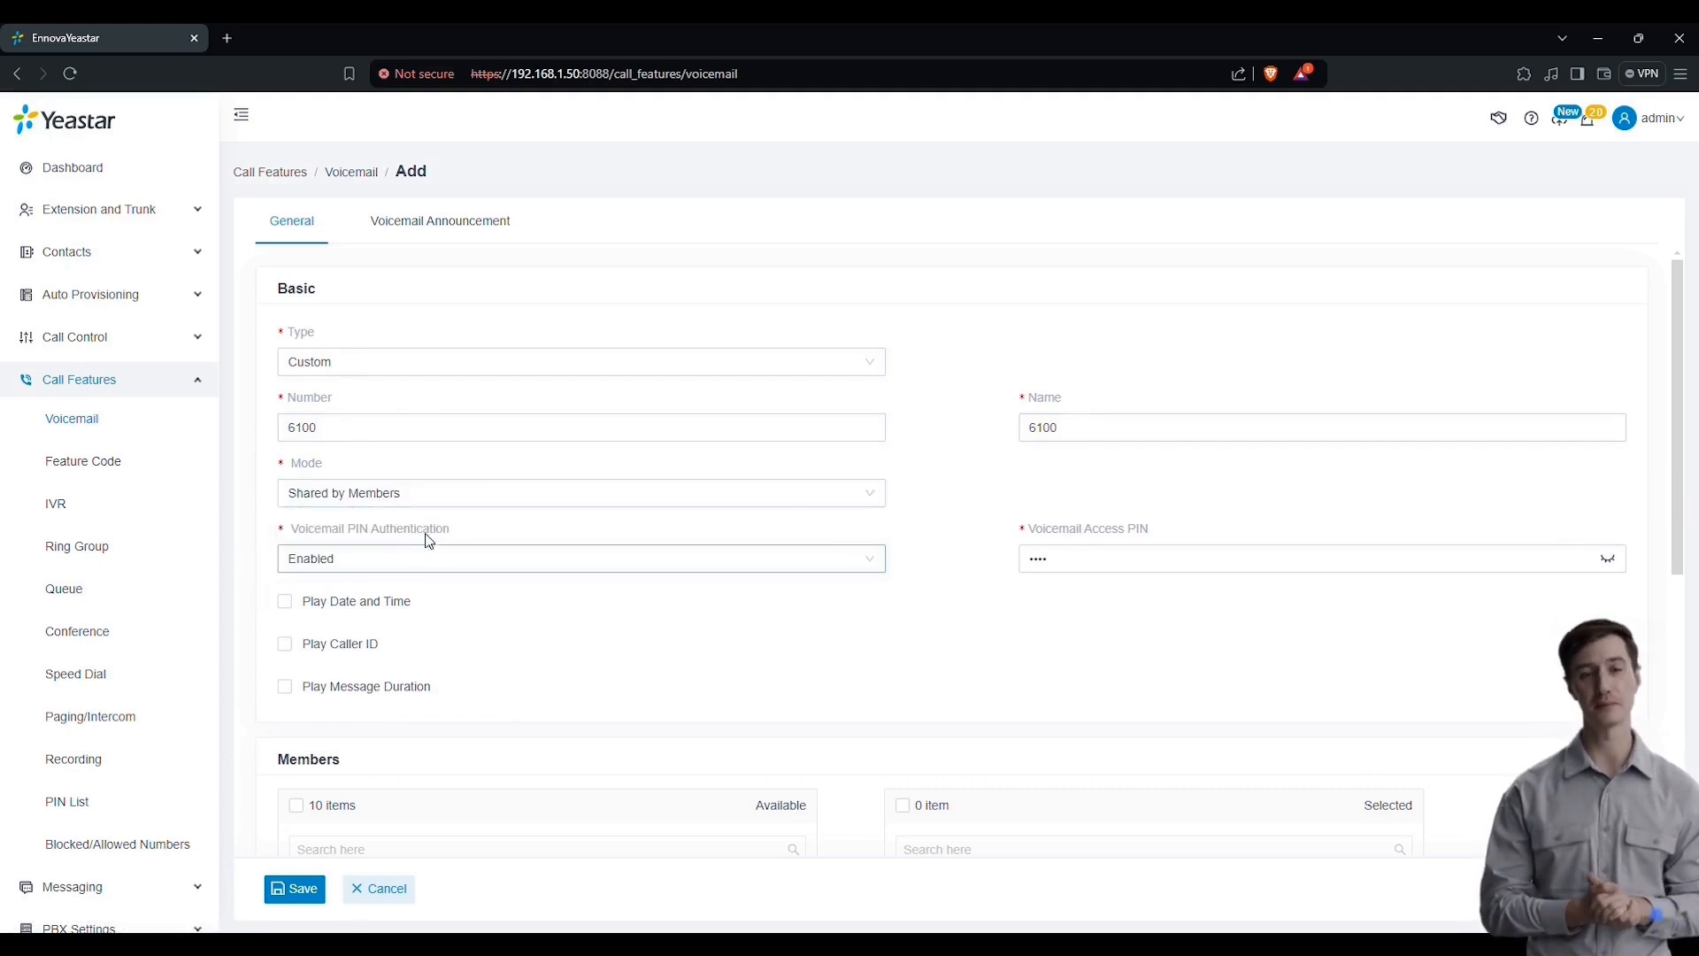
# - Check the voicemail PIN authentication options, keeping Enabled, and reveal the voicemail access PIN
pyautogui.click(489, 558)
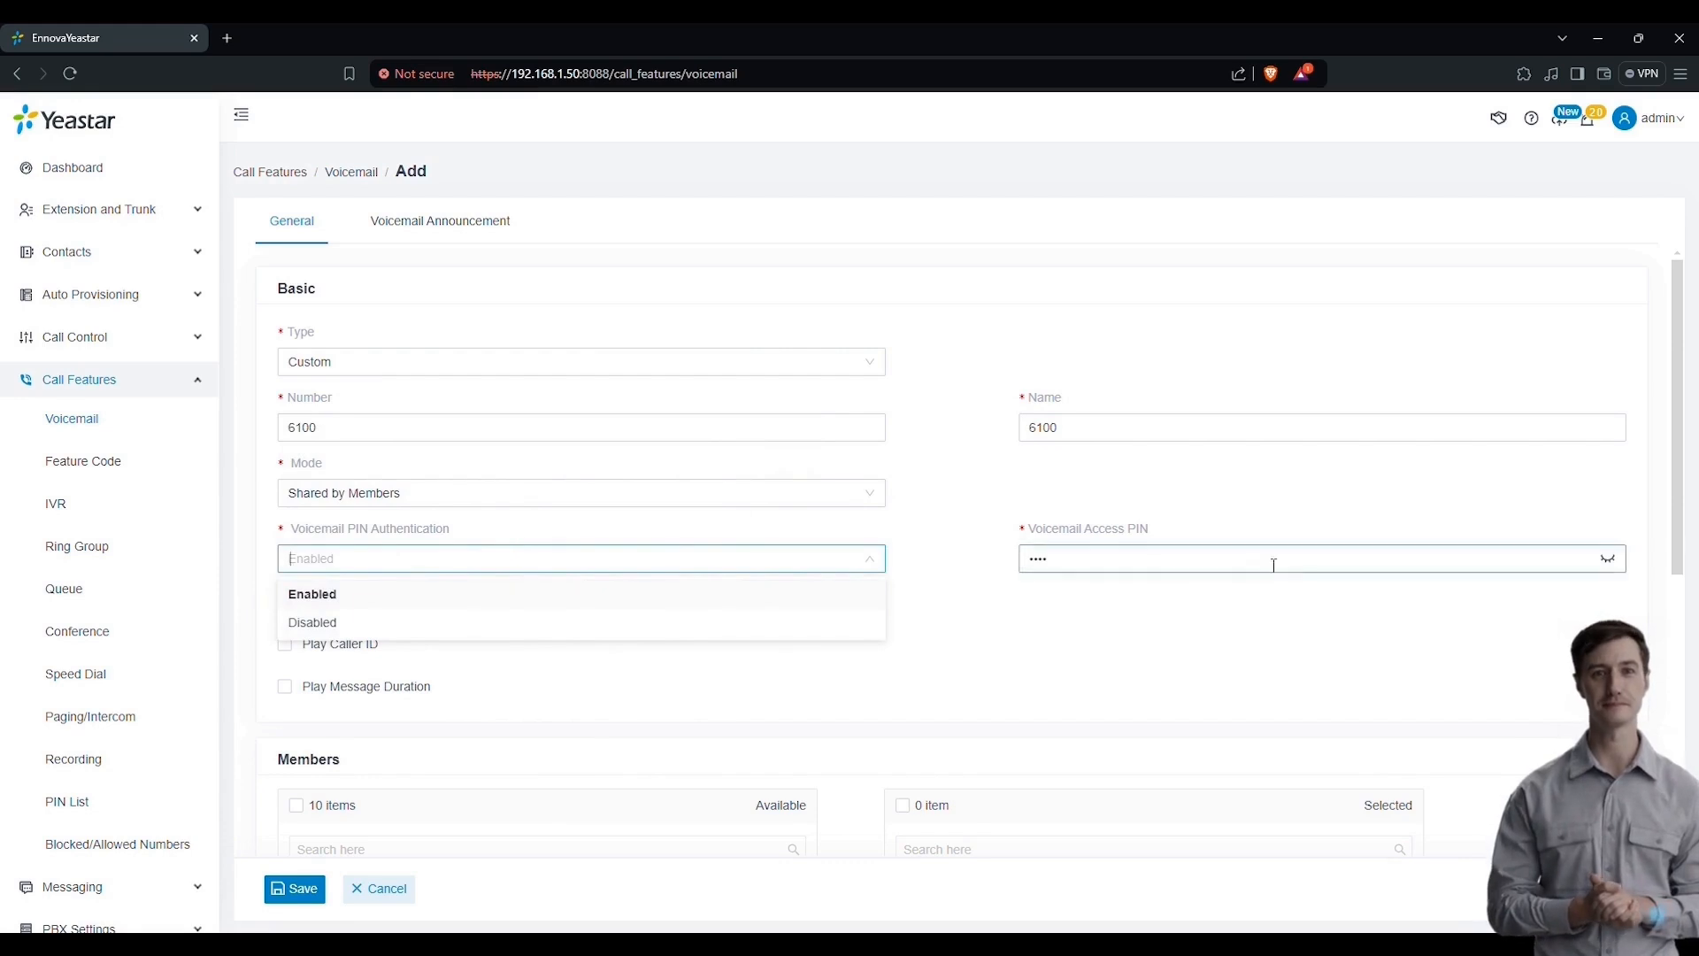
pyautogui.click(1045, 656)
pyautogui.click(1607, 558)
pyautogui.click(1184, 560)
pyautogui.hotkey('ctrl', 'a')
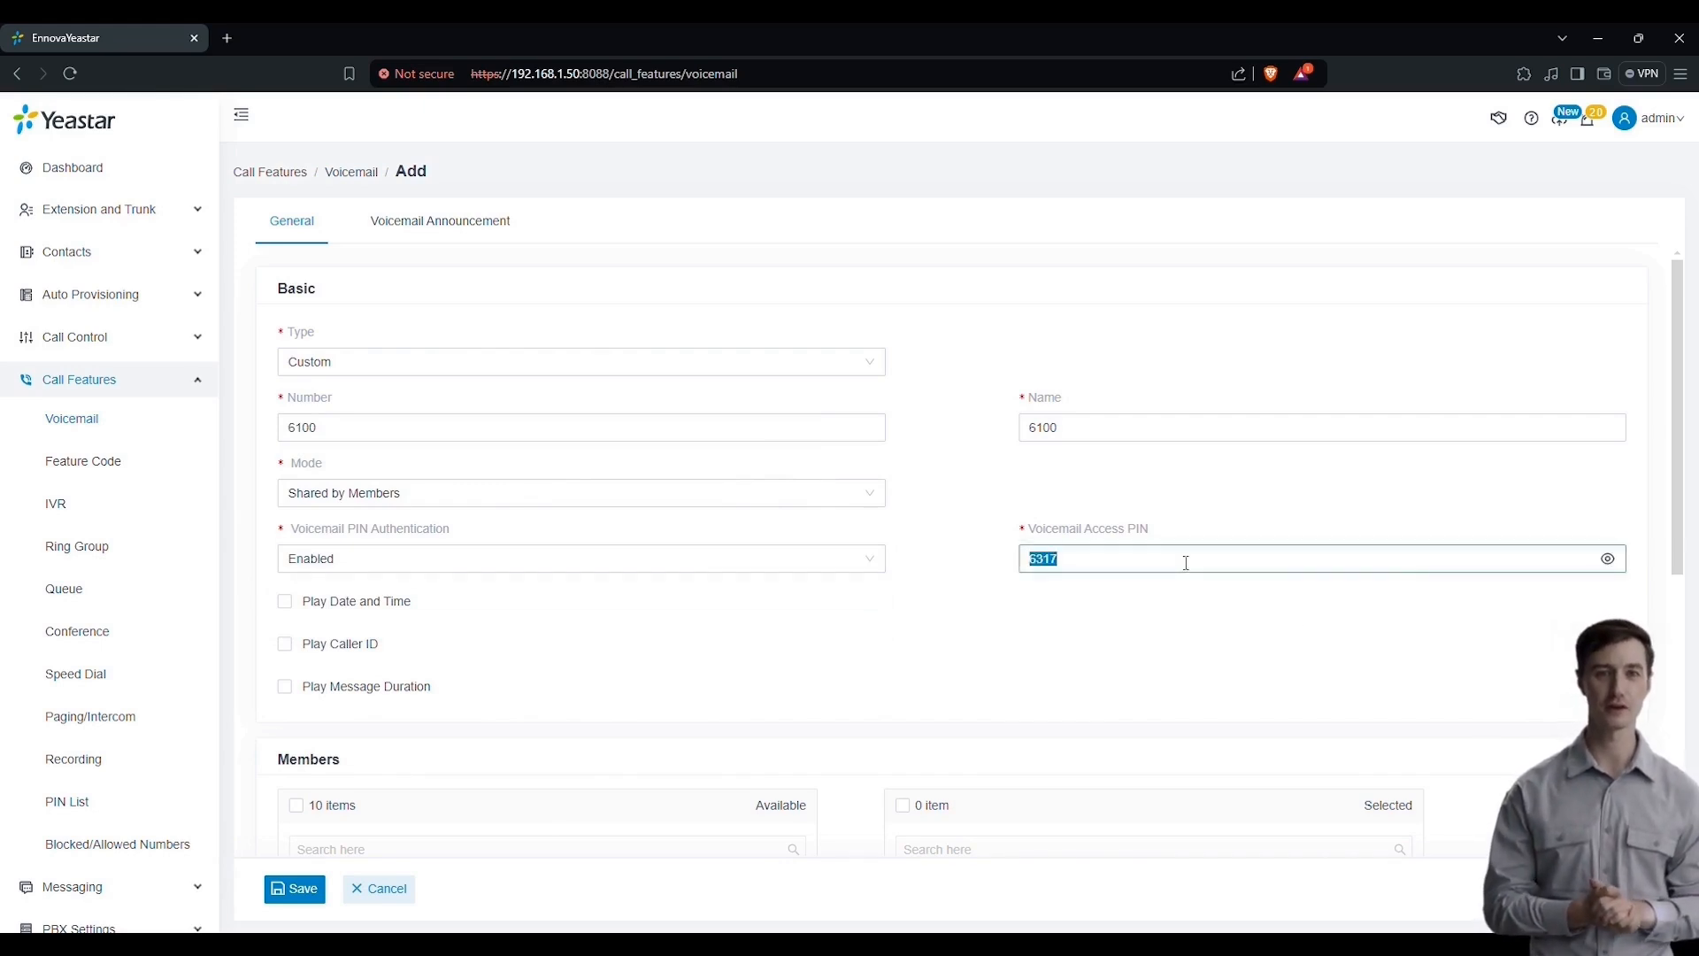
pyautogui.click(639, 677)
# - Try the Queue type for the group voicemail and check which members it offers
pyautogui.scroll(-3, 639, 677)
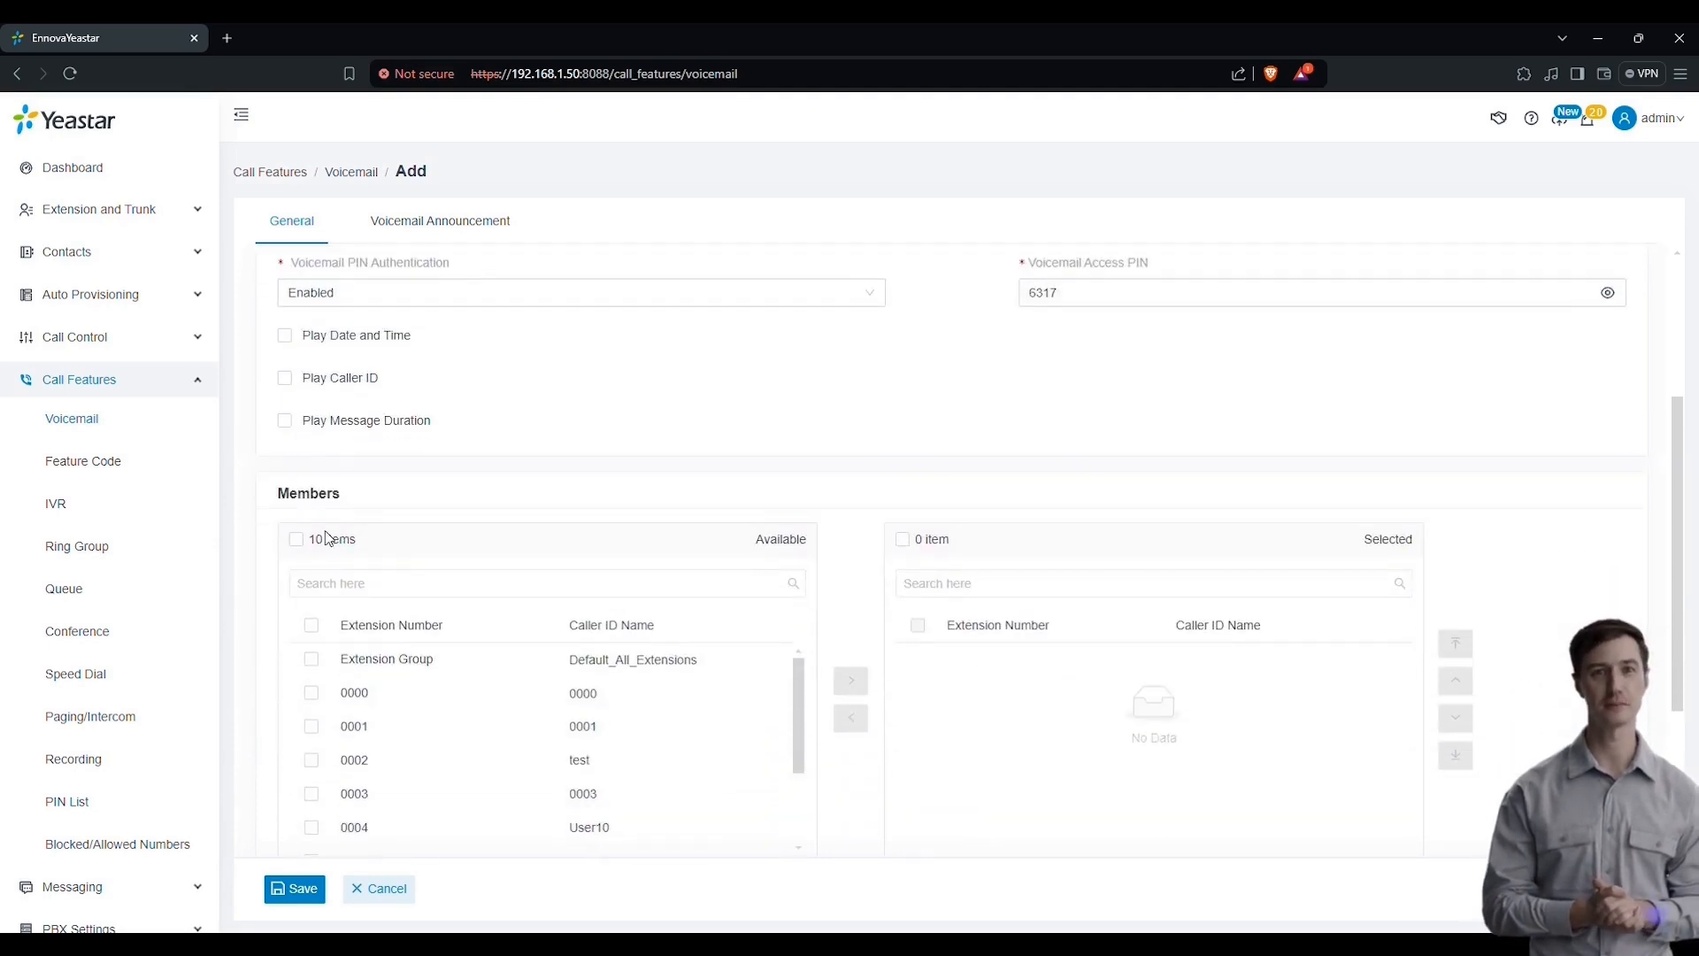
pyautogui.scroll(3, 442, 456)
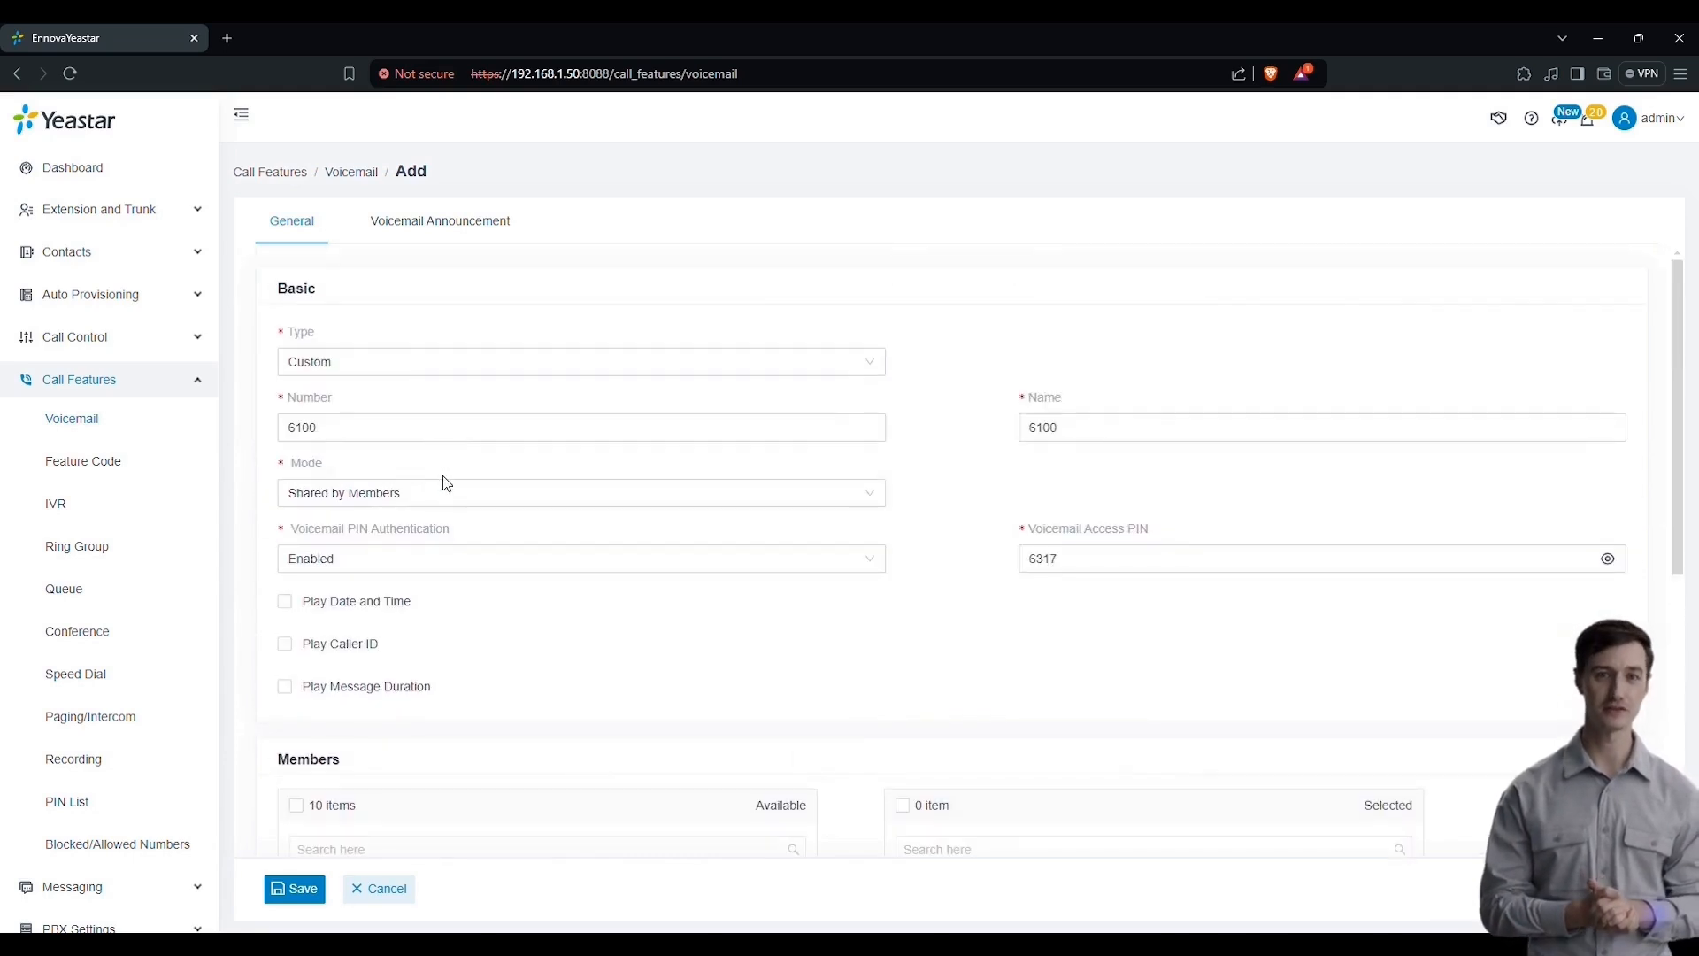
pyautogui.click(447, 368)
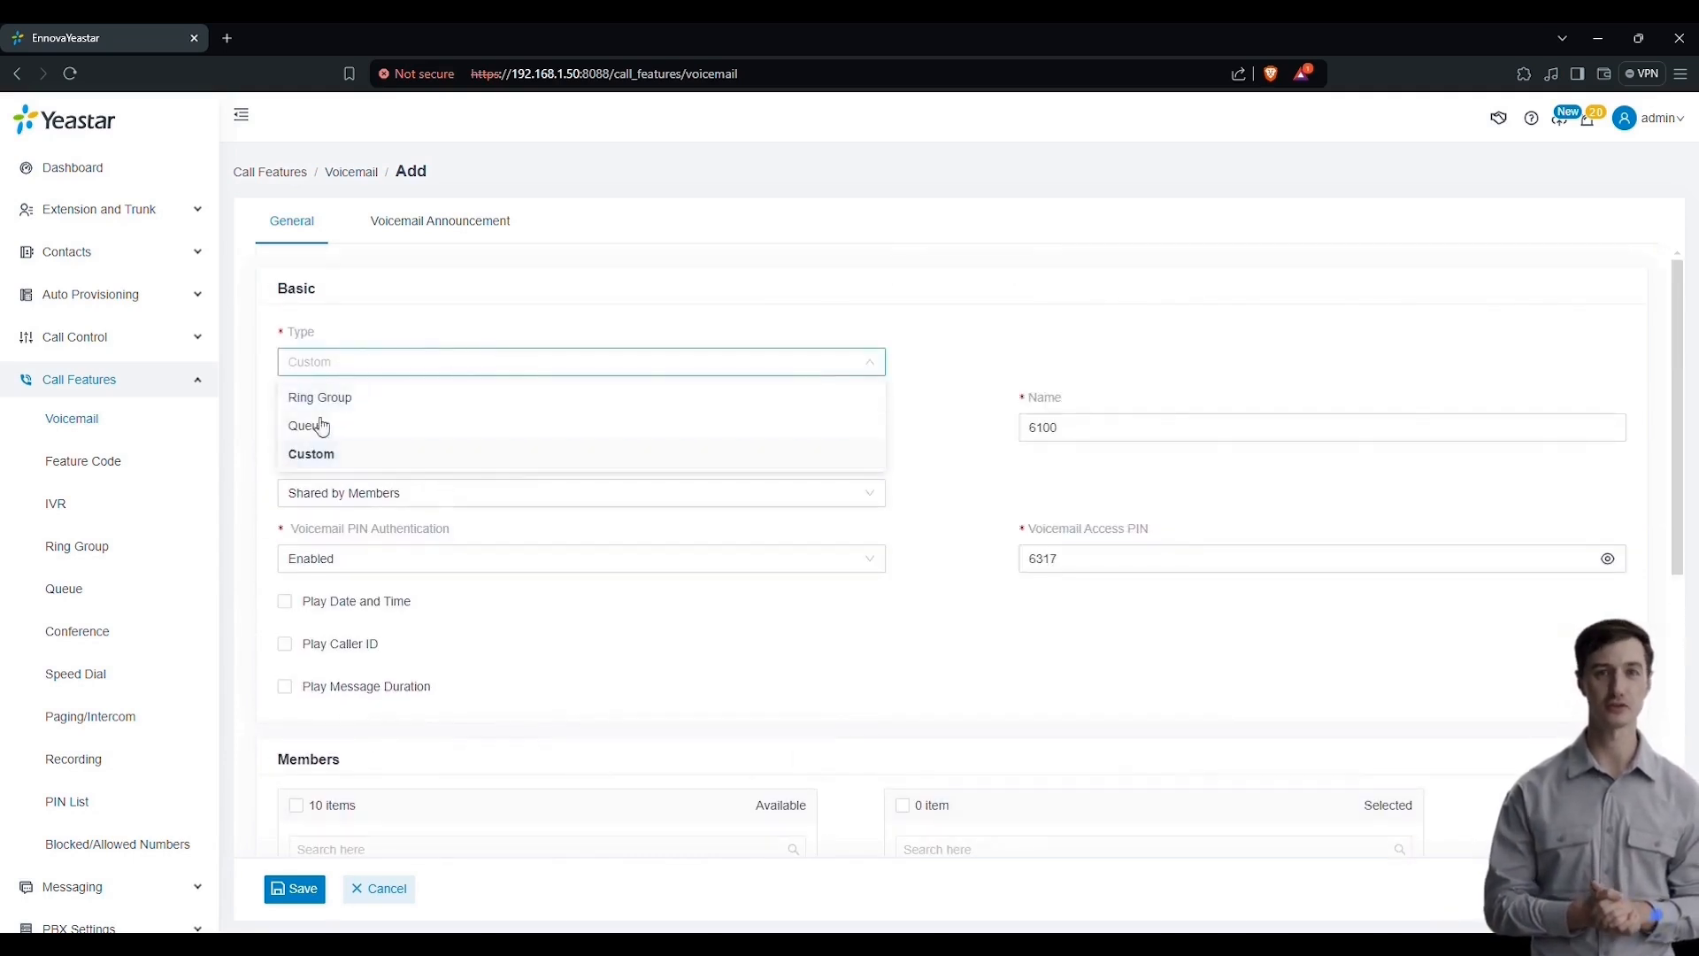
pyautogui.scroll(-1, 250, 487)
pyautogui.click(243, 503)
pyautogui.scroll(1, 418, 292)
pyautogui.click(425, 361)
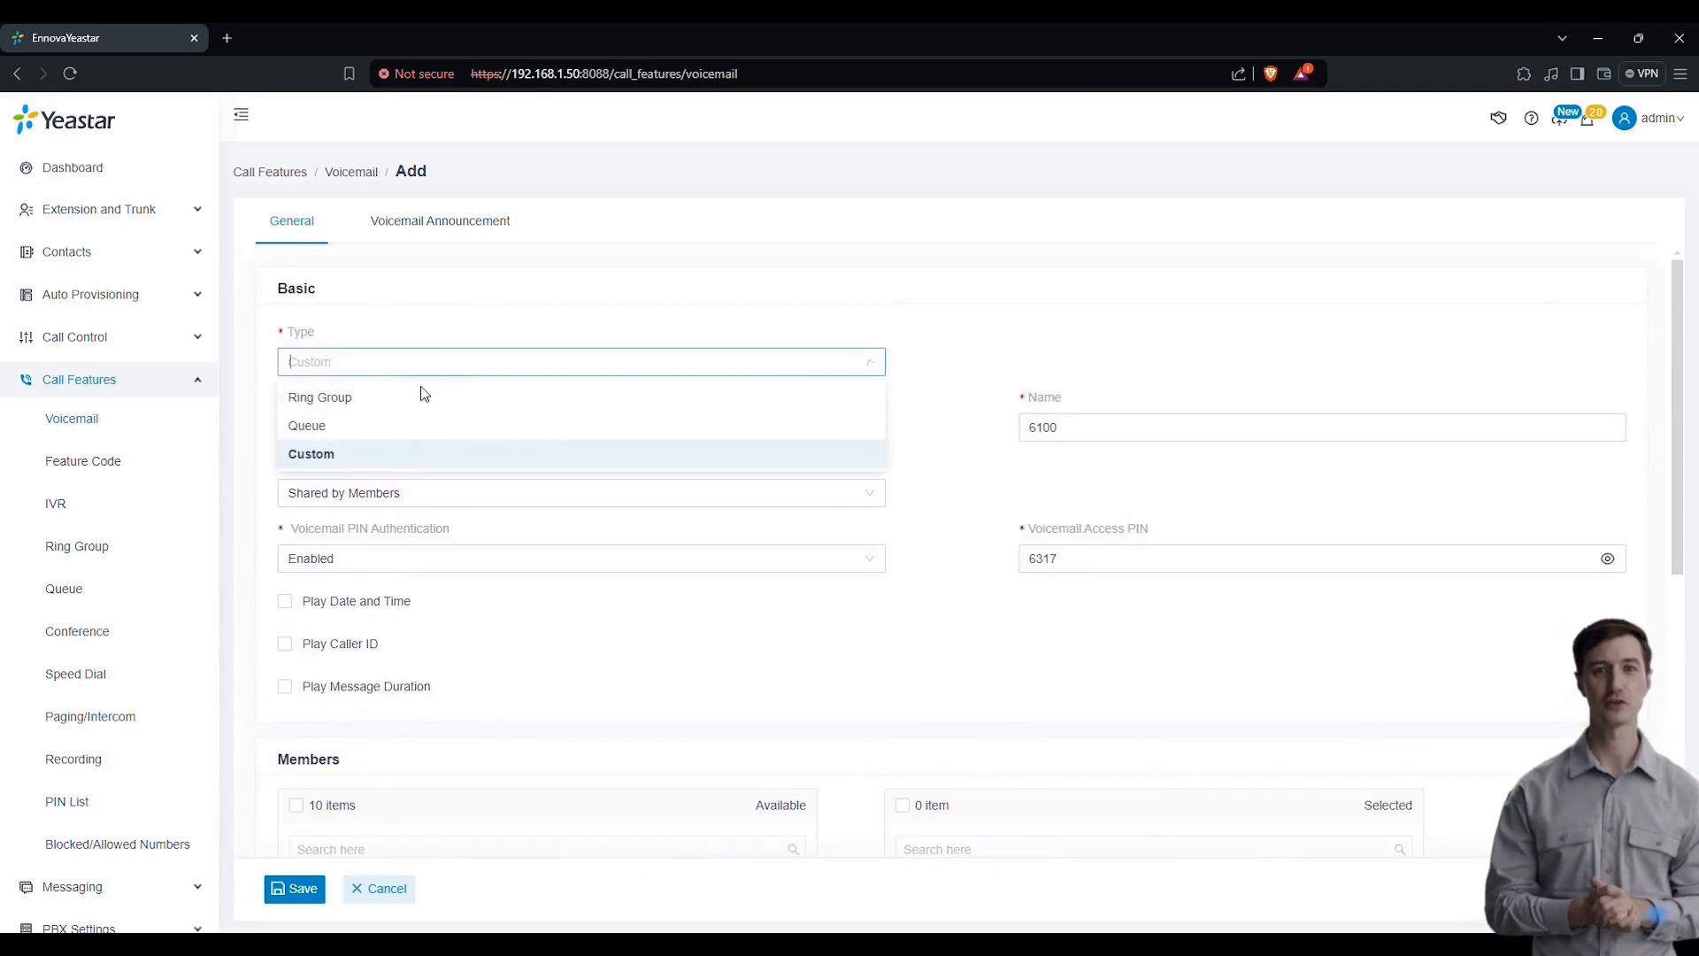
pyautogui.click(323, 425)
pyautogui.scroll(-4, 330, 694)
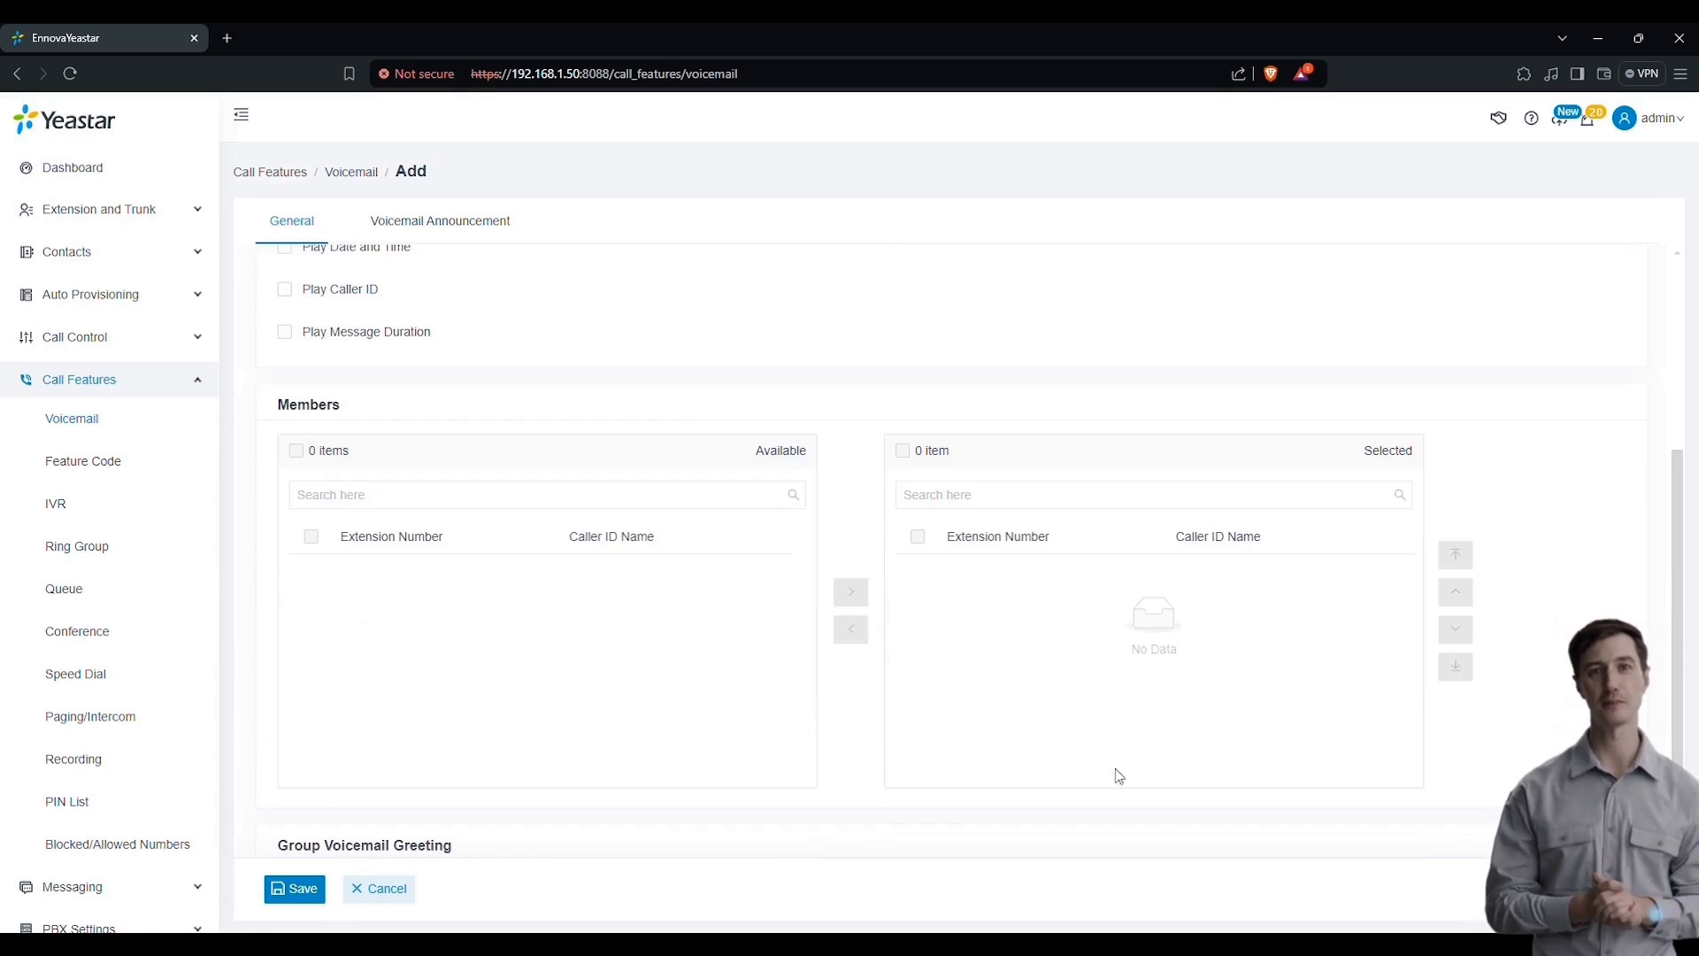
pyautogui.scroll(4, 487, 393)
# - Try the Ring Group type for the group voicemail and check which members it offers
pyautogui.click(334, 361)
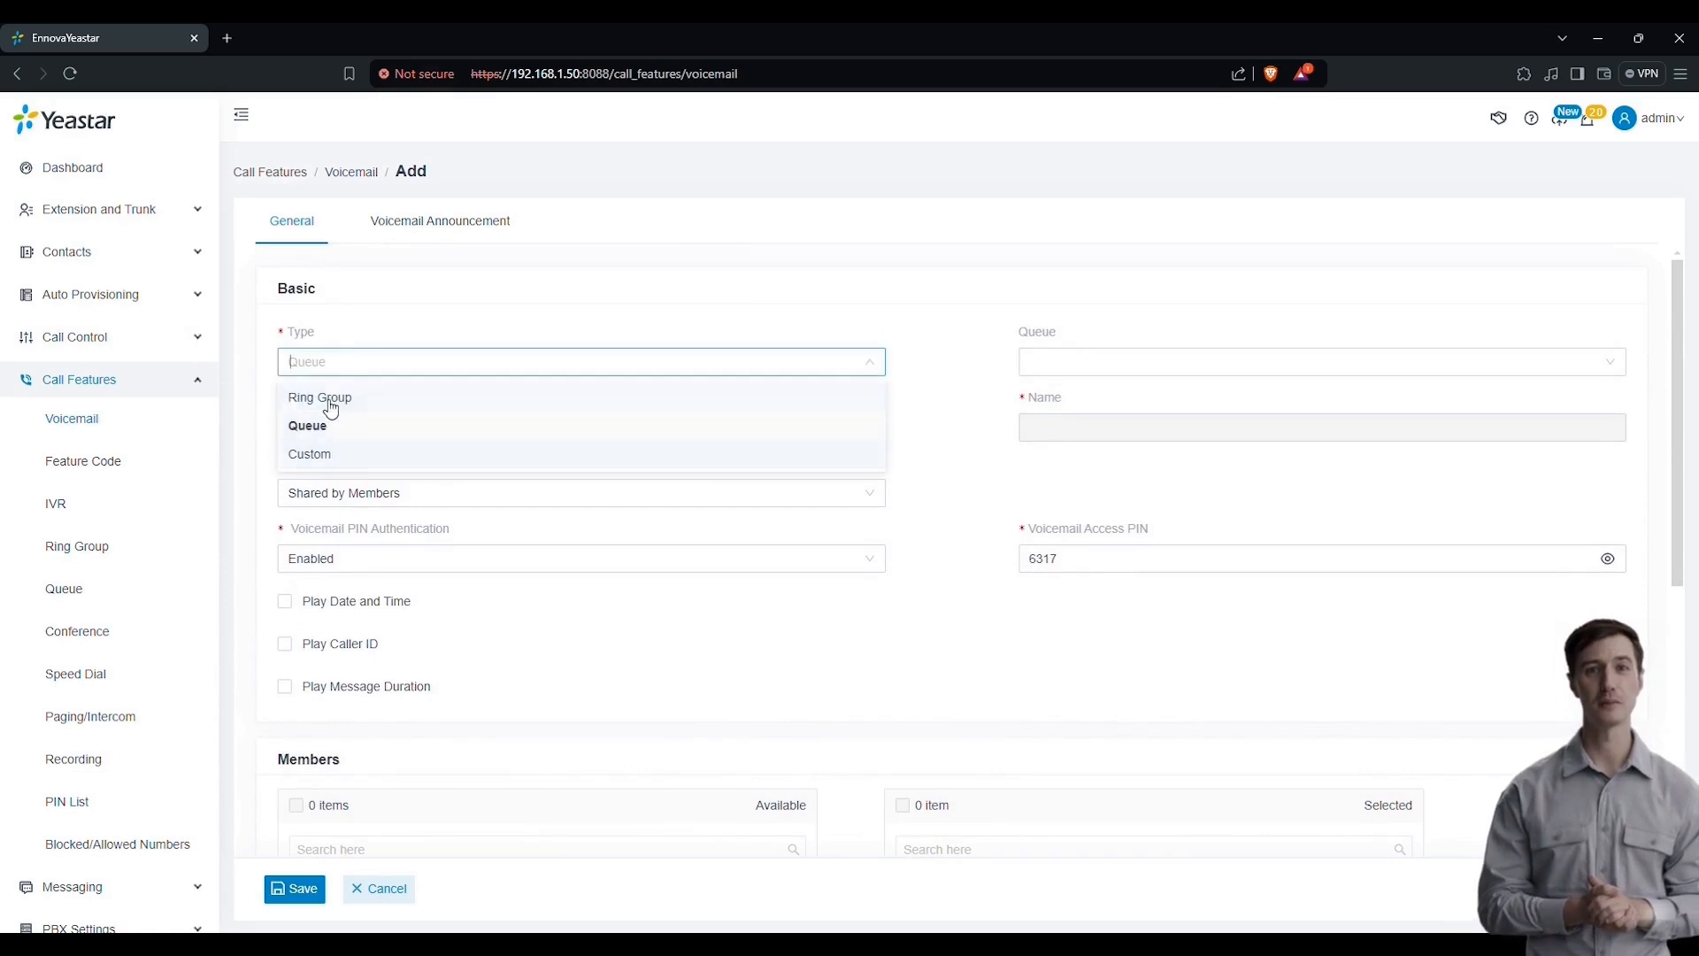
pyautogui.click(330, 400)
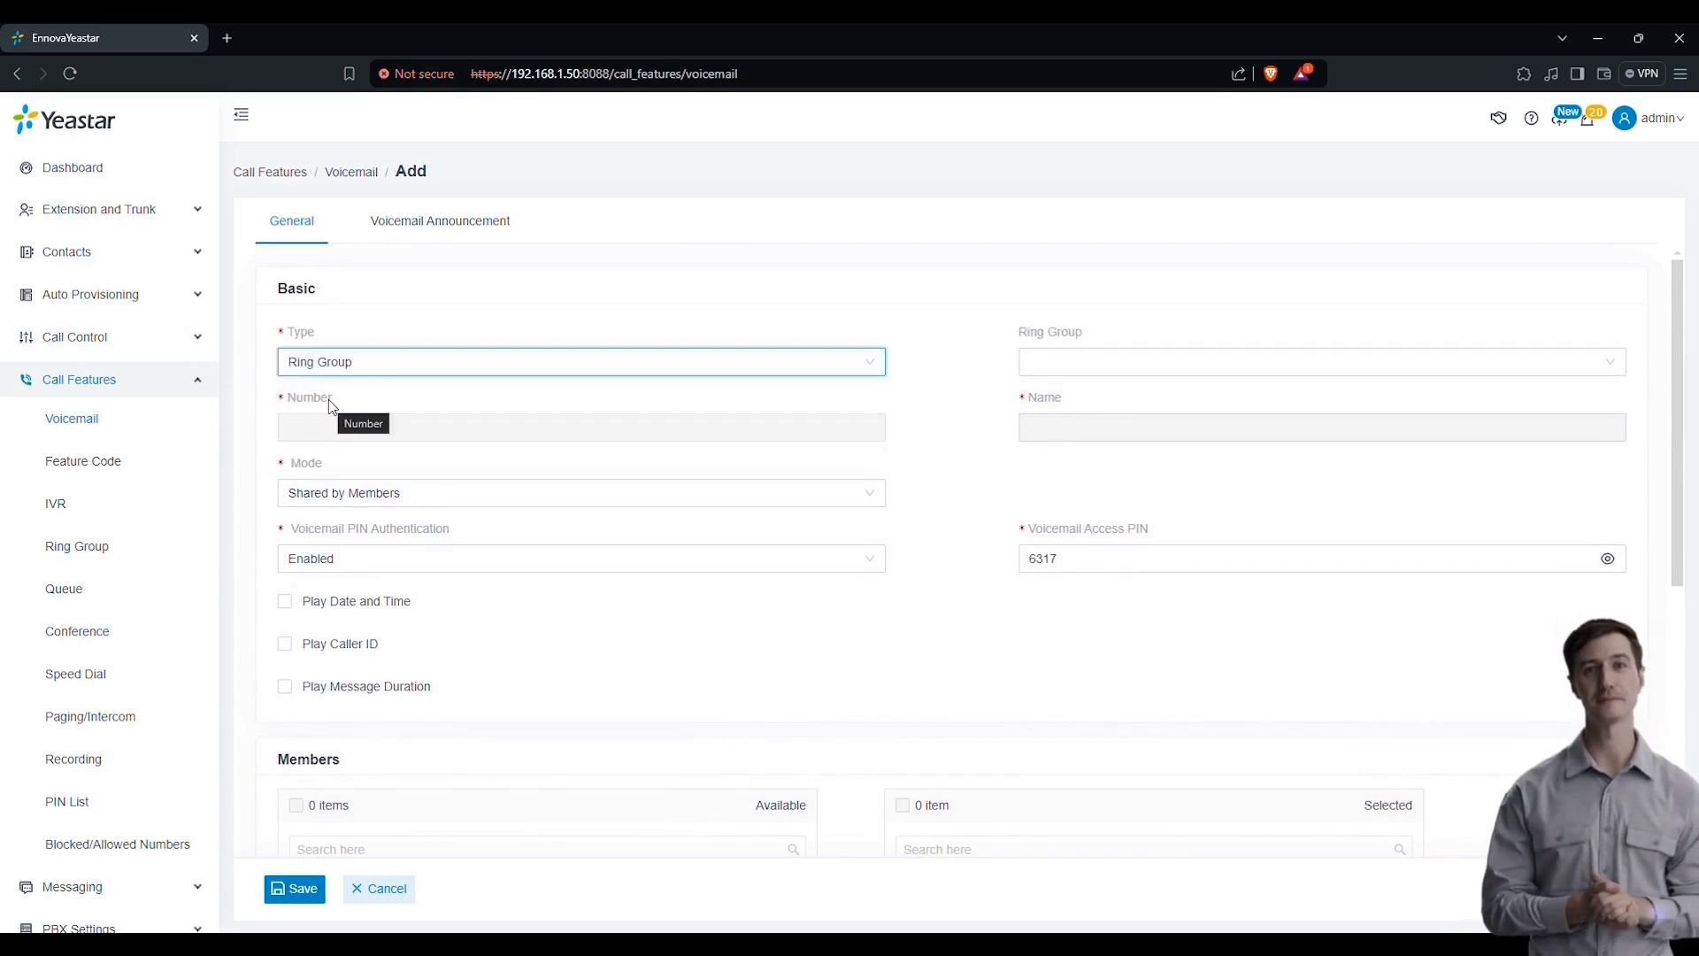
pyautogui.scroll(-4, 372, 495)
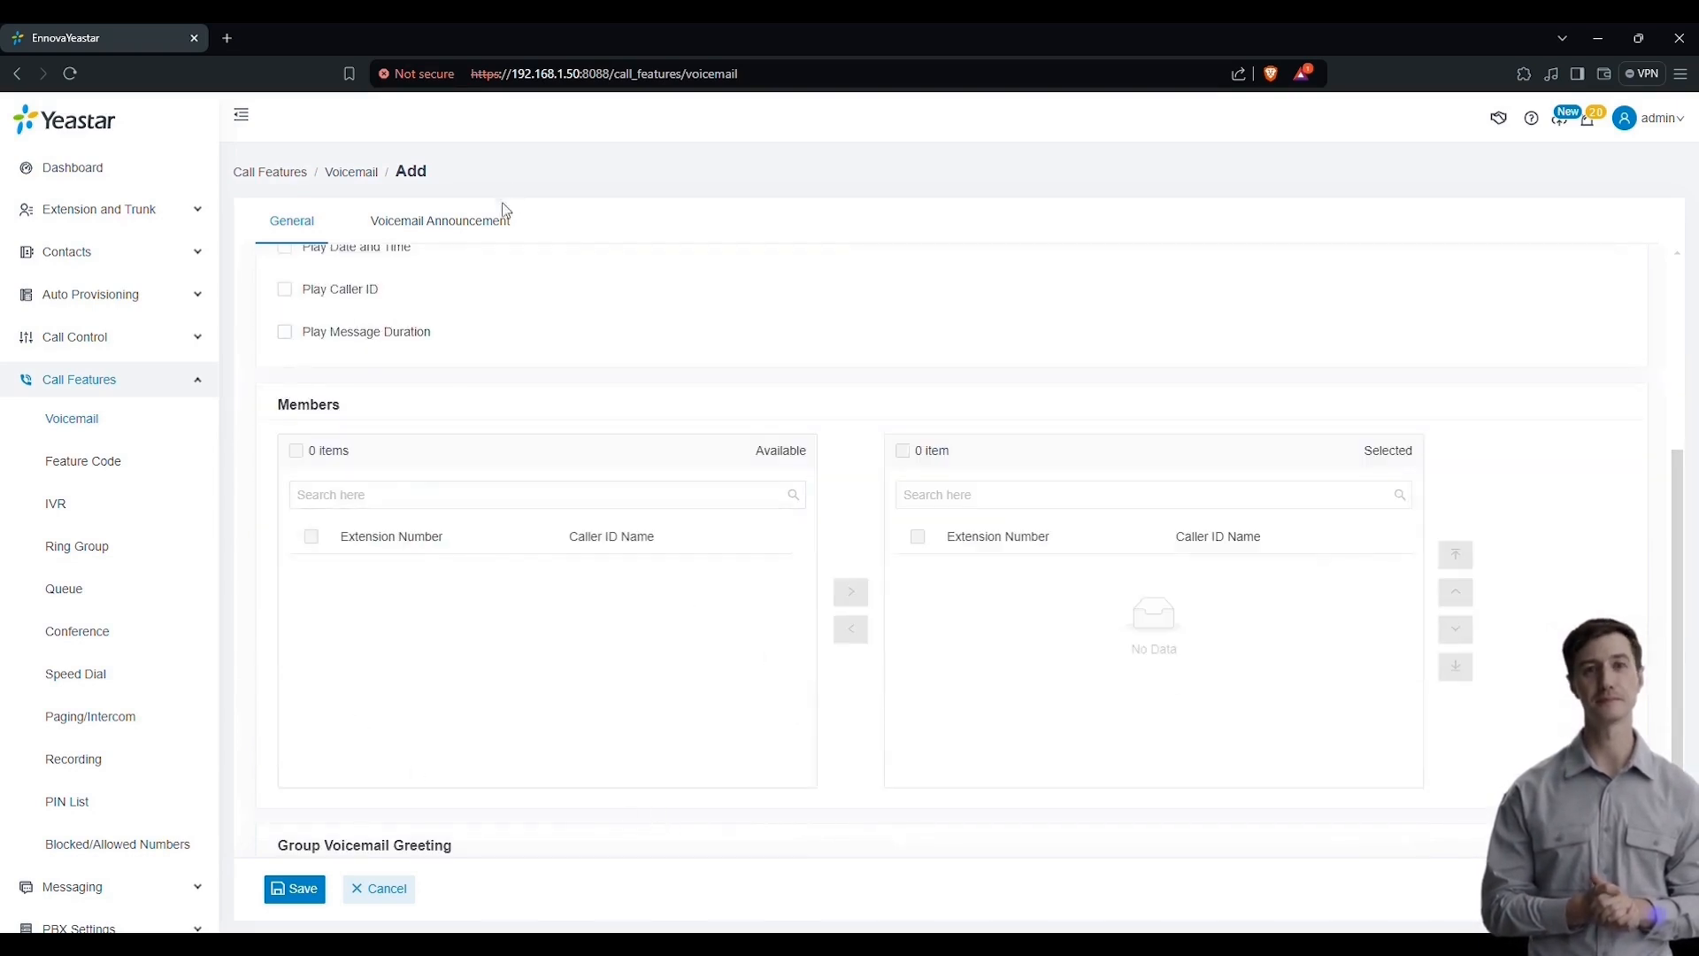
pyautogui.scroll(2, 444, 381)
pyautogui.scroll(2, 444, 381)
pyautogui.scroll(-4, 588, 466)
pyautogui.scroll(4, 588, 467)
# - Set the group voicemail type to Custom and check the group voicemail greeting options
pyautogui.click(421, 370)
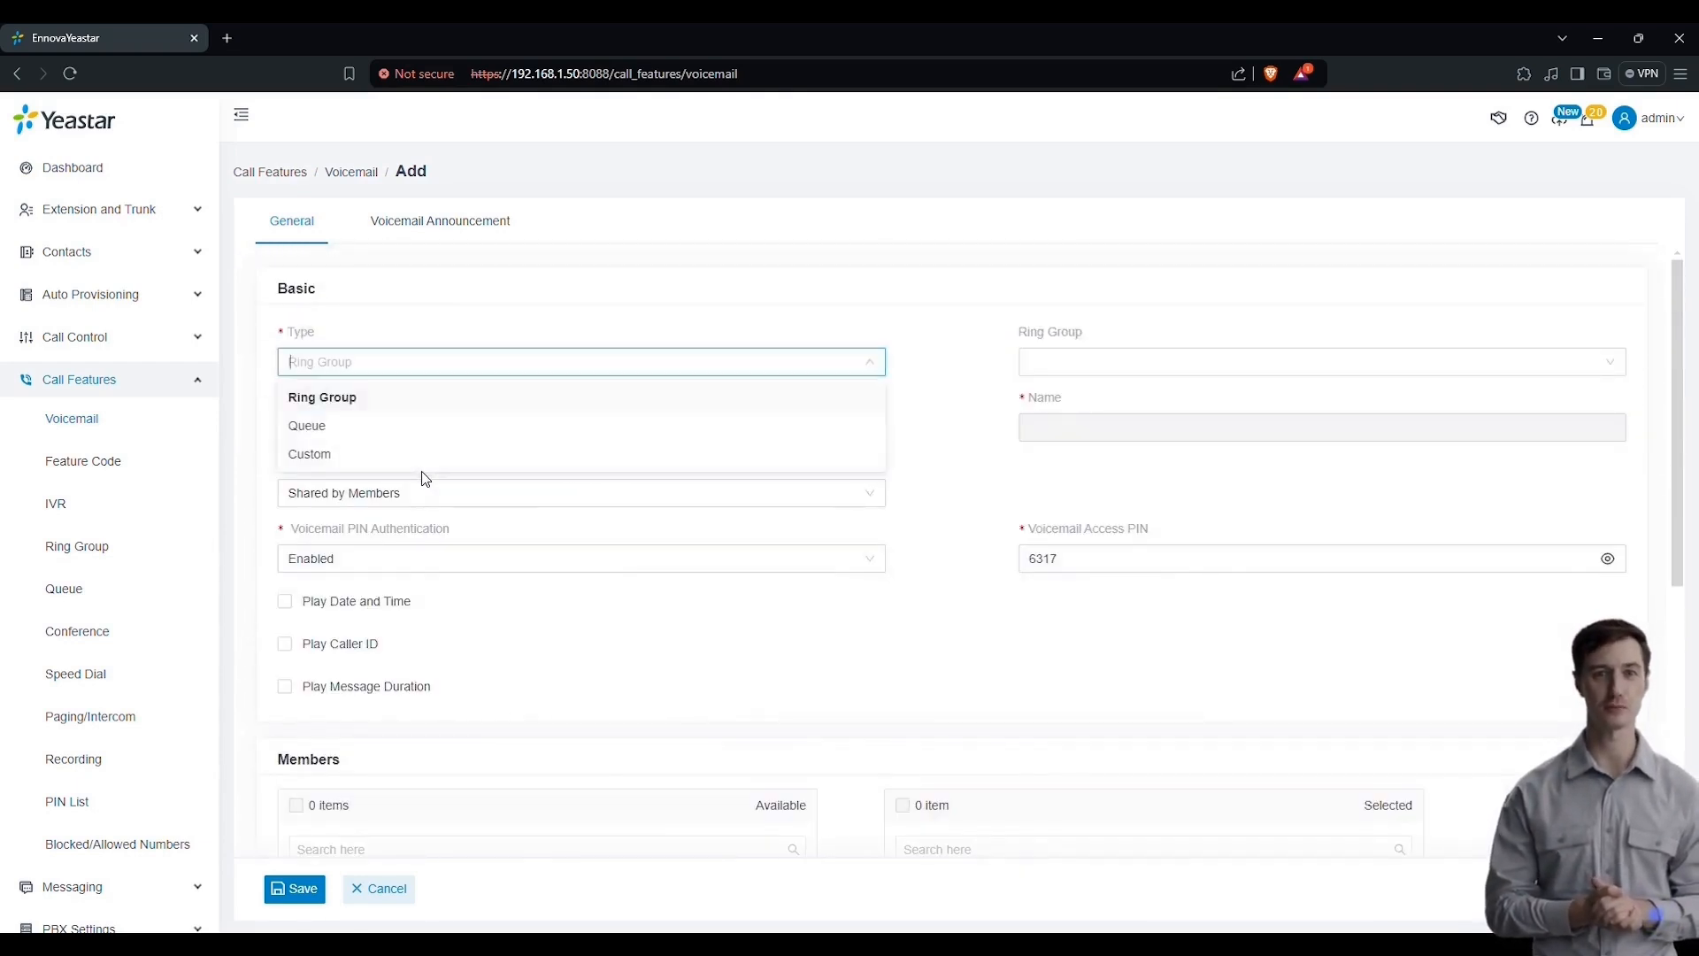
pyautogui.click(413, 461)
pyautogui.scroll(-2, 408, 513)
pyautogui.scroll(-3, 408, 514)
pyautogui.scroll(-2, 395, 535)
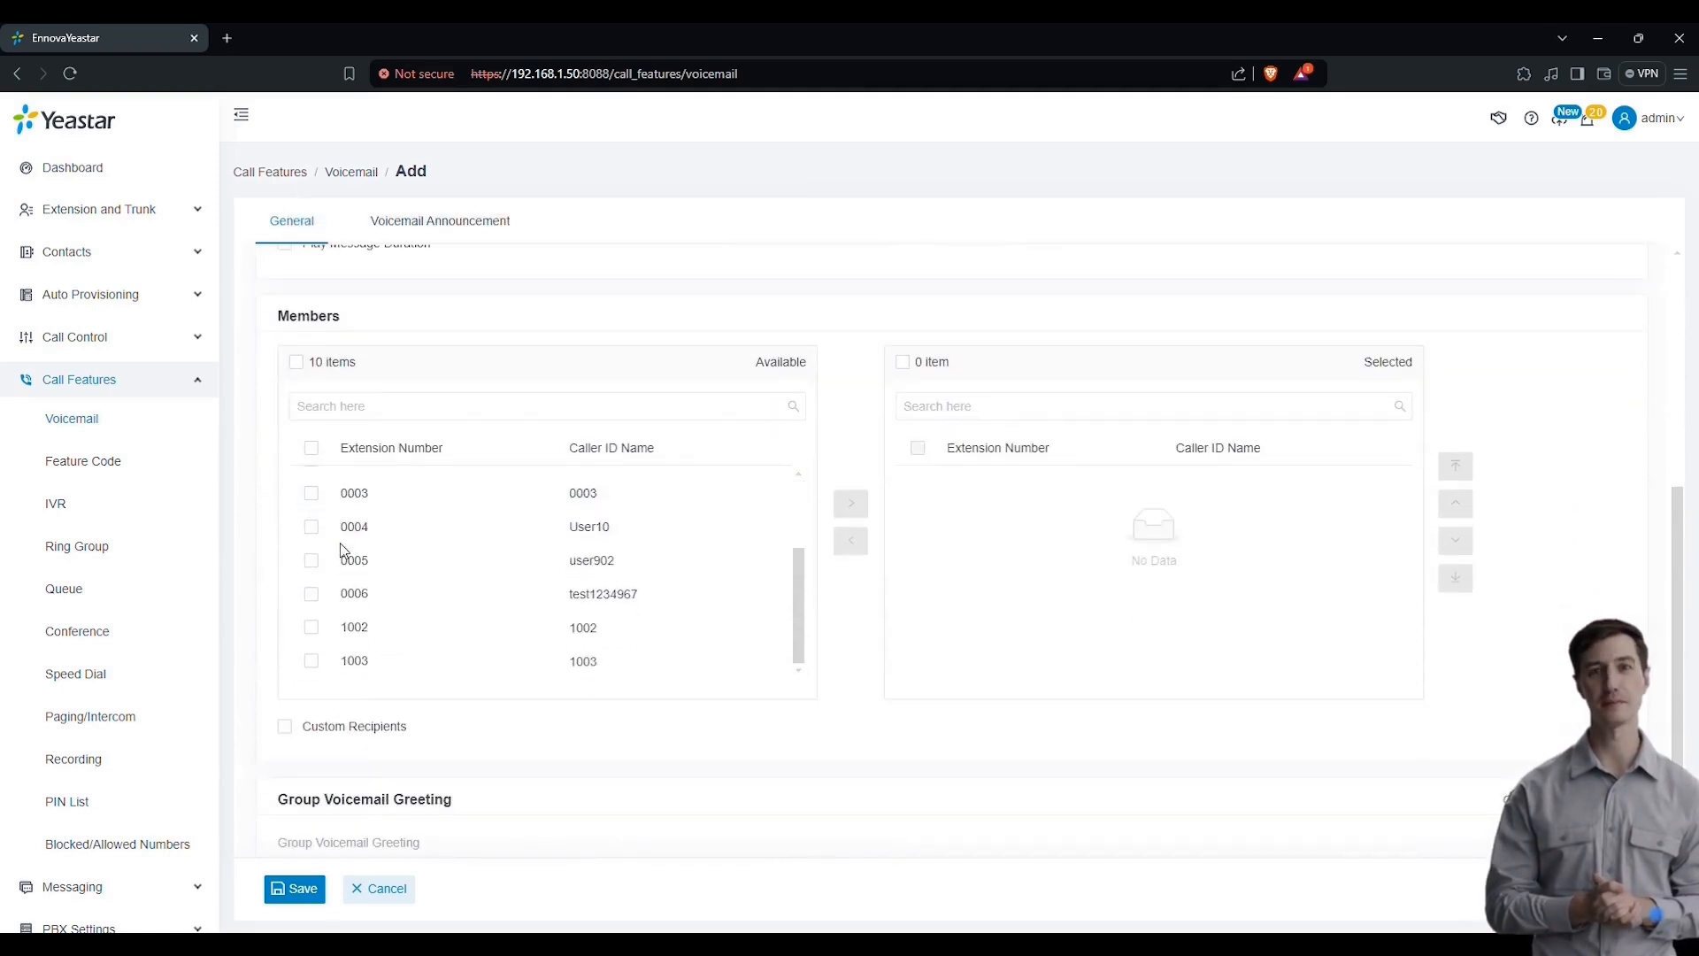
pyautogui.scroll(-1, 750, 731)
pyautogui.click(564, 799)
pyautogui.click(991, 720)
# - Add extensions 0003, 0004 and 0005 to the selected members of the group voicemail
pyautogui.scroll(1, 542, 690)
pyautogui.scroll(4, 541, 690)
pyautogui.scroll(-2, 429, 717)
pyautogui.scroll(-2, 350, 663)
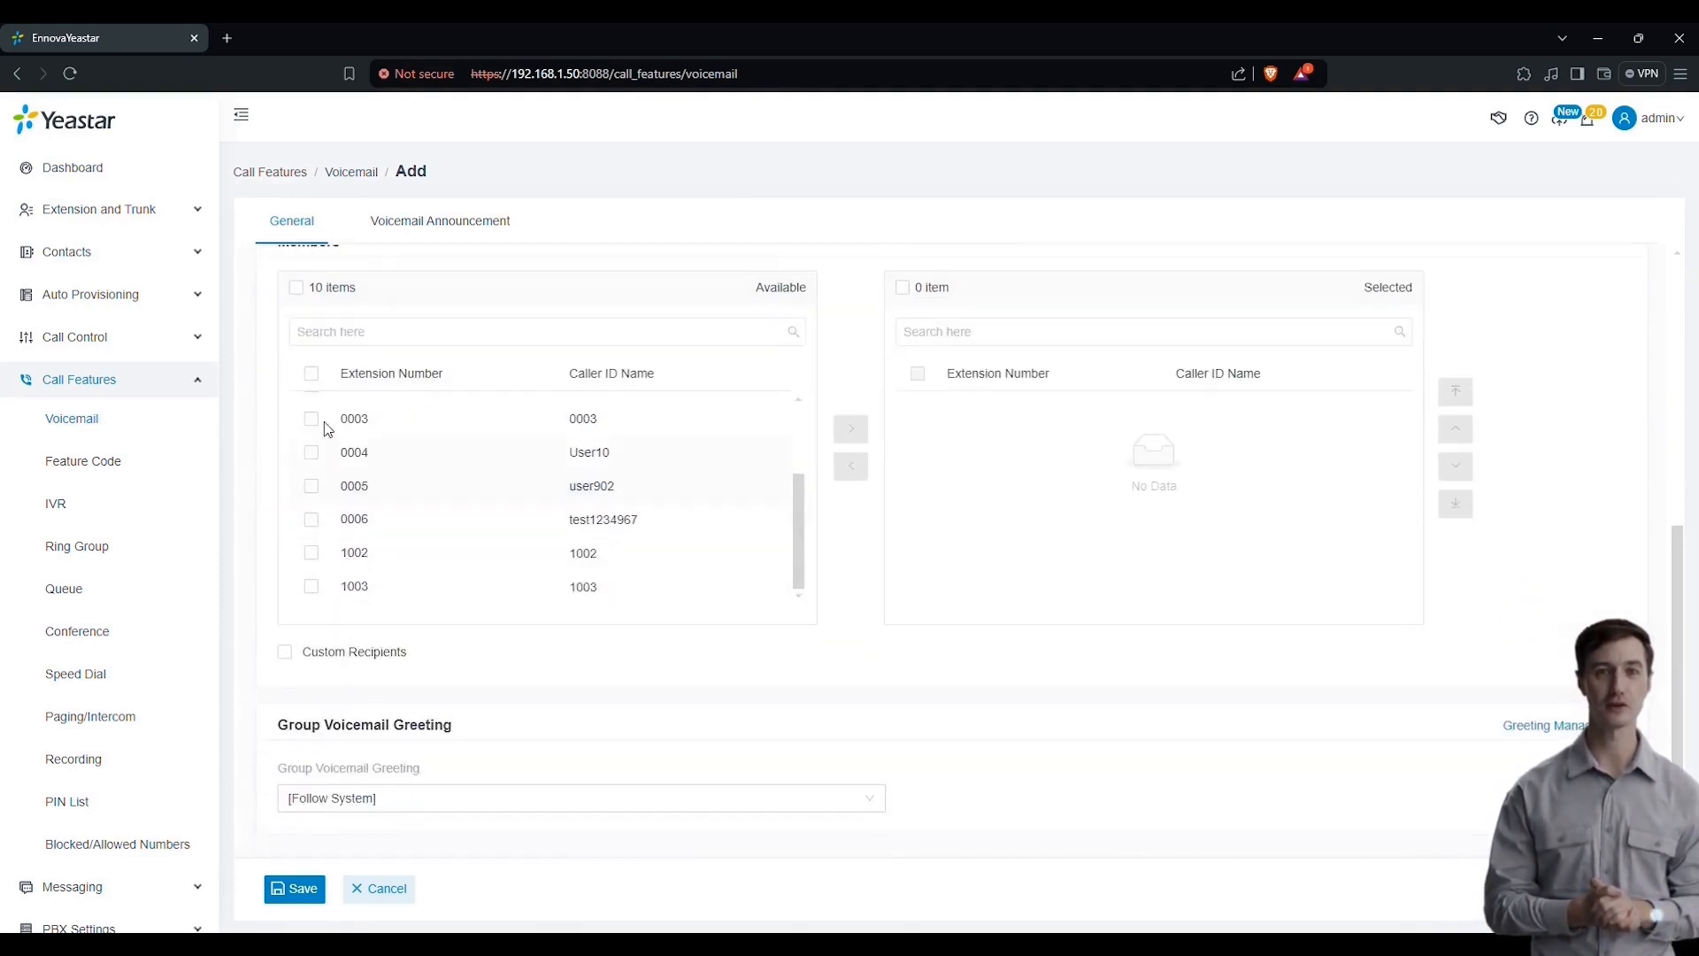
pyautogui.click(313, 422)
pyautogui.click(312, 452)
pyautogui.click(311, 486)
pyautogui.click(859, 430)
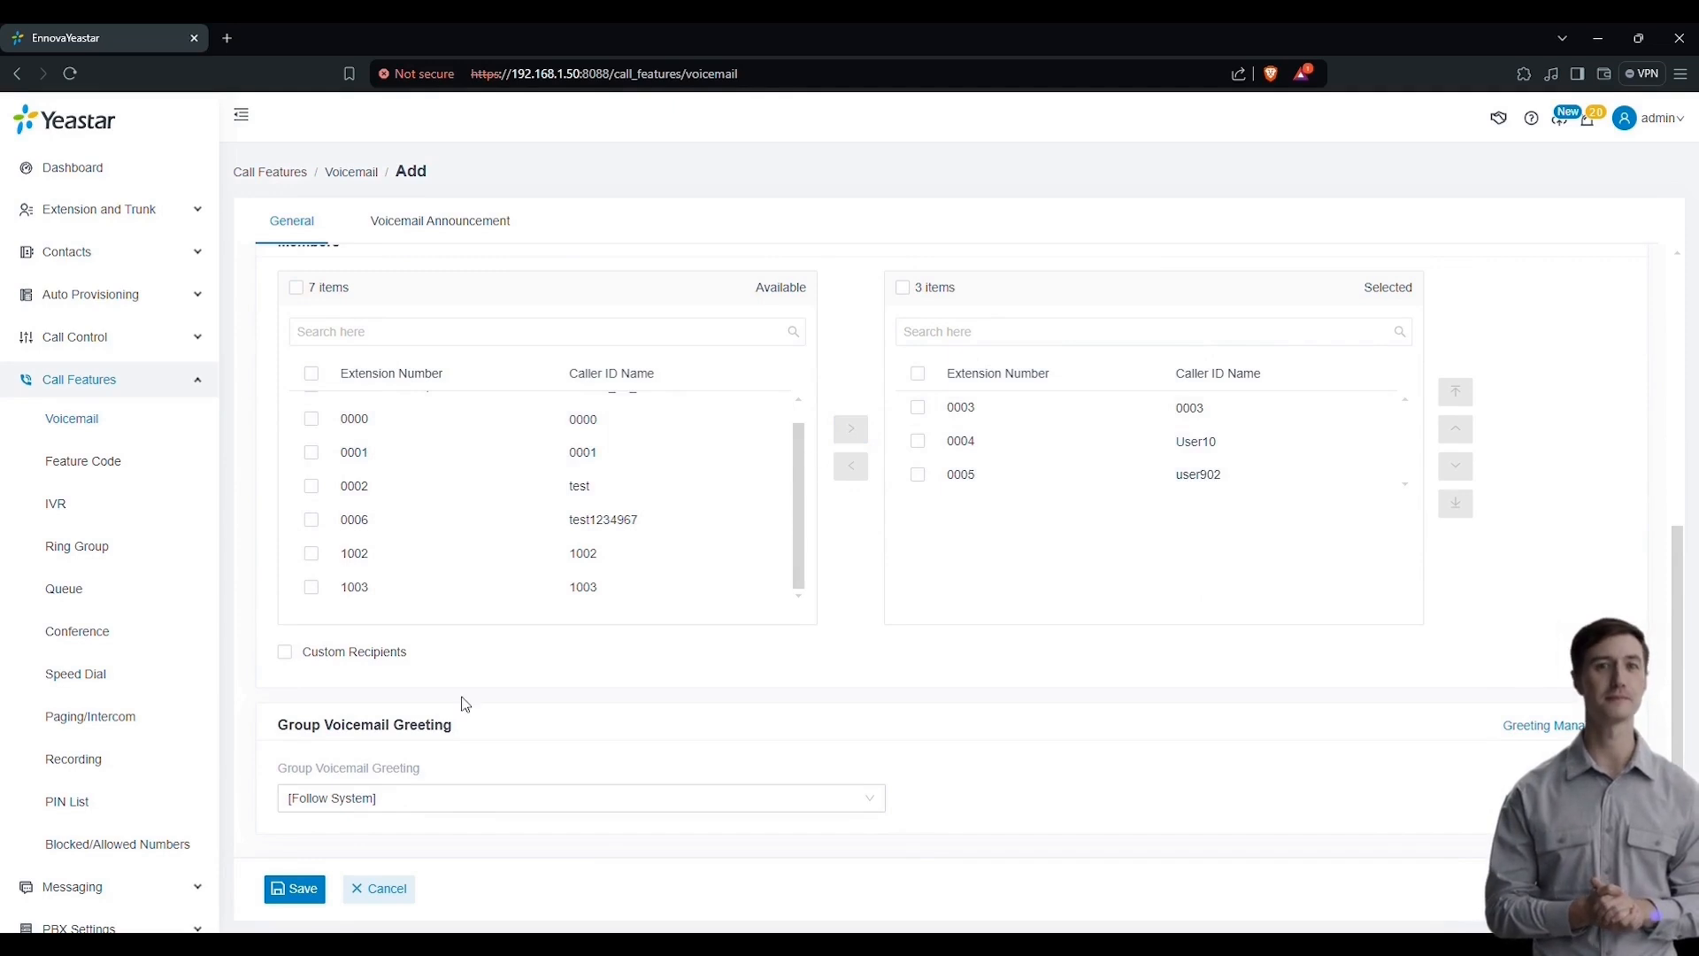
# - Keep the group voicemail greeting on [Follow System] and save the group voicemail
pyautogui.click(381, 798)
pyautogui.click(382, 762)
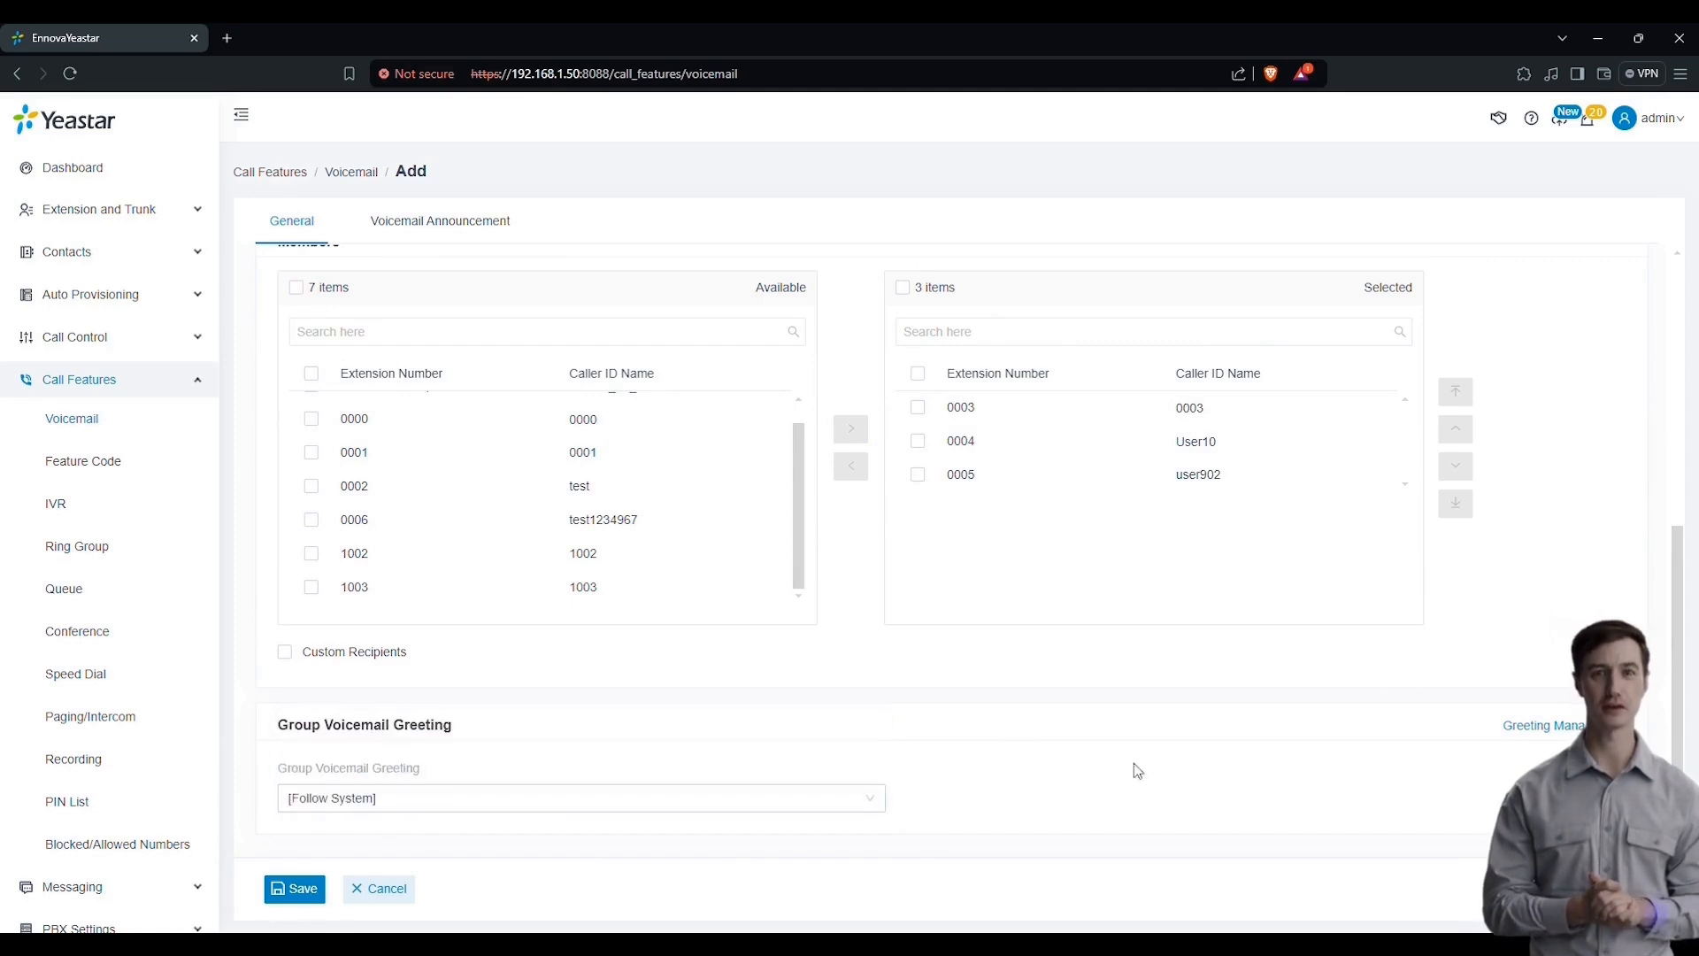
pyautogui.click(283, 899)
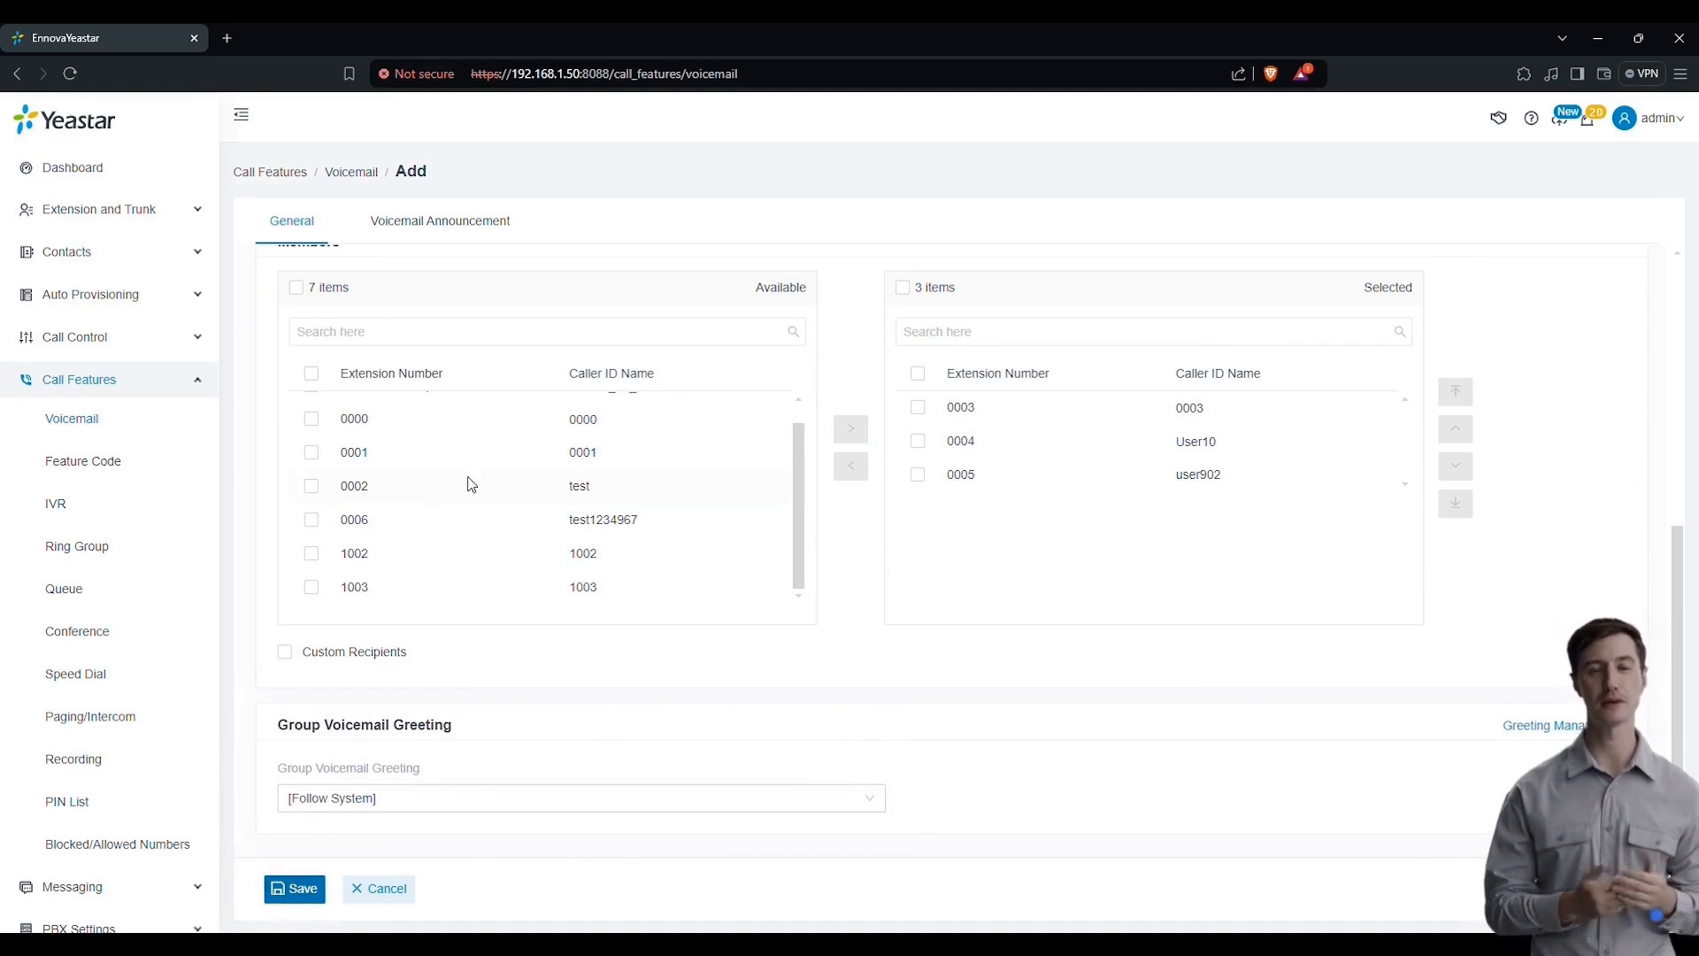
# - Open the feature code settings and examine the call flip, voicemail, transfer, forwarding, pickup and parking codes
pyautogui.moveTo(311, 373); pyautogui.dragTo(1566, 383)
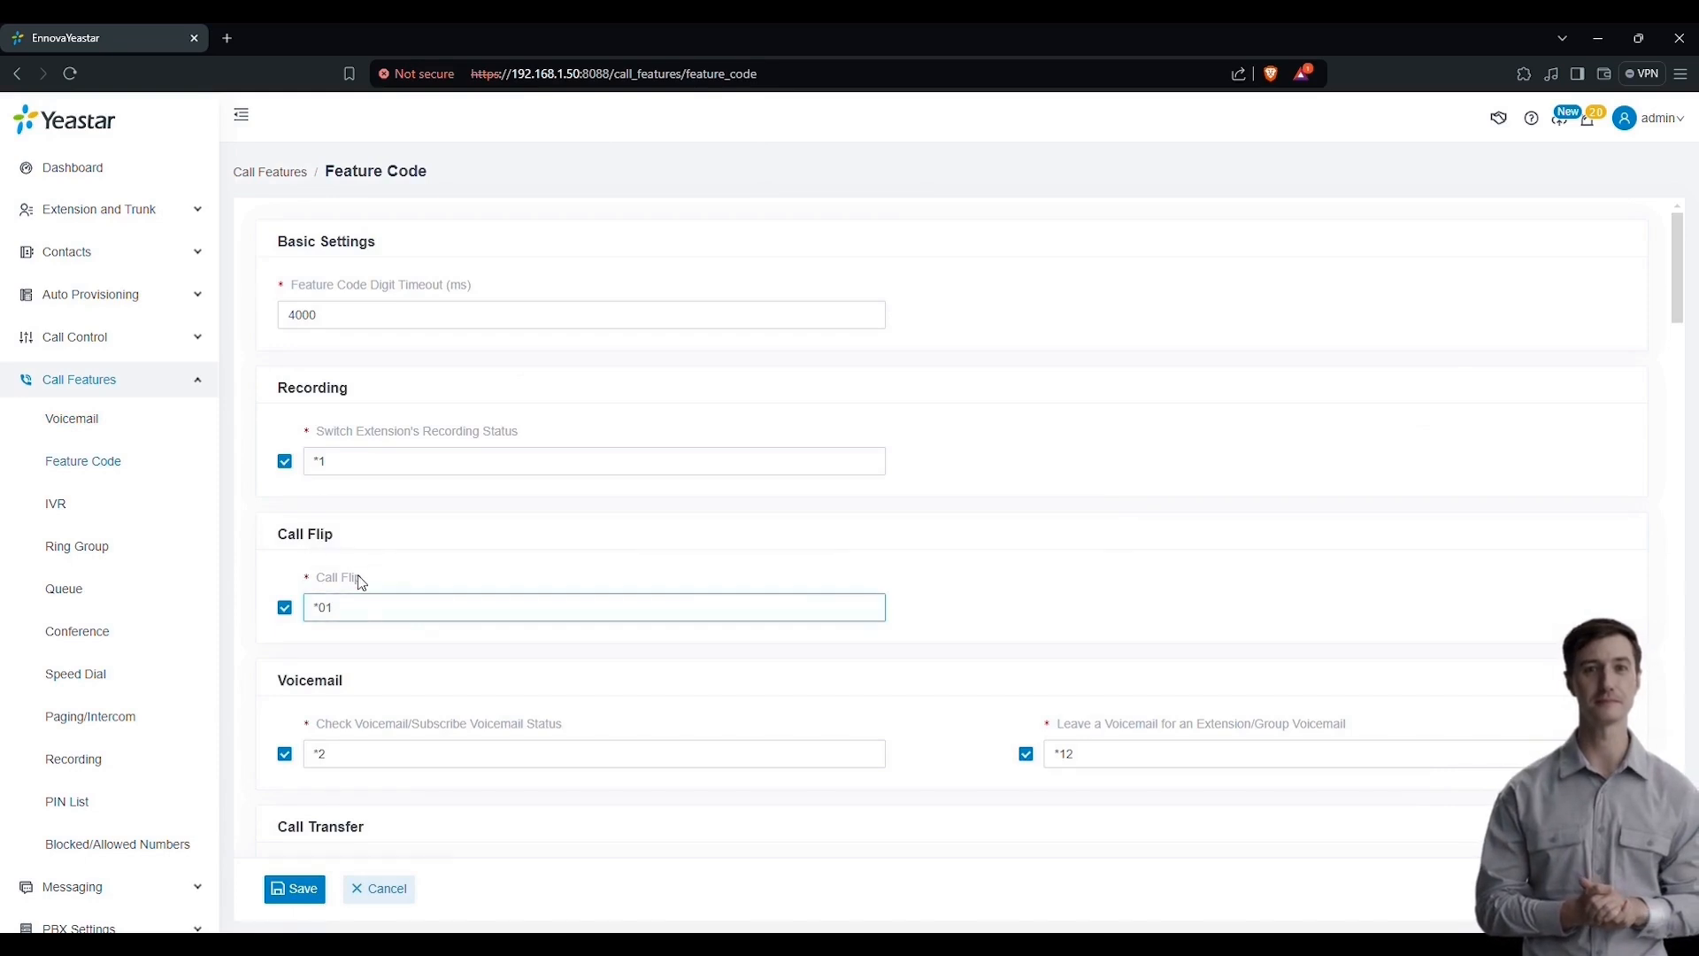
pyautogui.moveTo(360, 581)
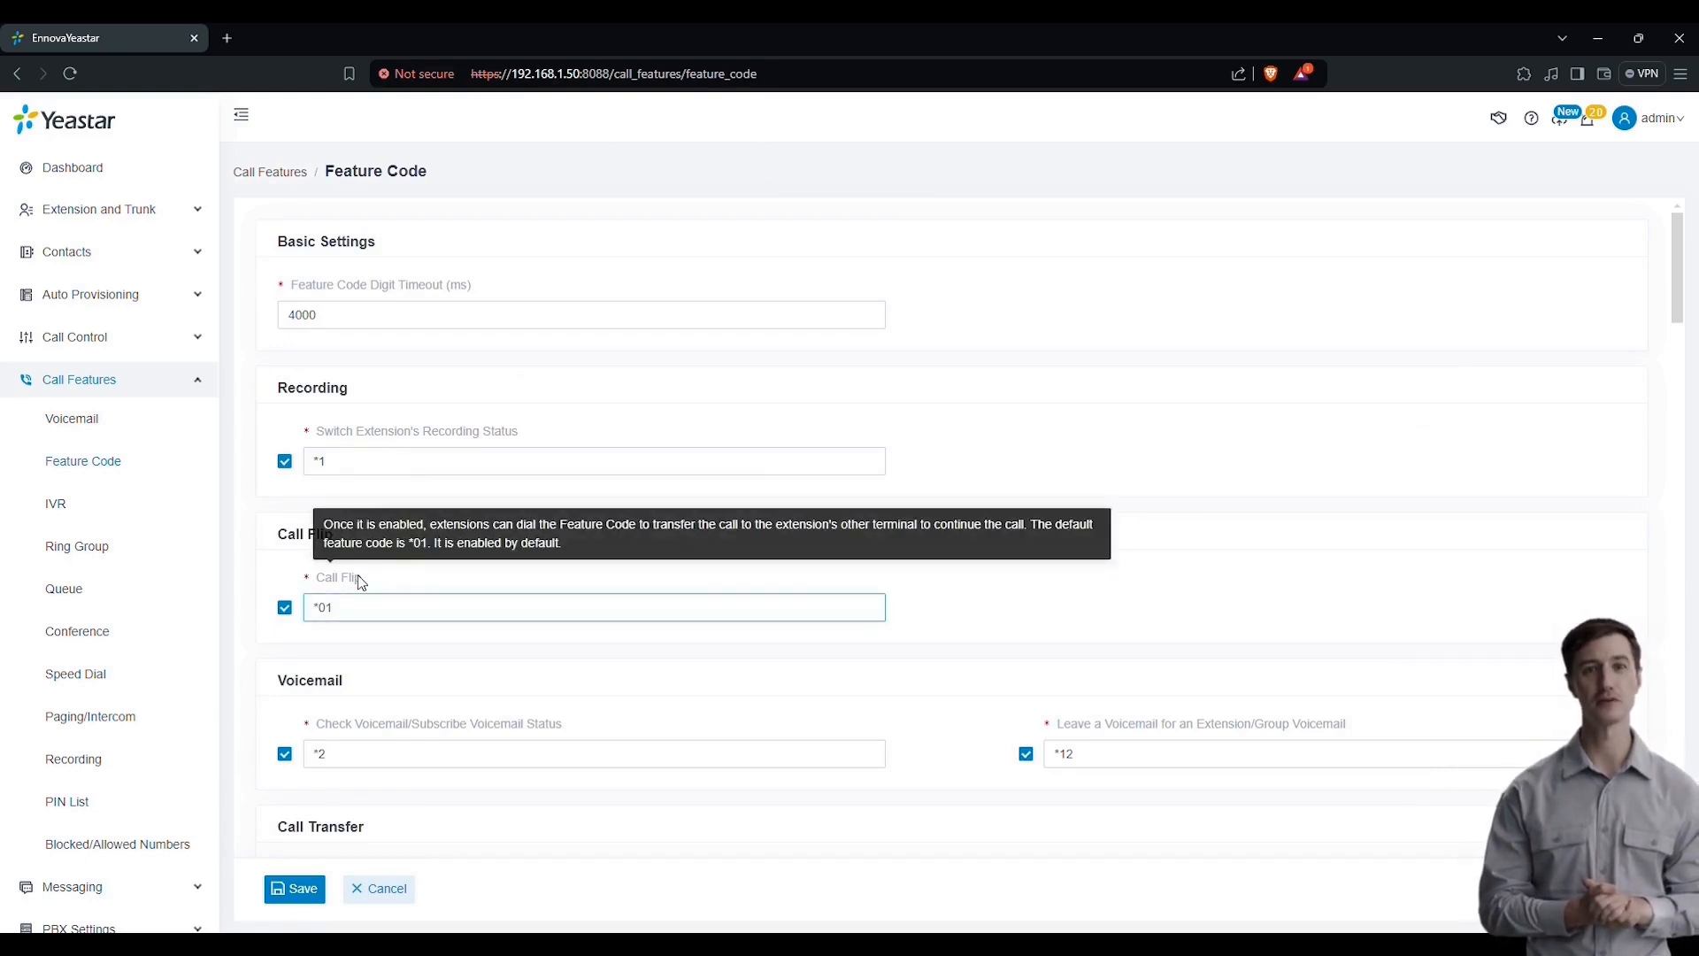
pyautogui.scroll(-2, 360, 581)
pyautogui.moveTo(422, 549)
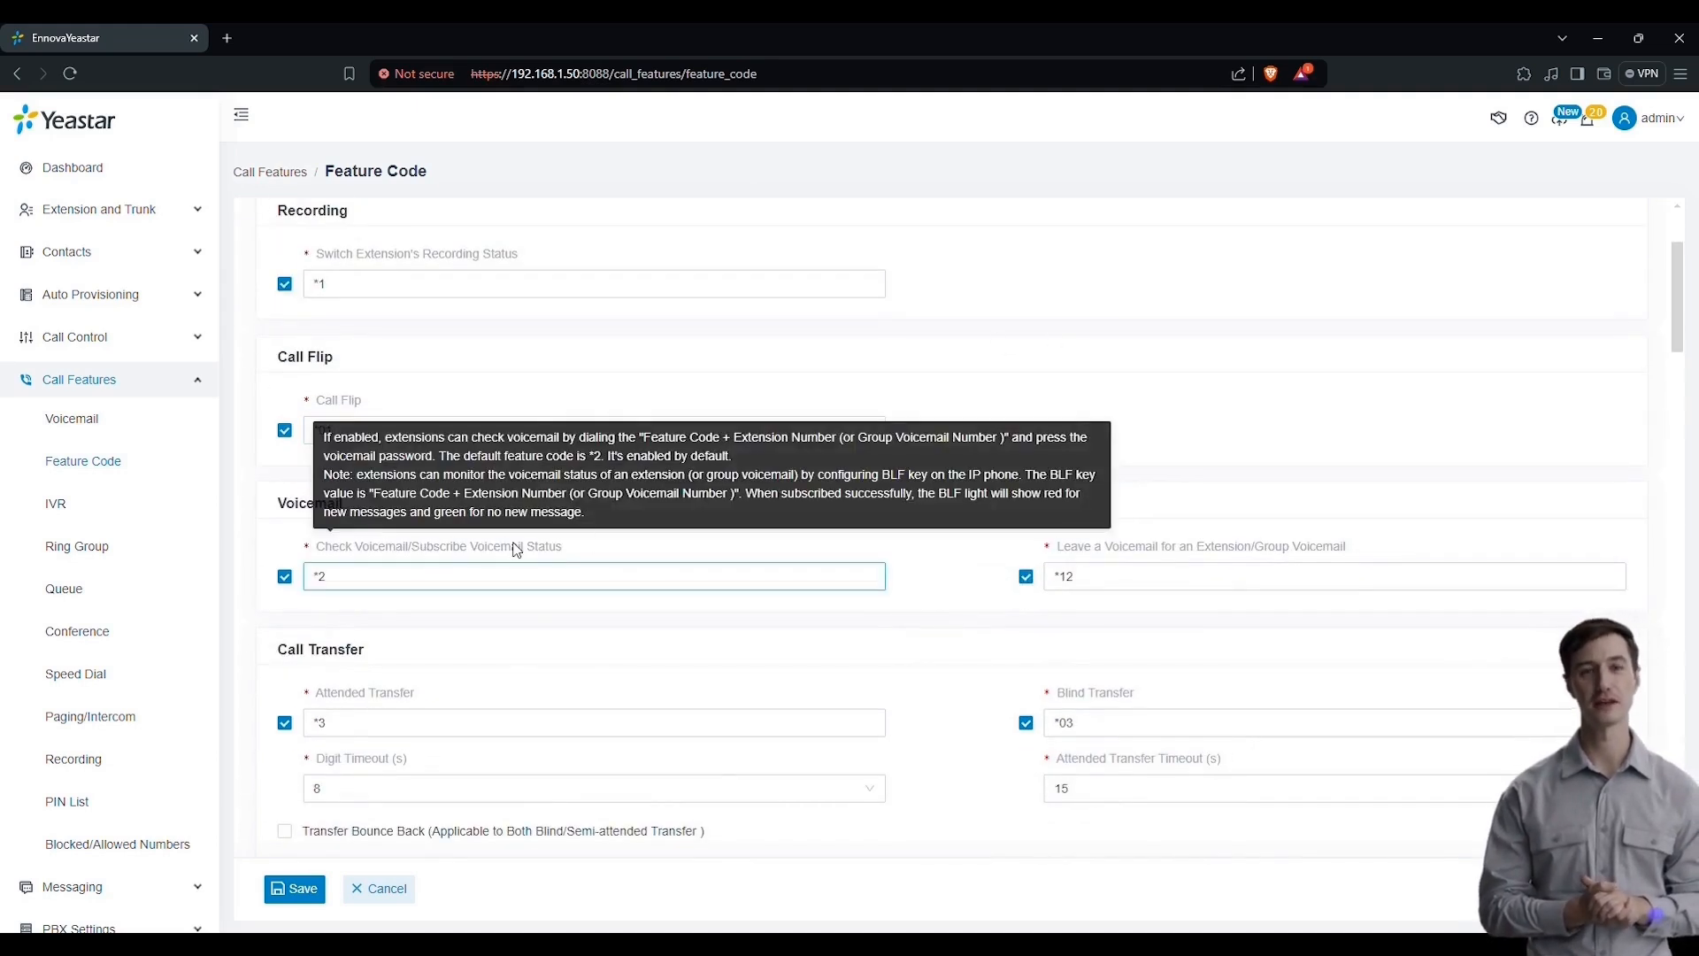
pyautogui.scroll(-2, 1017, 475)
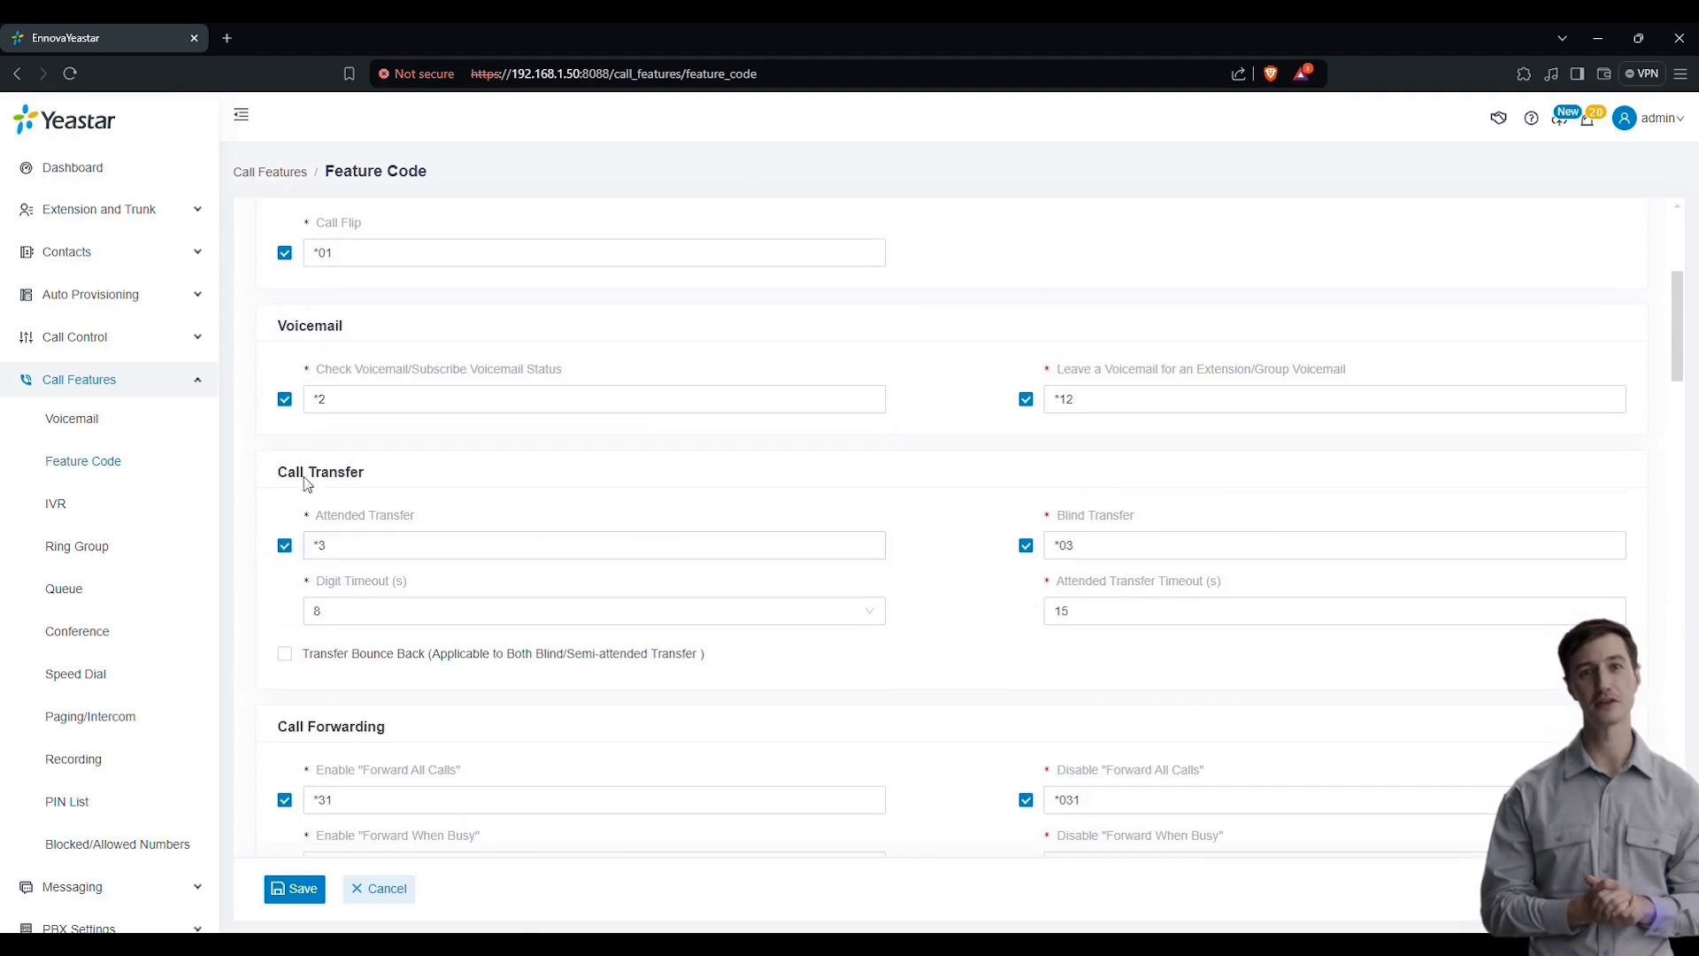
pyautogui.scroll(-4, 368, 705)
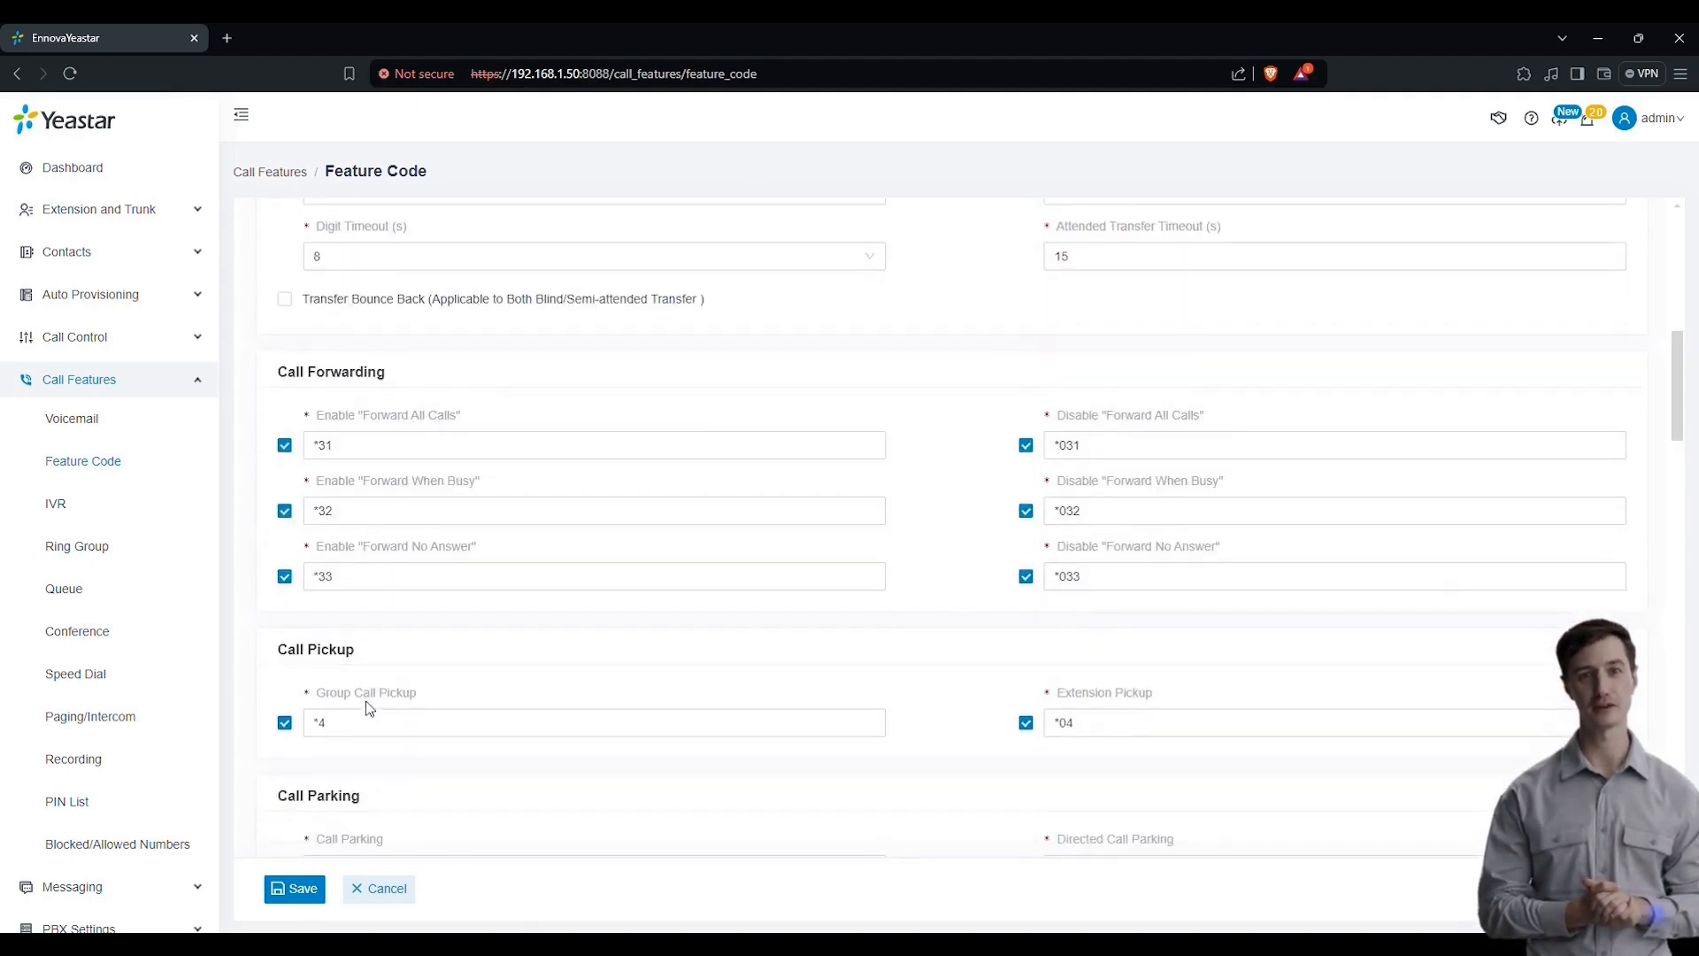
pyautogui.scroll(-1, 322, 692)
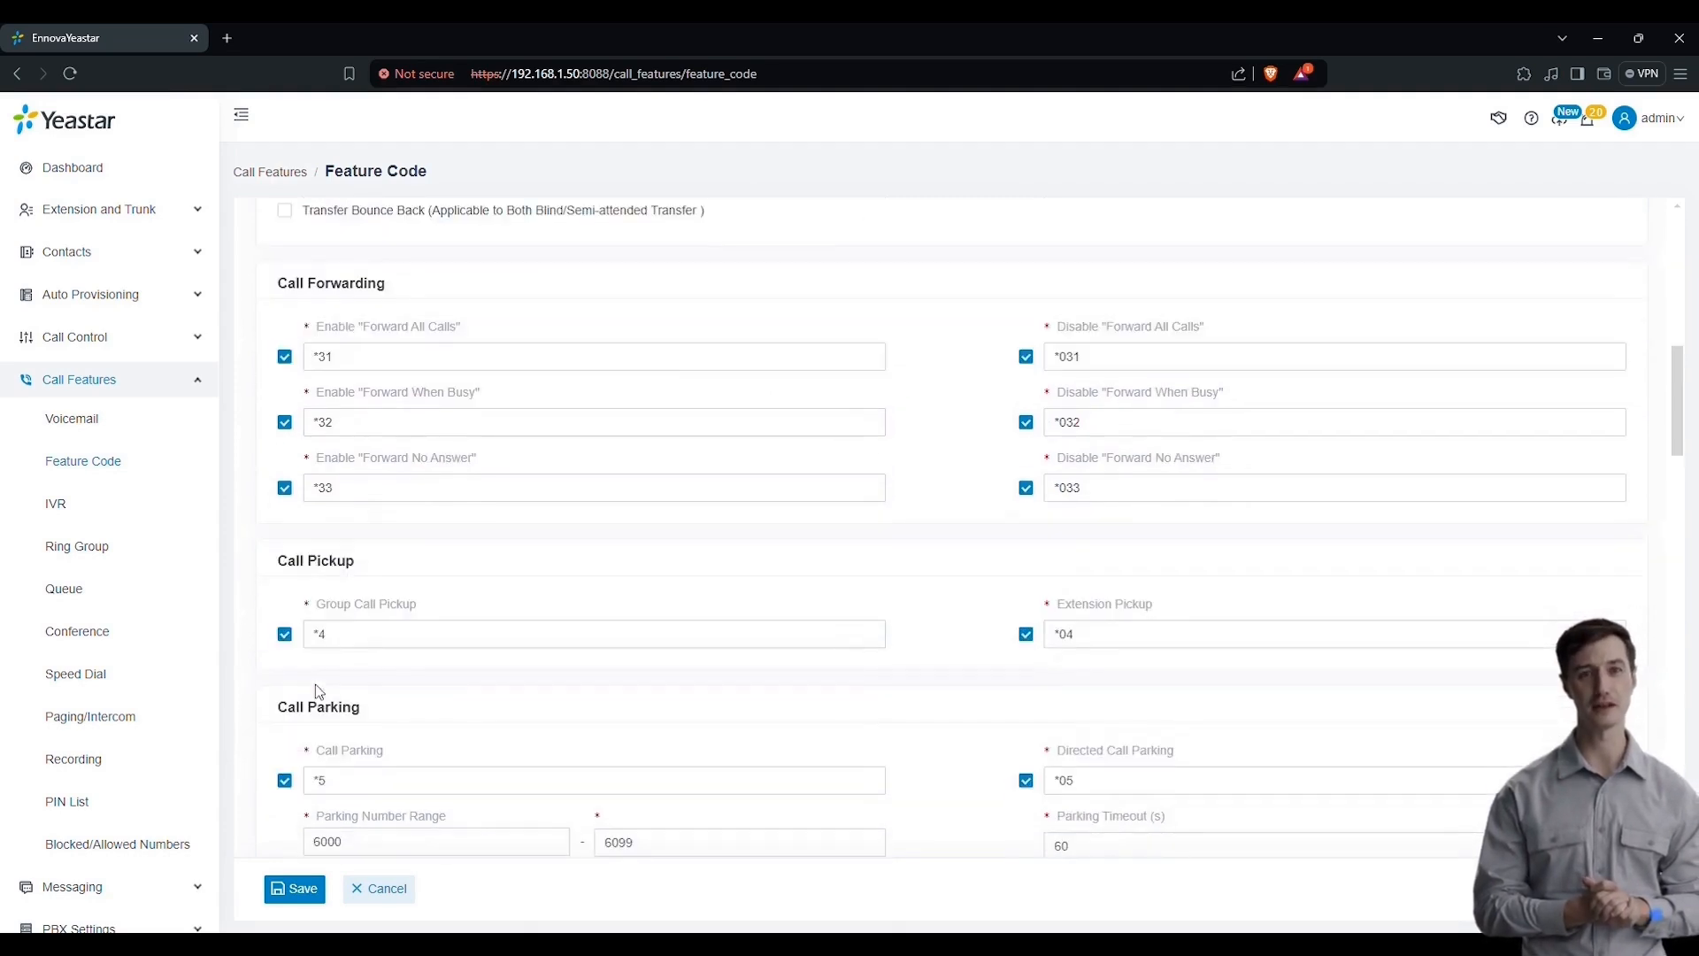
pyautogui.scroll(-1, 358, 702)
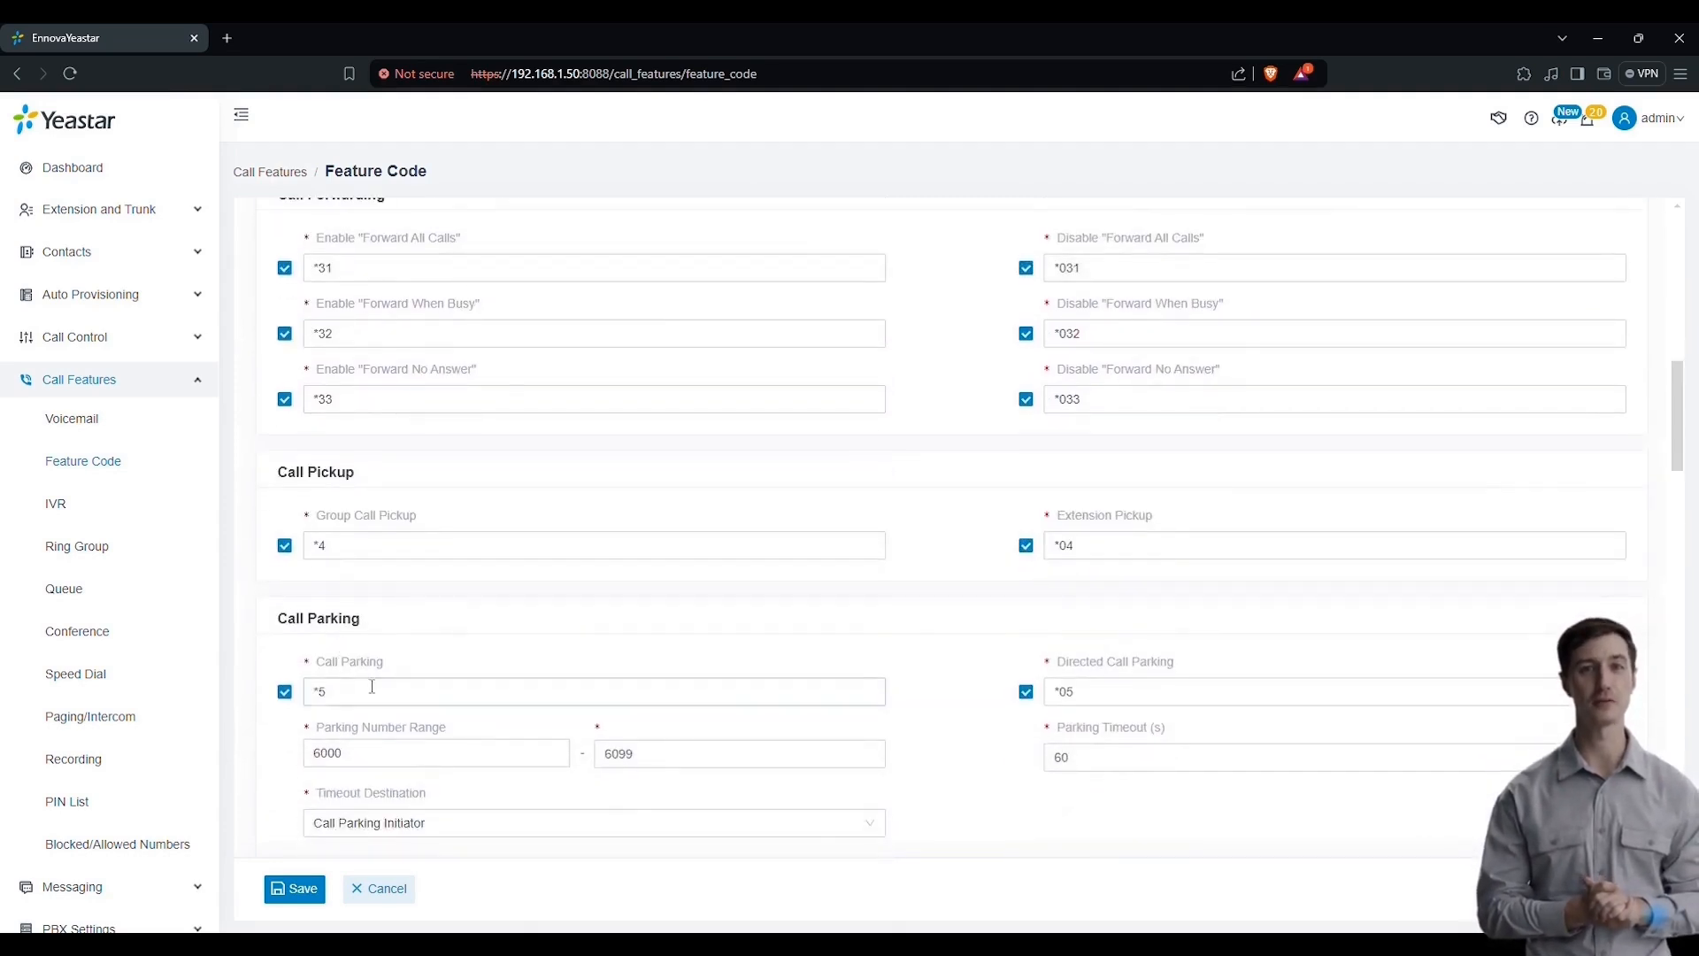
pyautogui.moveTo(358, 624); pyautogui.dragTo(246, 622)
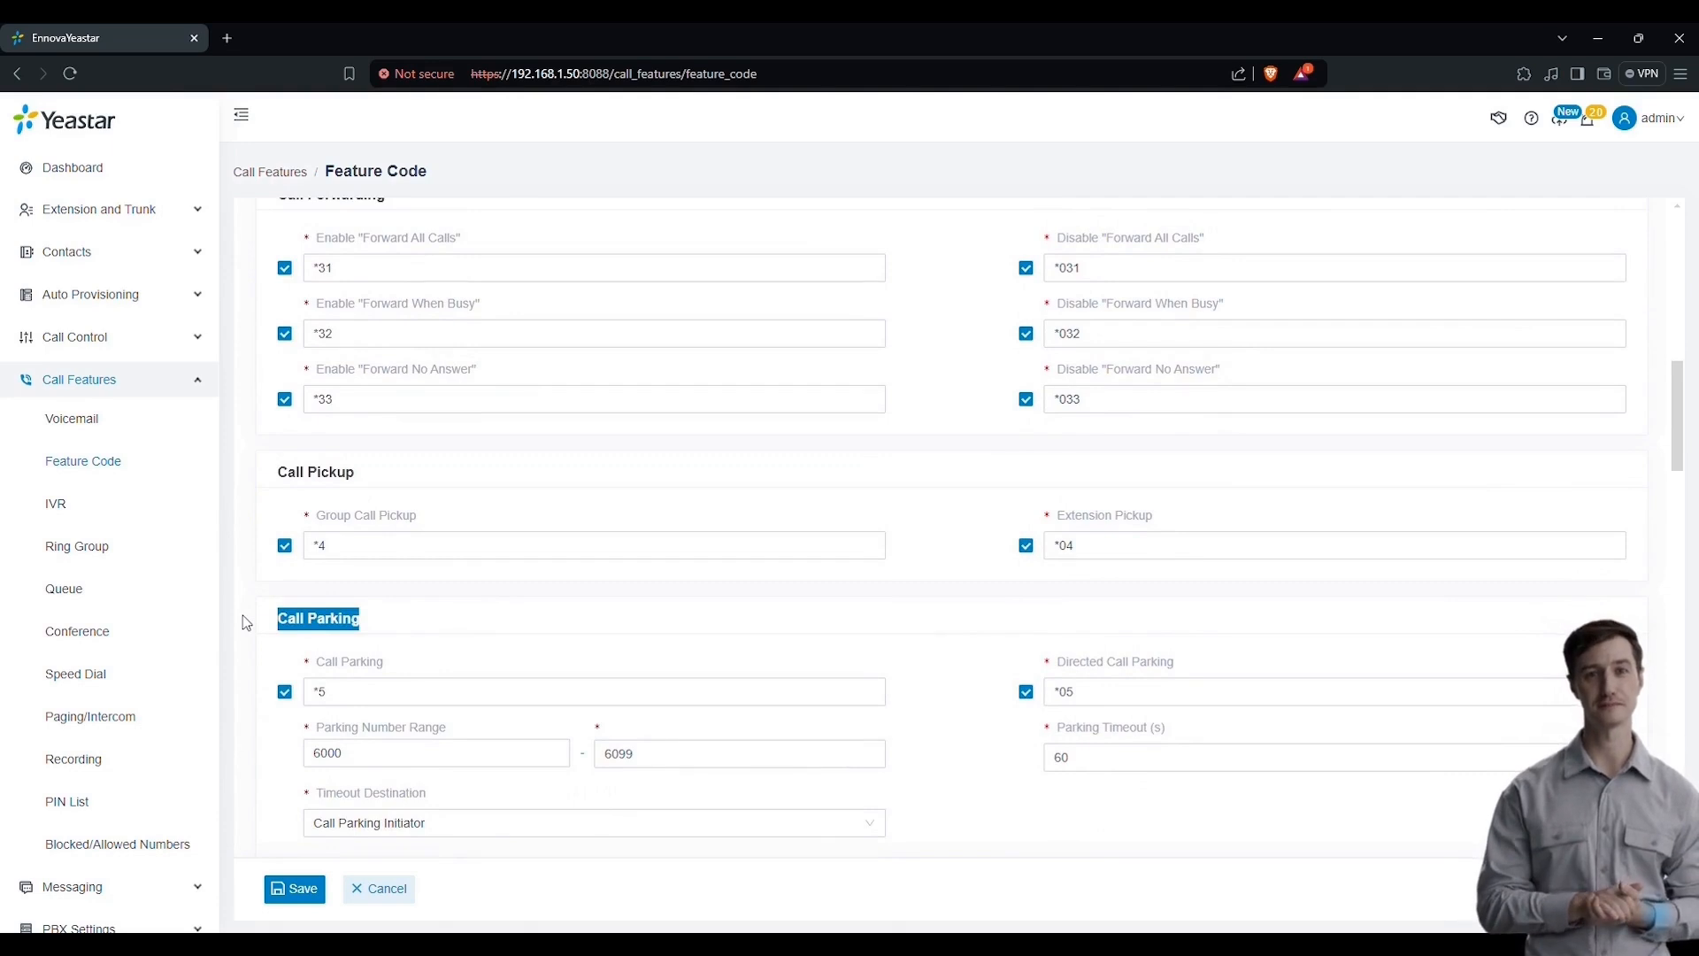
pyautogui.click(266, 624)
# - Examine the call monitoring, intercom, queue, hot desking, busy camp-on and speed dial feature codes
pyautogui.scroll(-1, 268, 623)
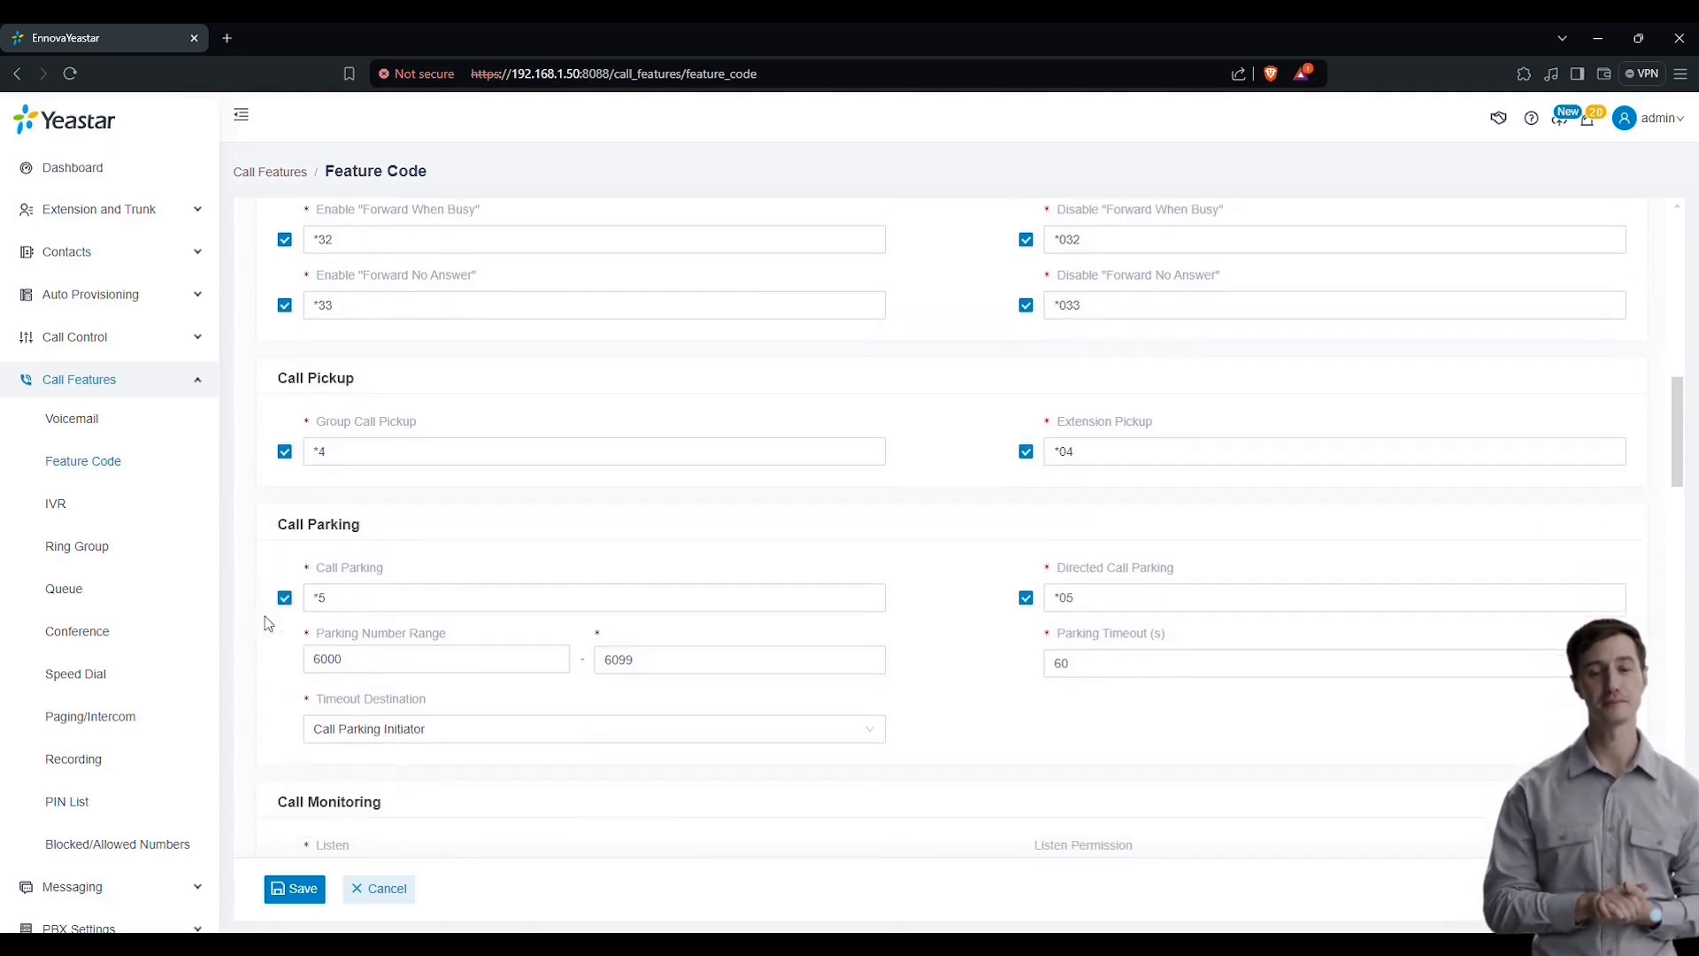
pyautogui.scroll(-5, 268, 623)
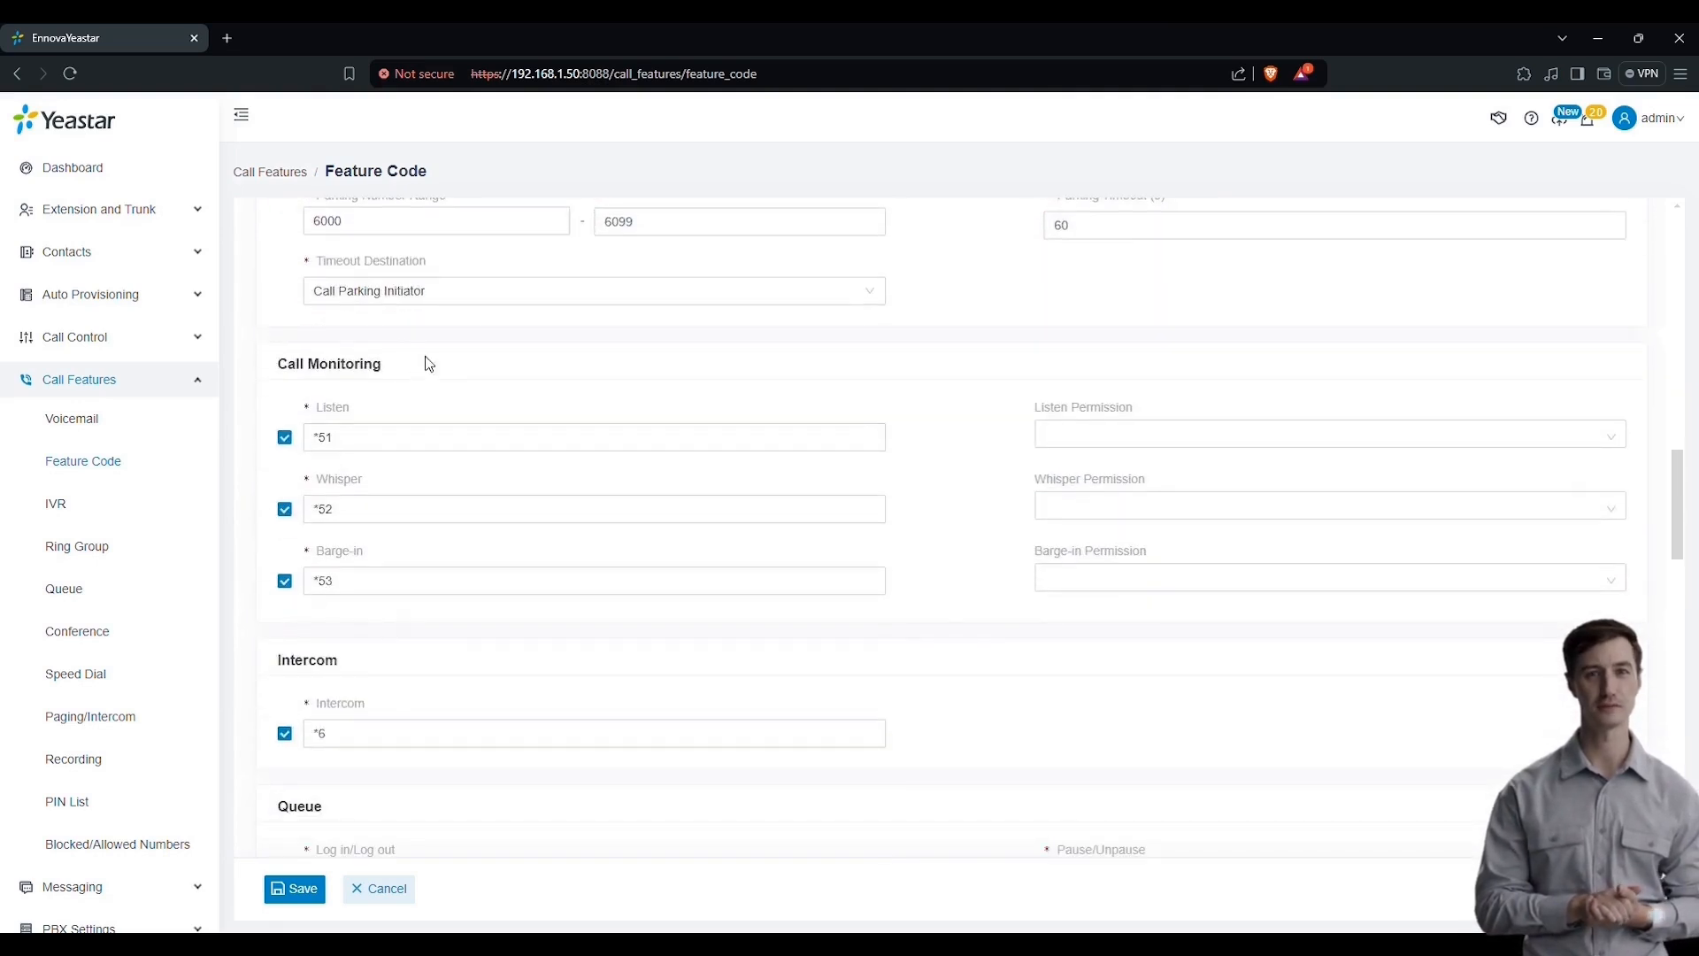
pyautogui.moveTo(428, 364); pyautogui.dragTo(272, 366)
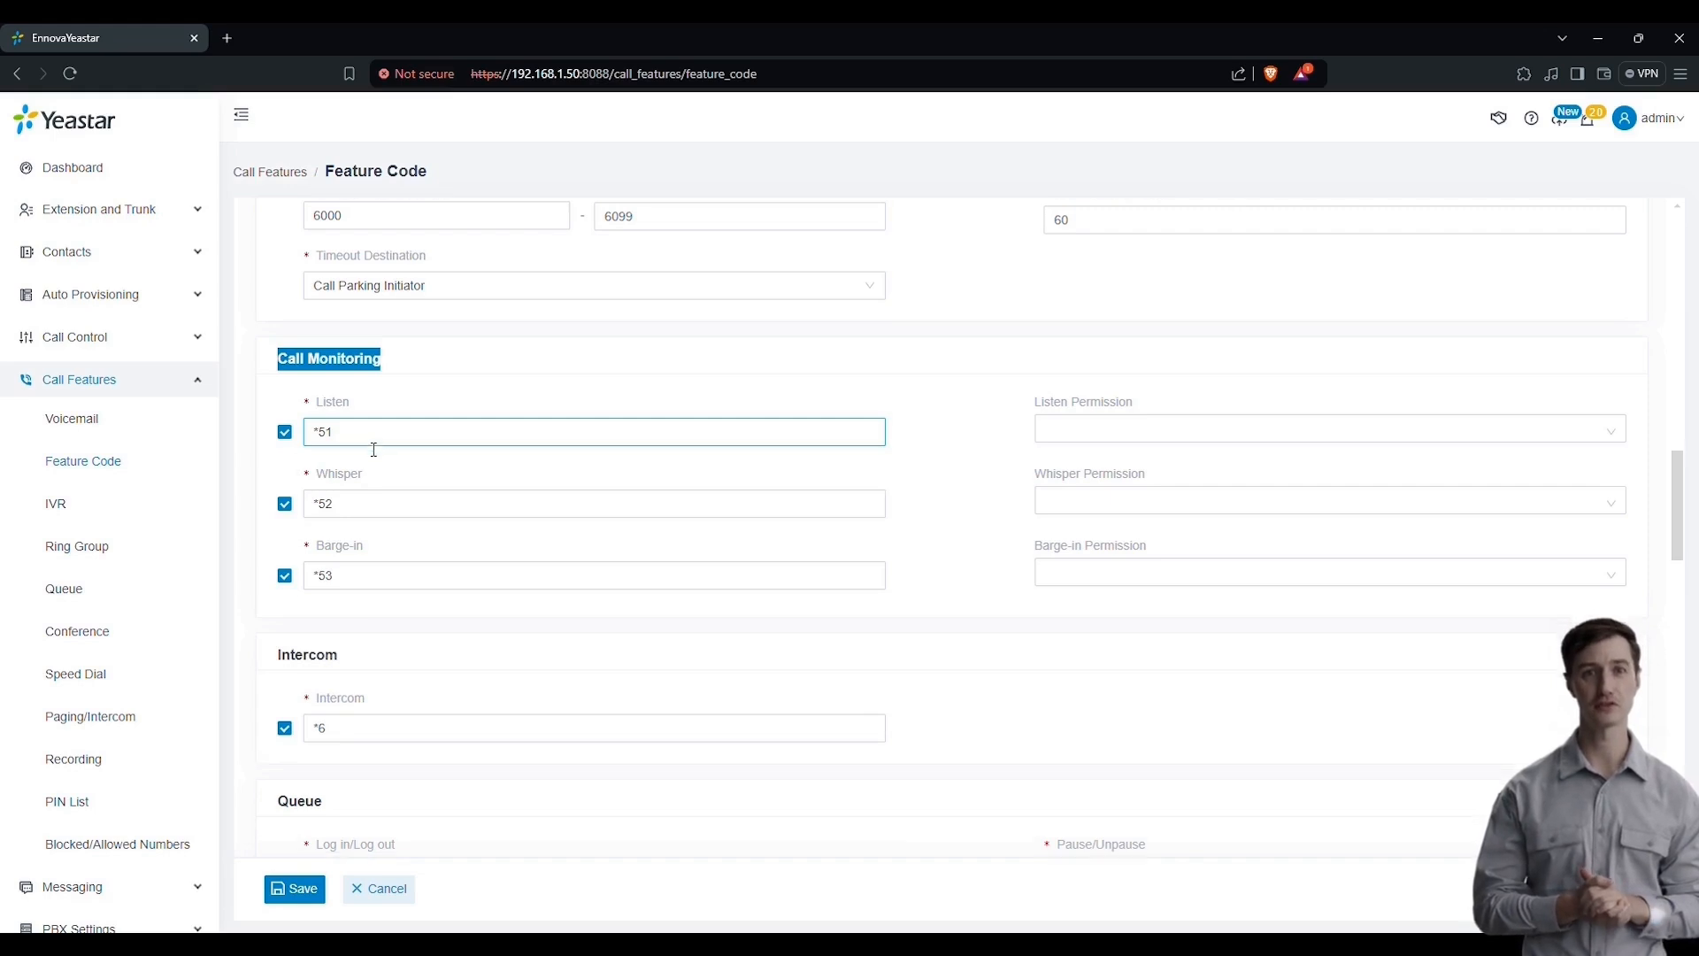
pyautogui.scroll(-2, 459, 577)
pyautogui.scroll(-5, 316, 647)
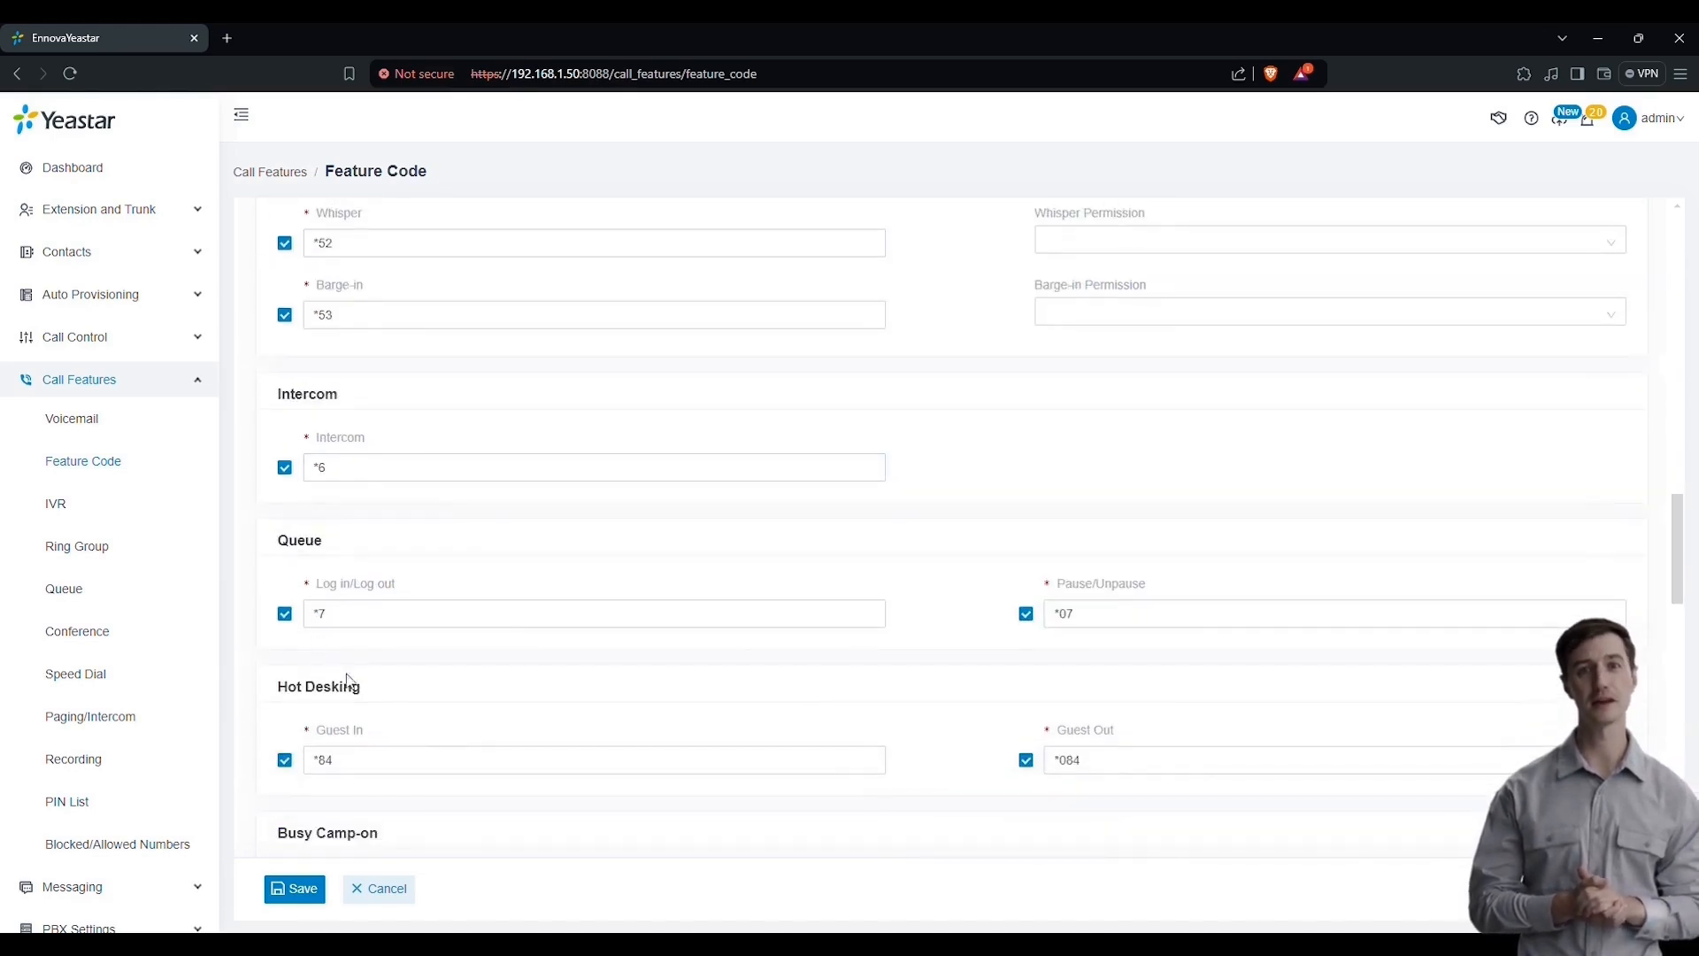
pyautogui.scroll(-7, 431, 731)
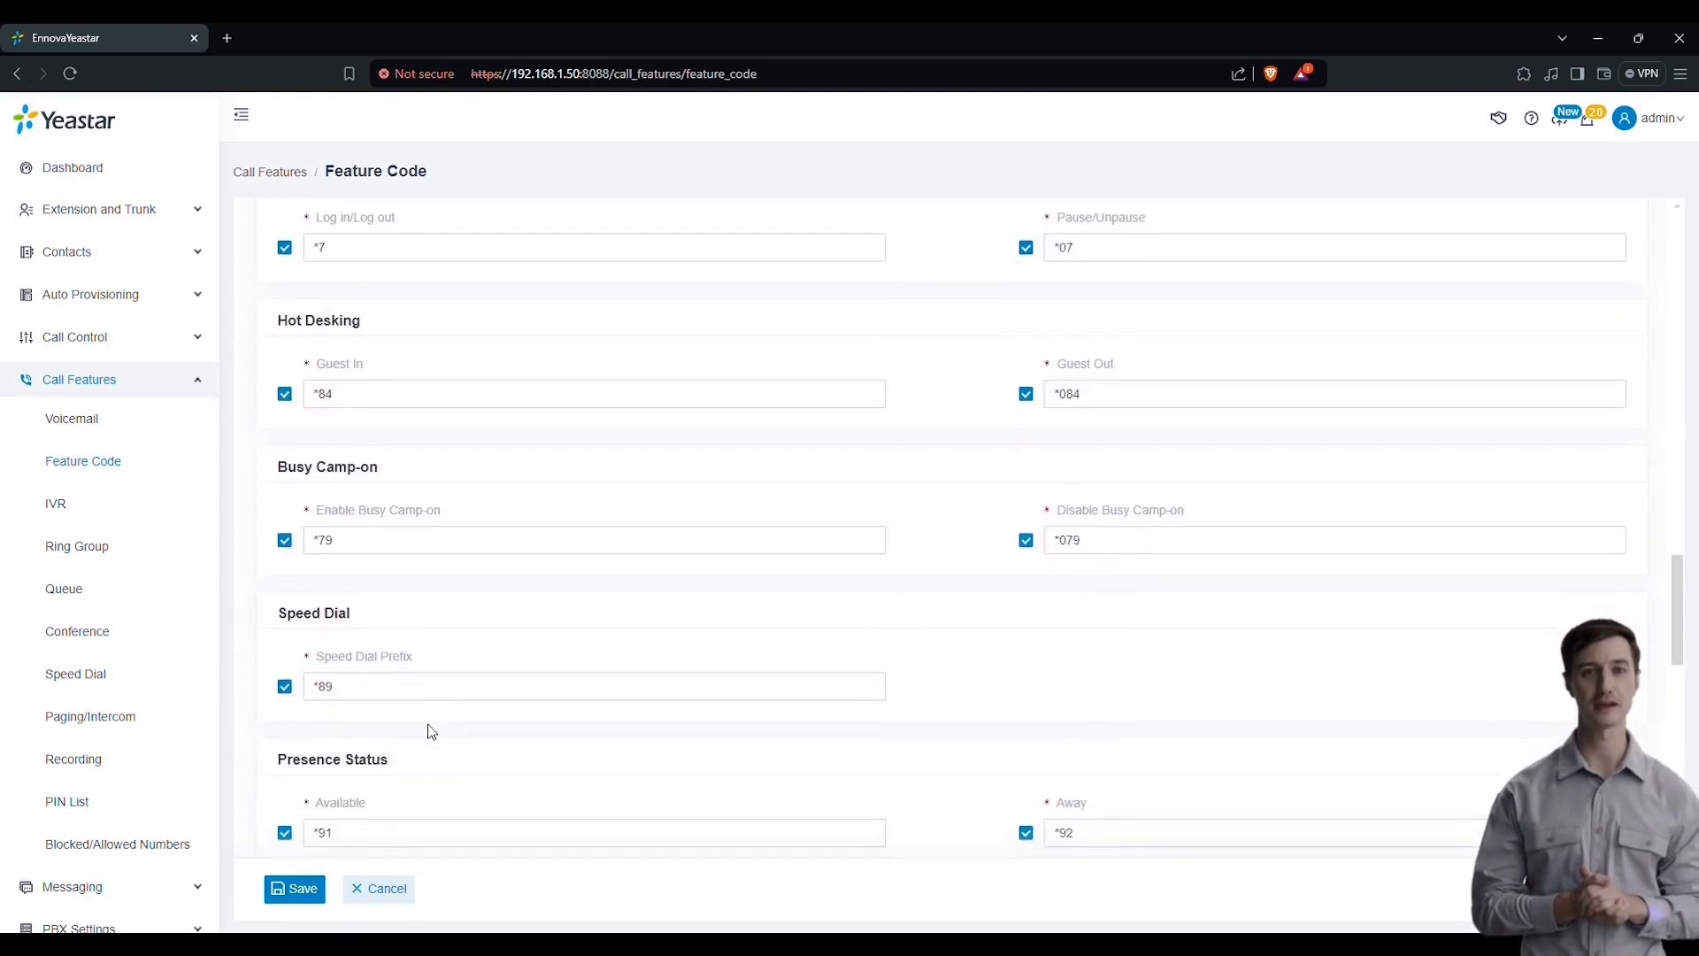
pyautogui.scroll(-2, 429, 726)
# - Clear the last digit of the Intercom feature code and re-enter the code as *6
pyautogui.scroll(12, 429, 727)
pyautogui.click(444, 382)
pyautogui.press('BackSpace')
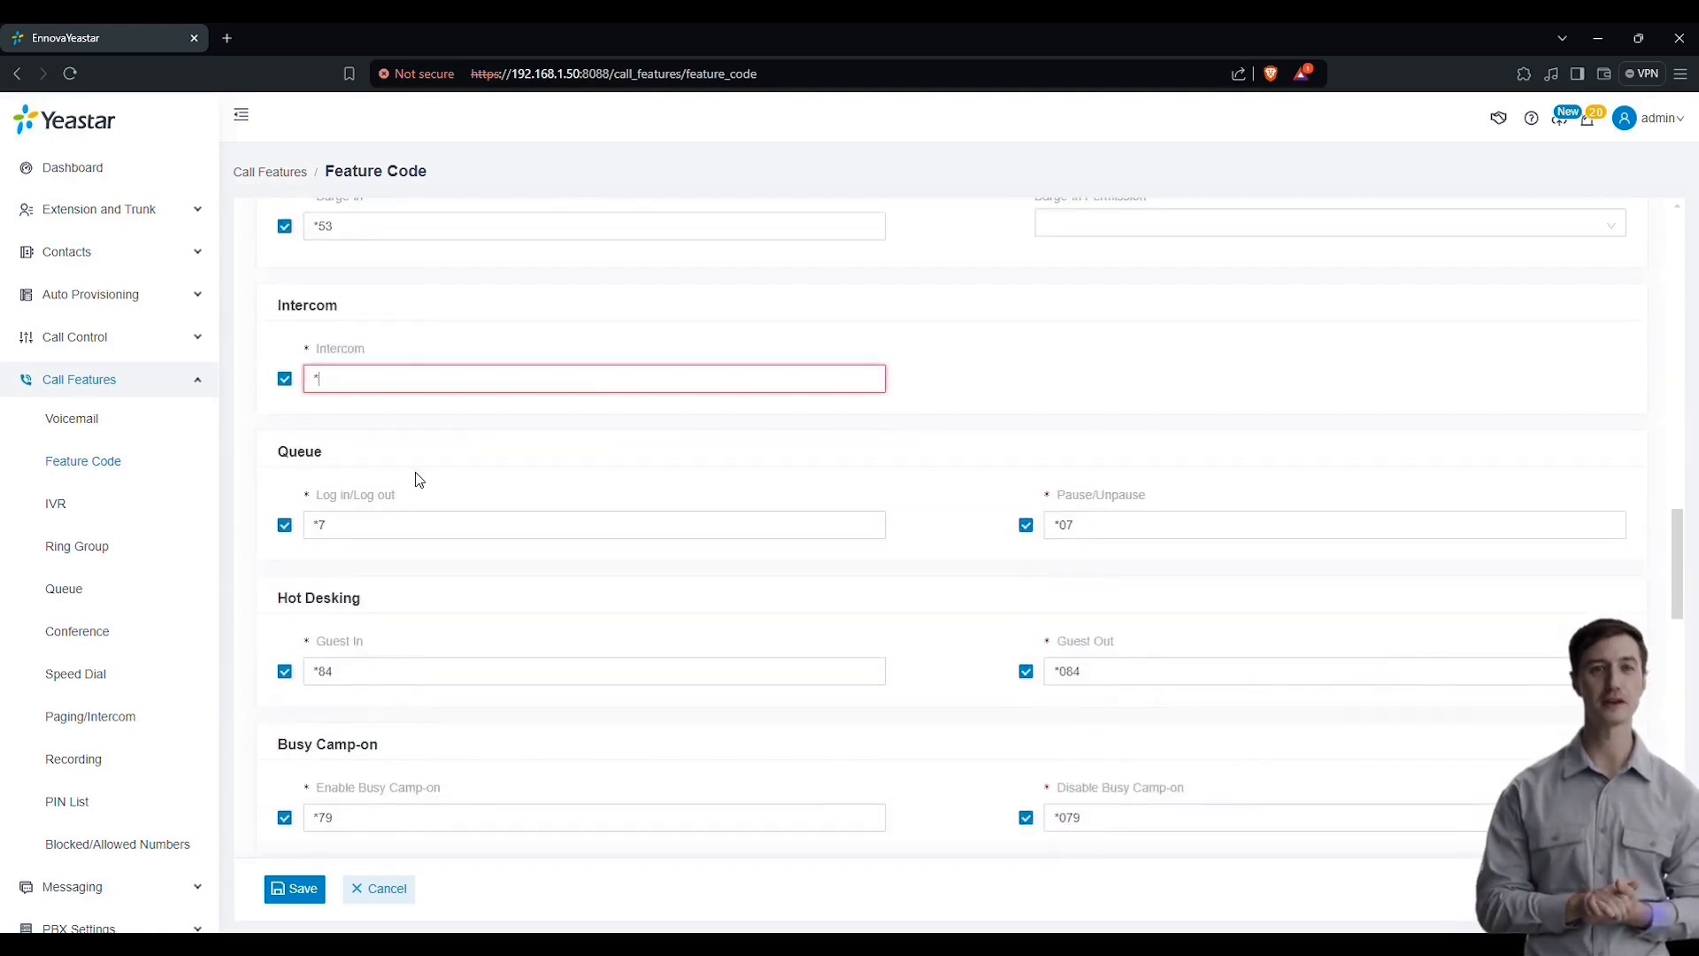
pyautogui.write('1')
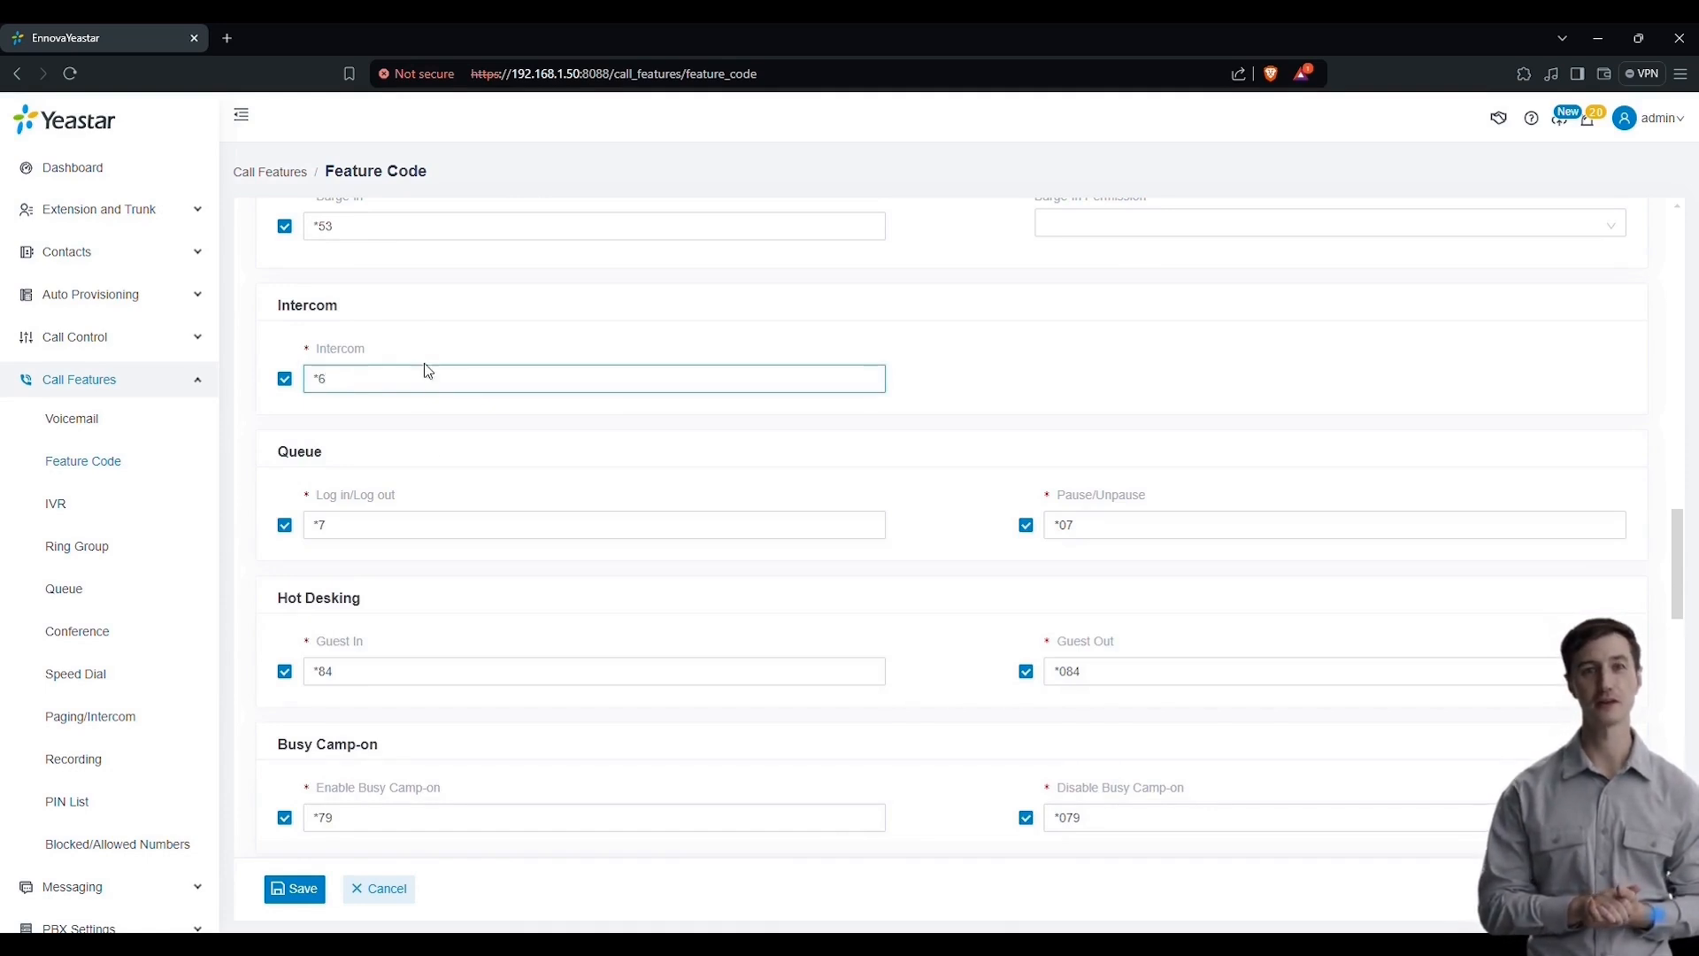
# - Examine the remaining feature codes, including business hours switching, PMS integration, Boss-Secretary and the pause reasons
pyautogui.scroll(-7, 531, 602)
pyautogui.scroll(-8, 533, 611)
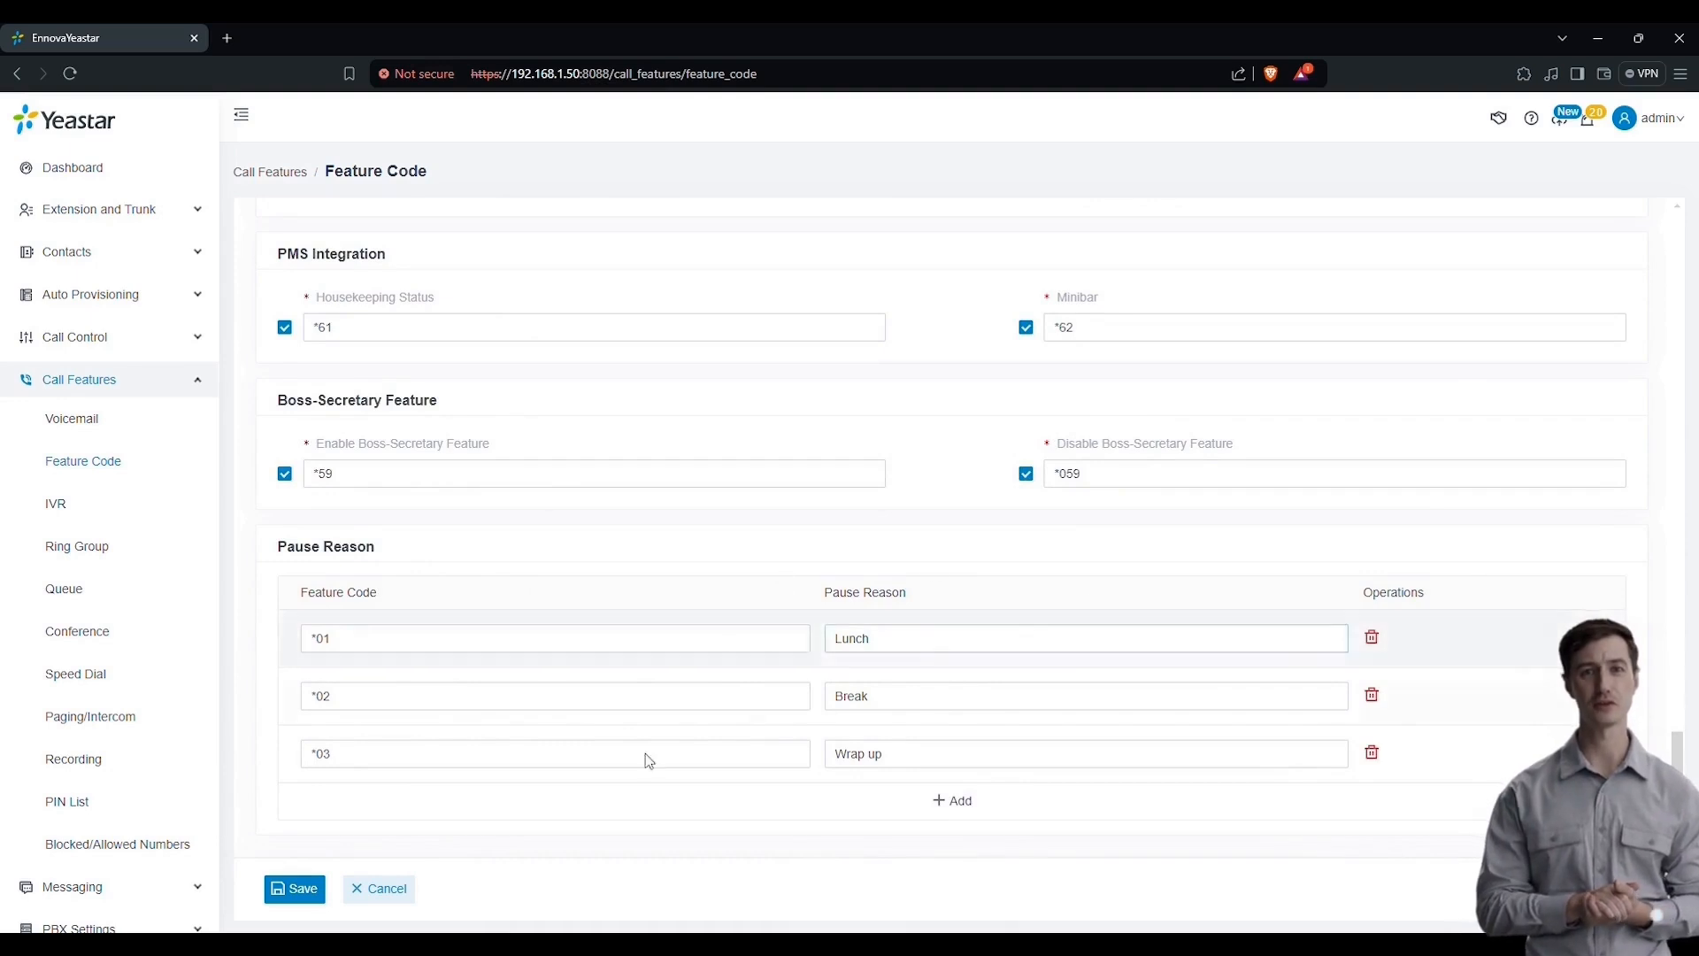
pyautogui.scroll(4, 806, 559)
pyautogui.scroll(-3, 303, 827)
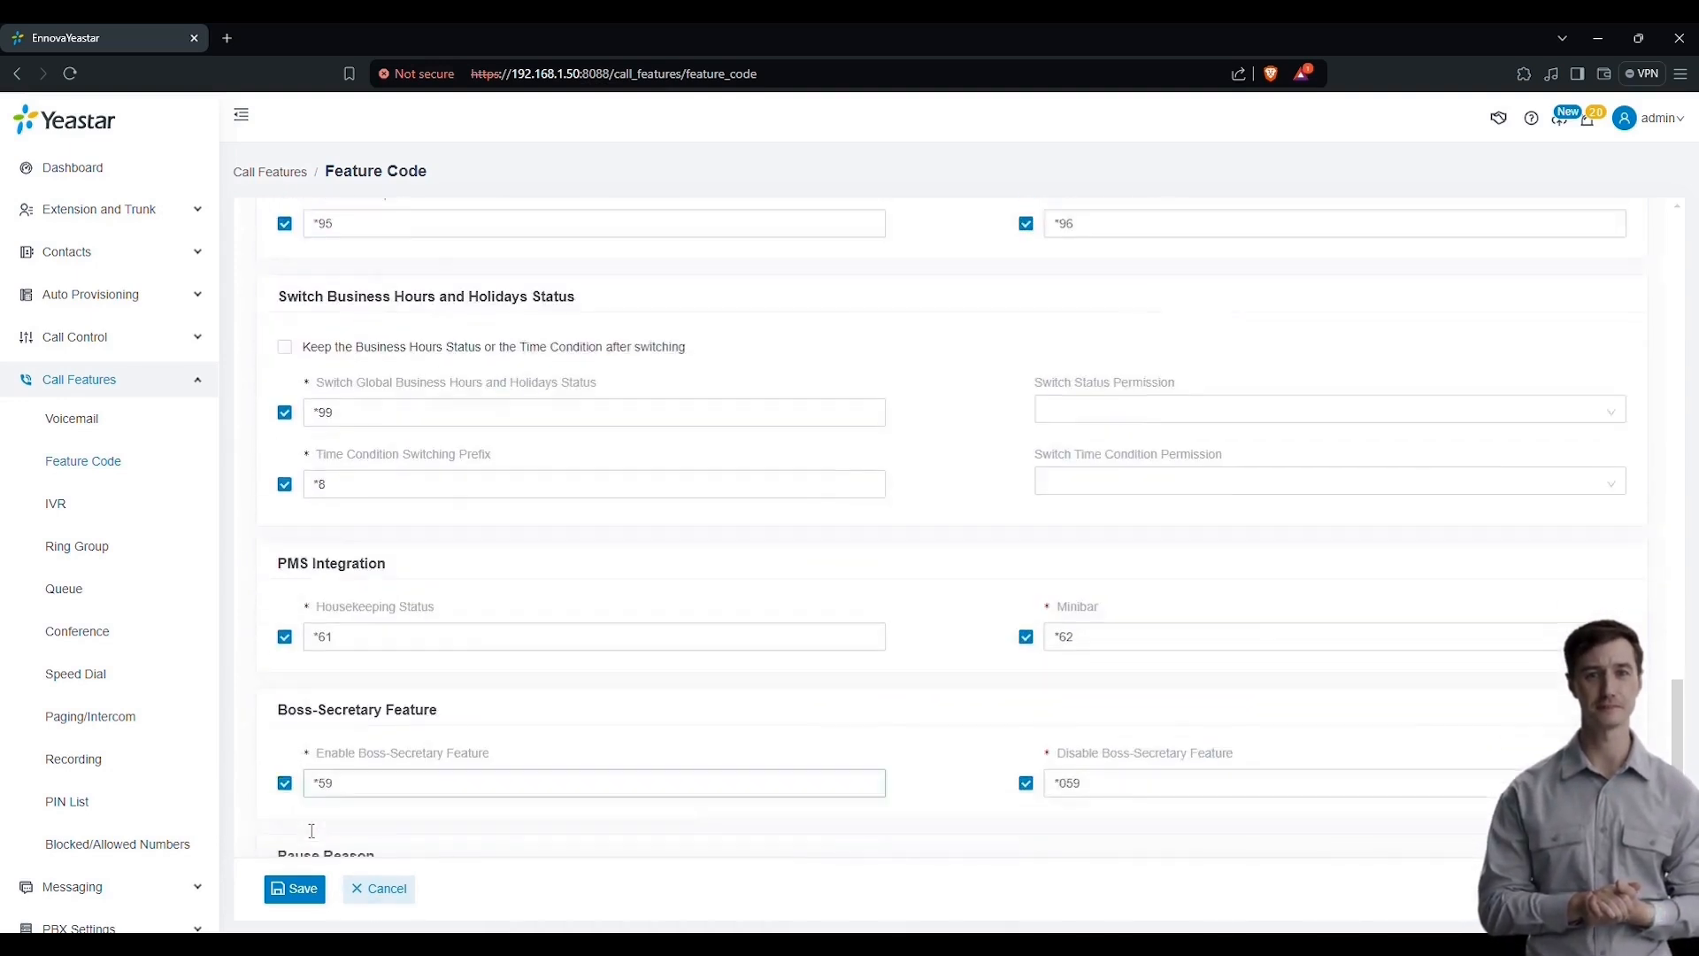
# - Start adding a new IVR with 6201 as its number and name, keeping the [Default] prompt
pyautogui.click(55, 505)
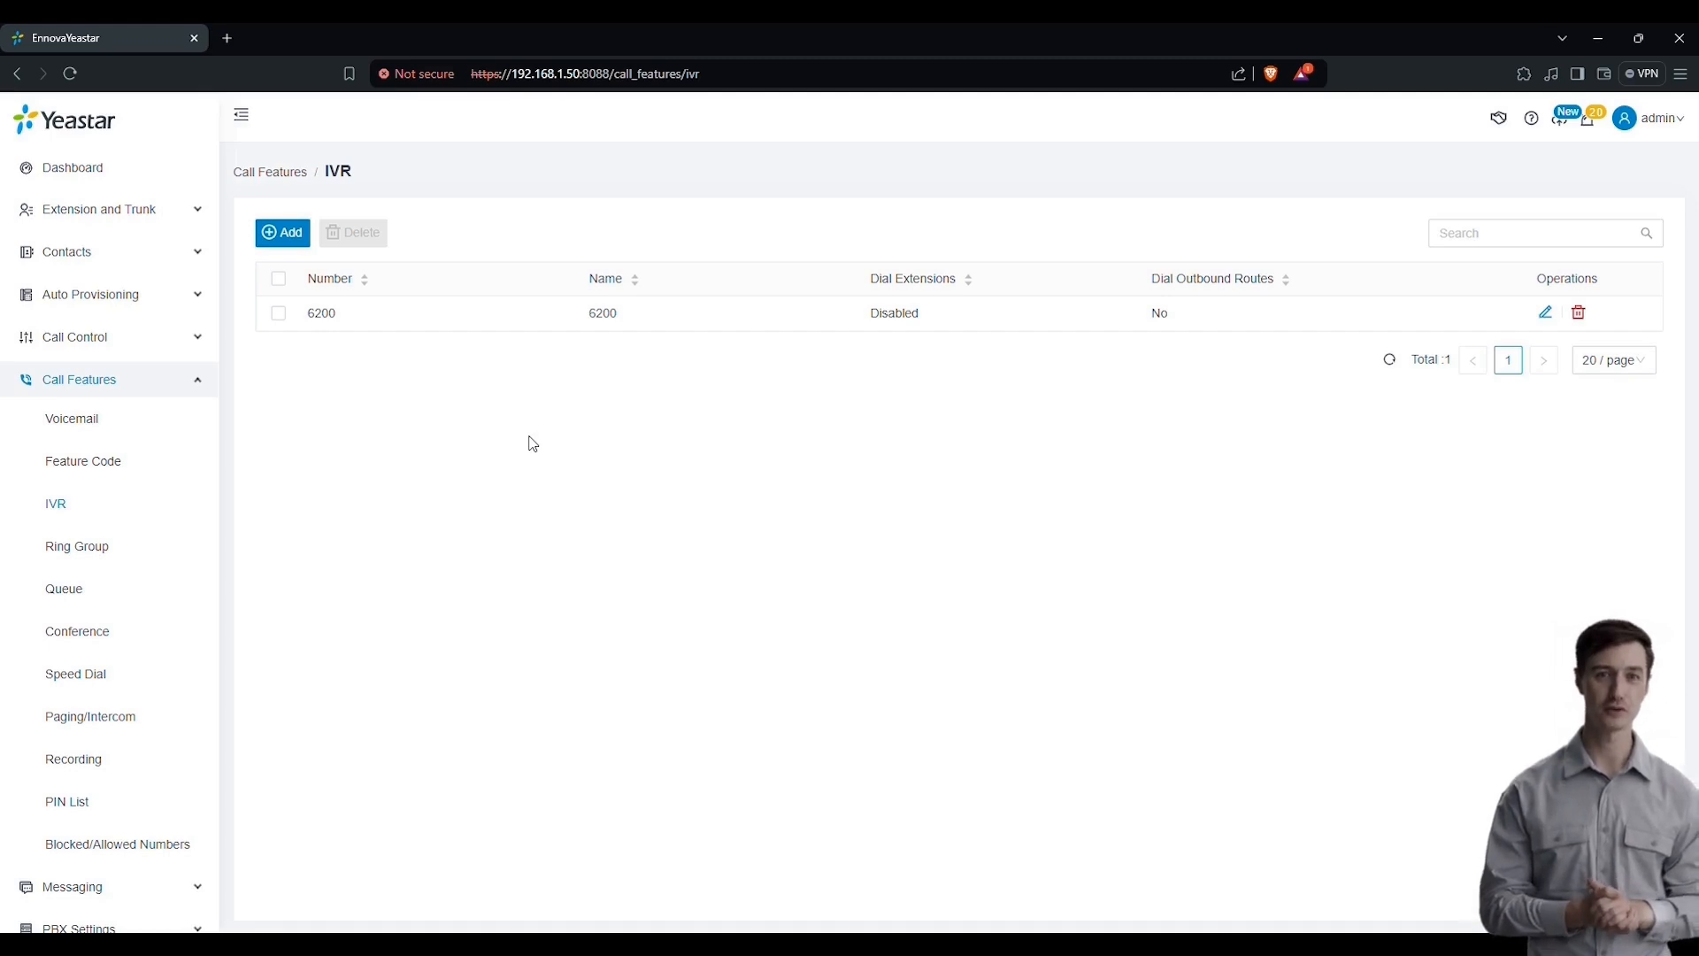
pyautogui.click(284, 228)
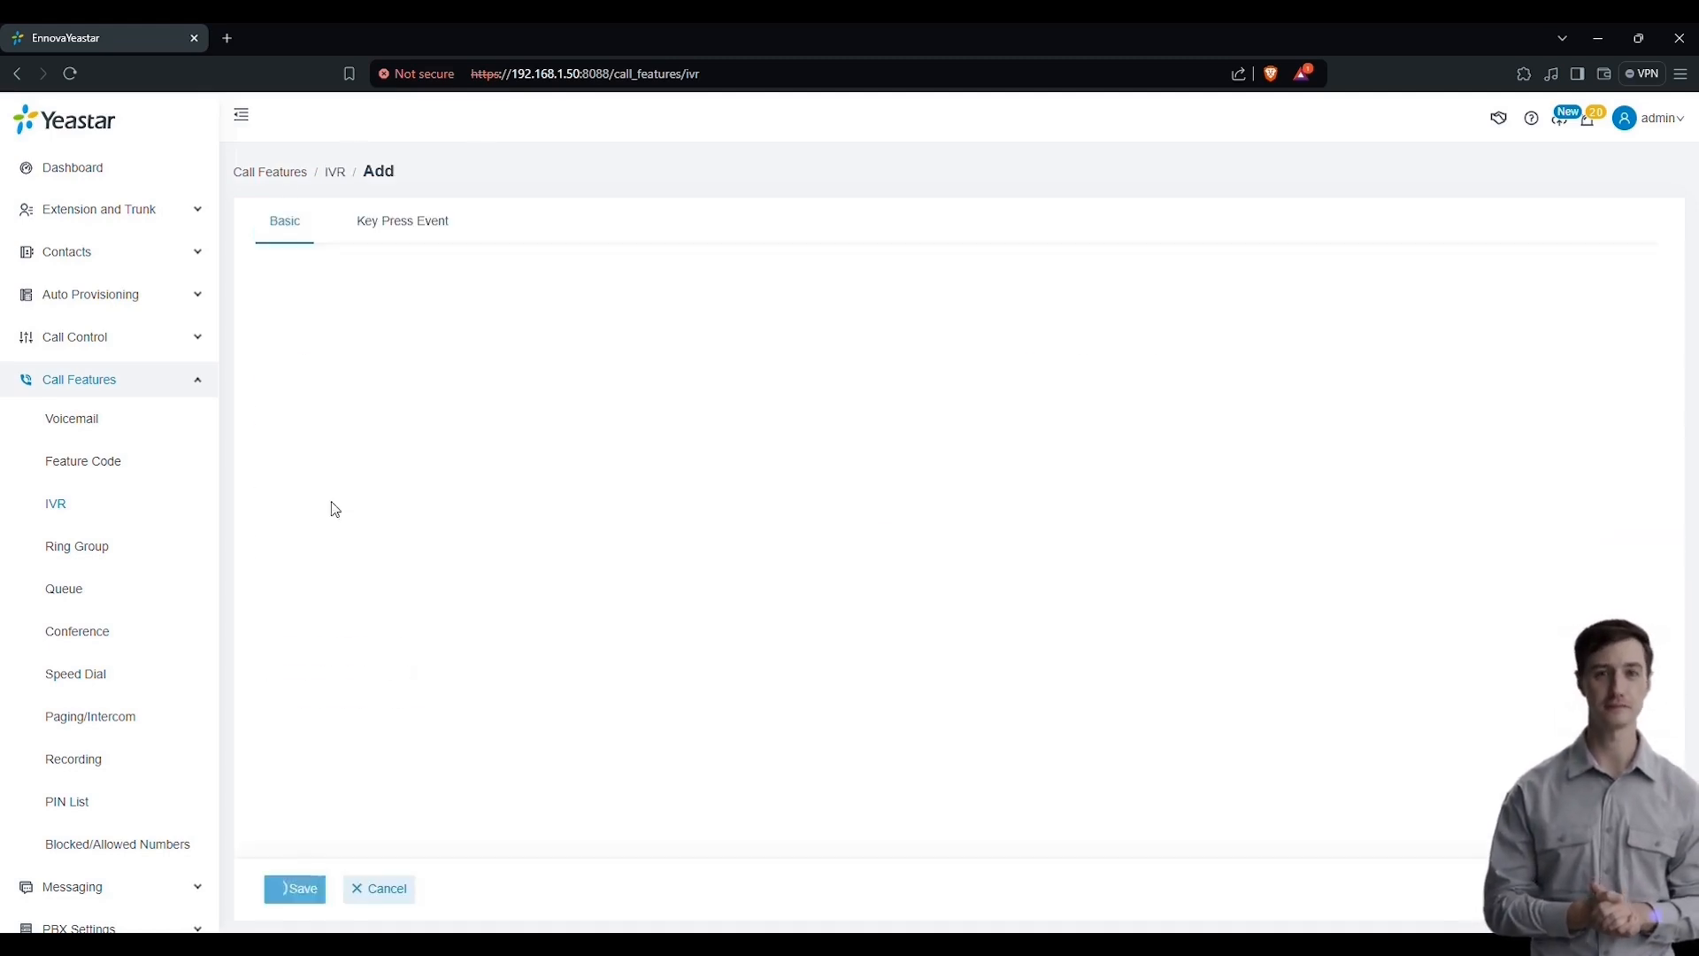
pyautogui.moveTo(392, 309); pyautogui.dragTo(228, 322)
pyautogui.moveTo(1129, 311); pyautogui.dragTo(1029, 317)
pyautogui.click(416, 383)
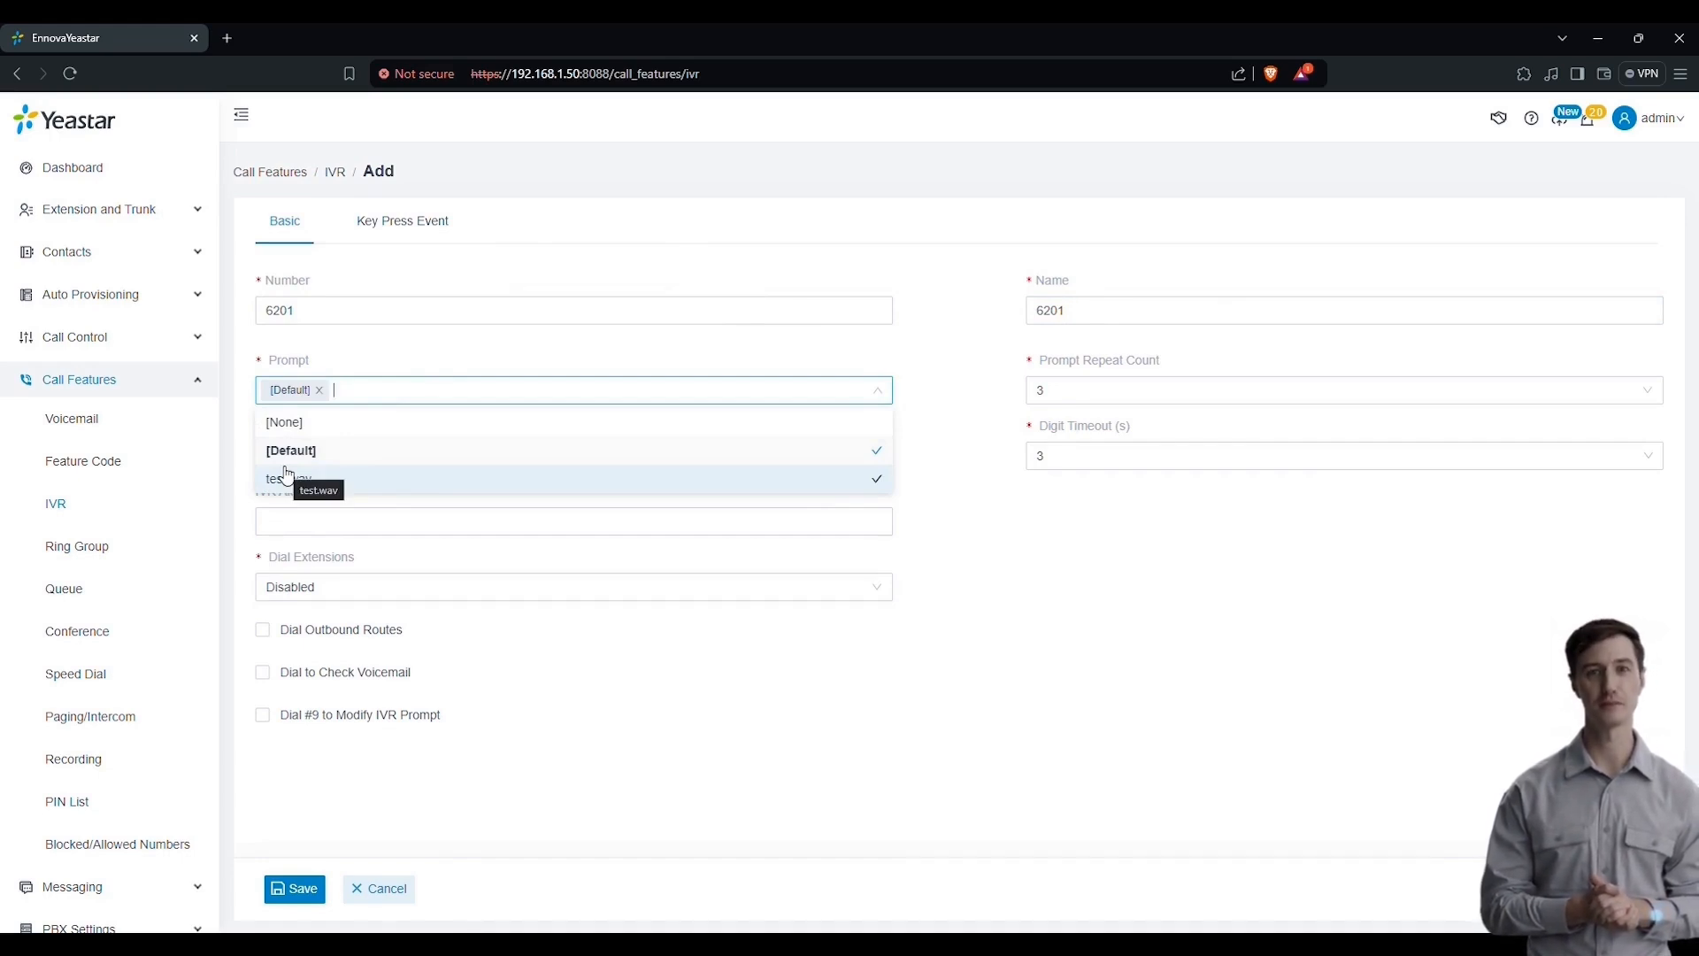
pyautogui.click(364, 315)
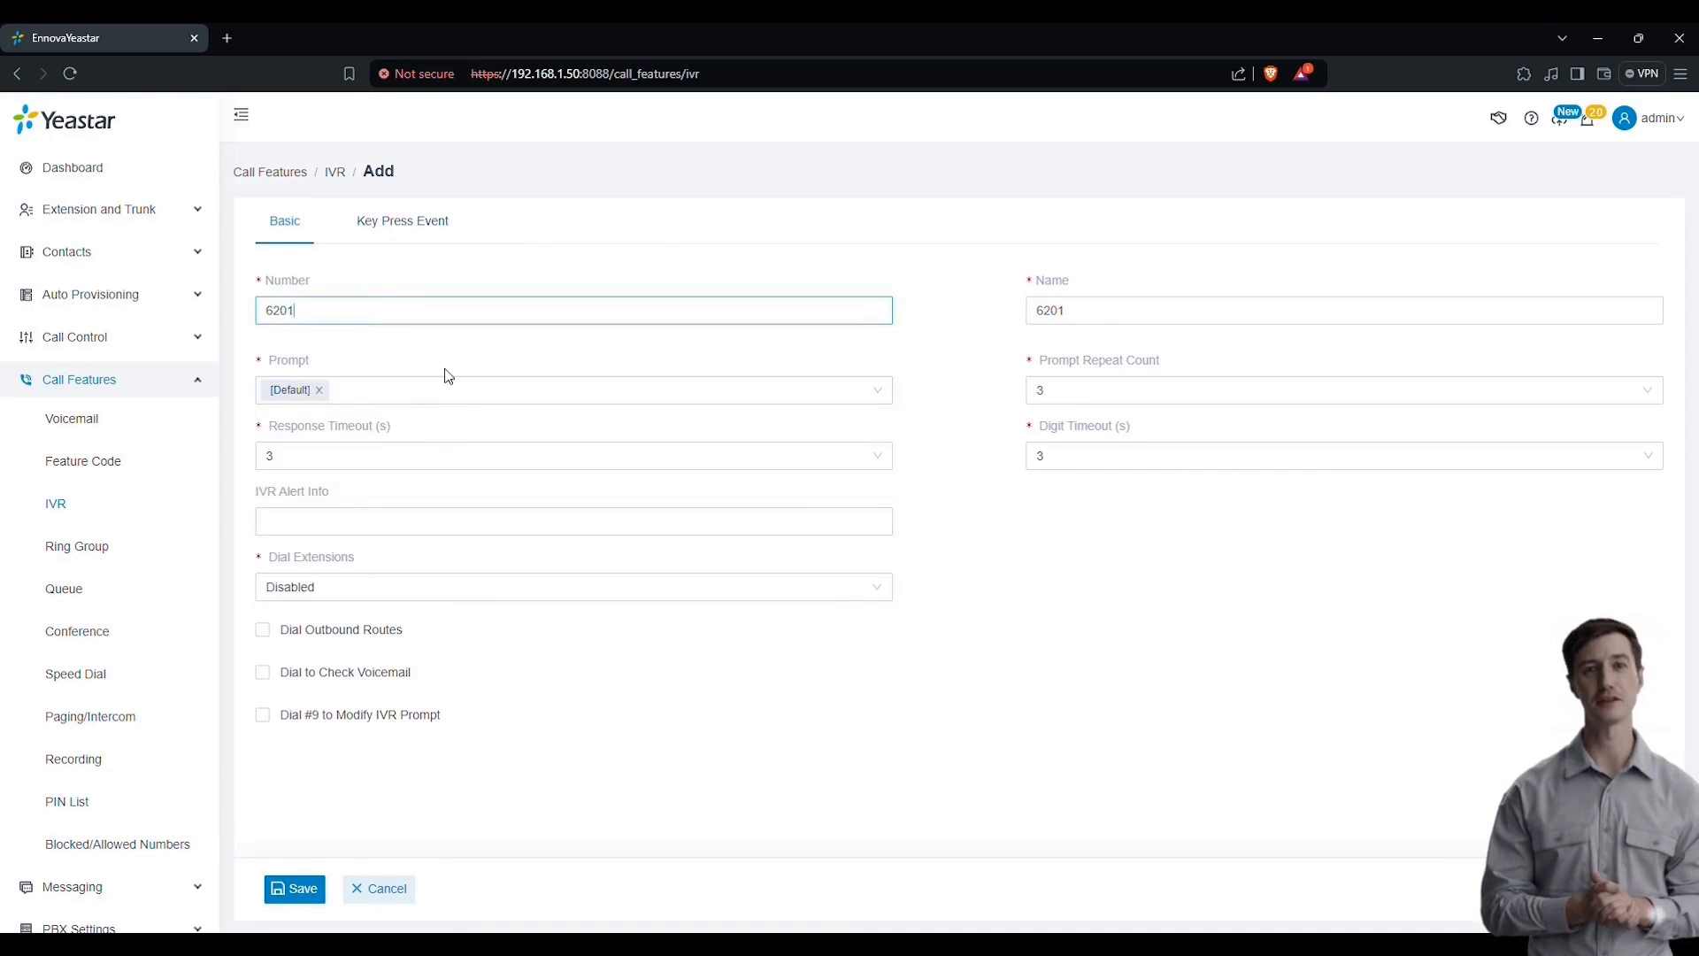
# - Check the IVR's Prompt Repeat Count and Dial Extensions options, keeping them at 3 and Disabled
pyautogui.click(1106, 387)
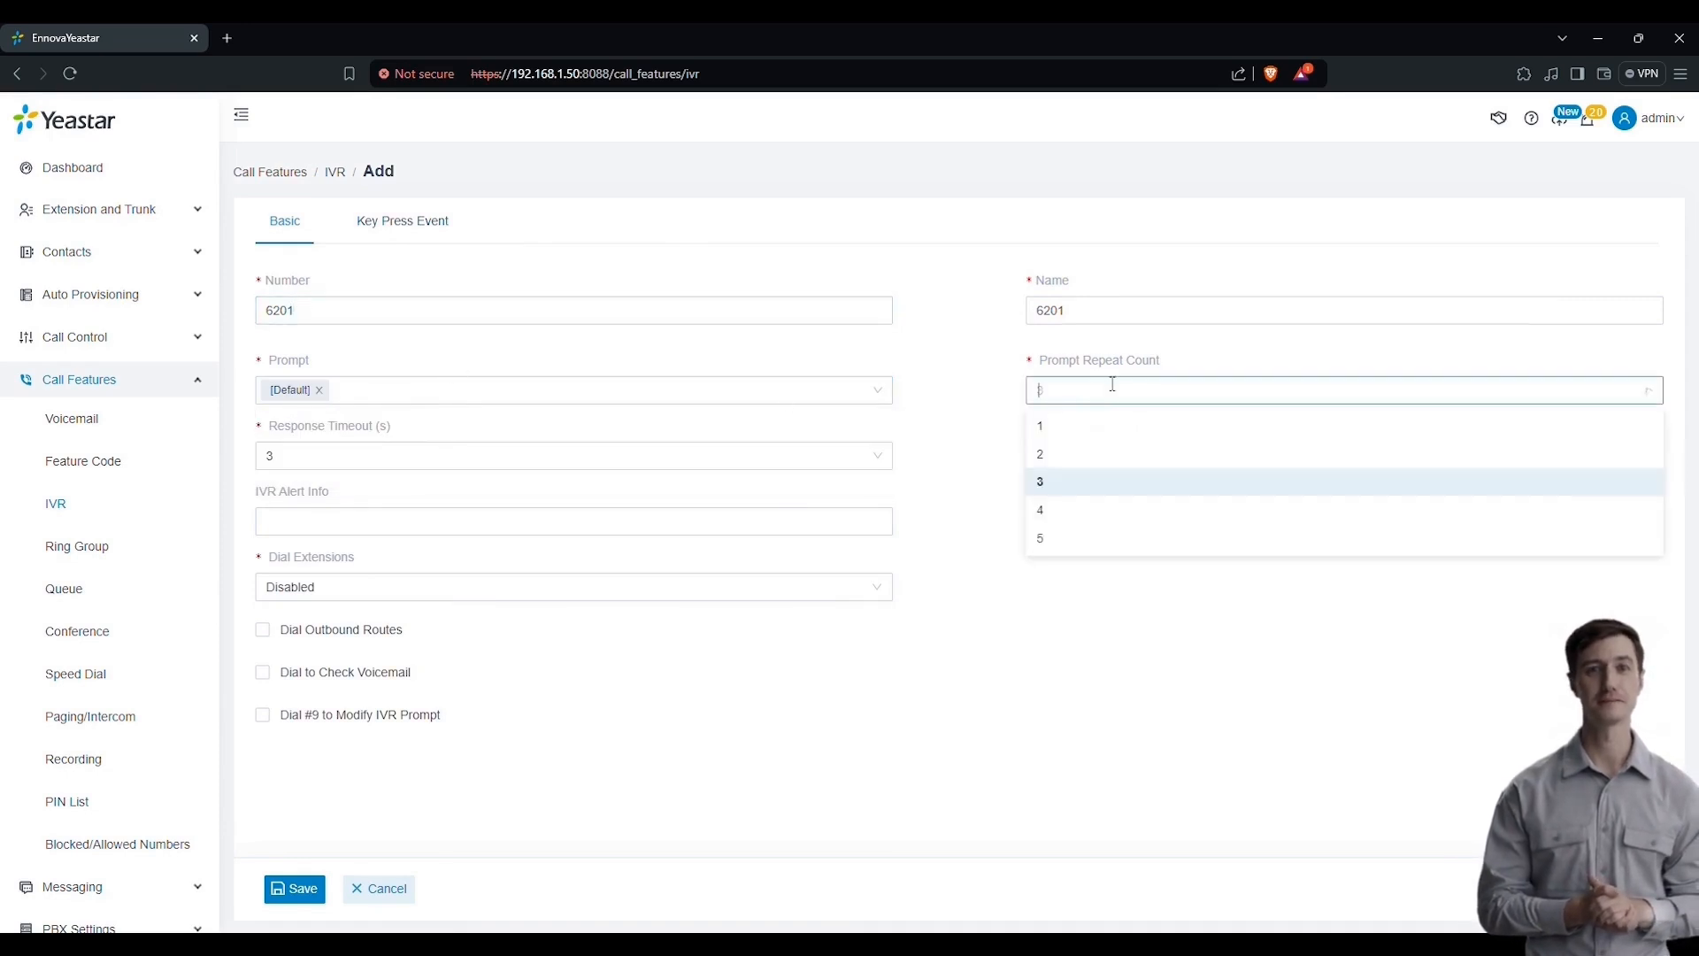
pyautogui.moveTo(1106, 365)
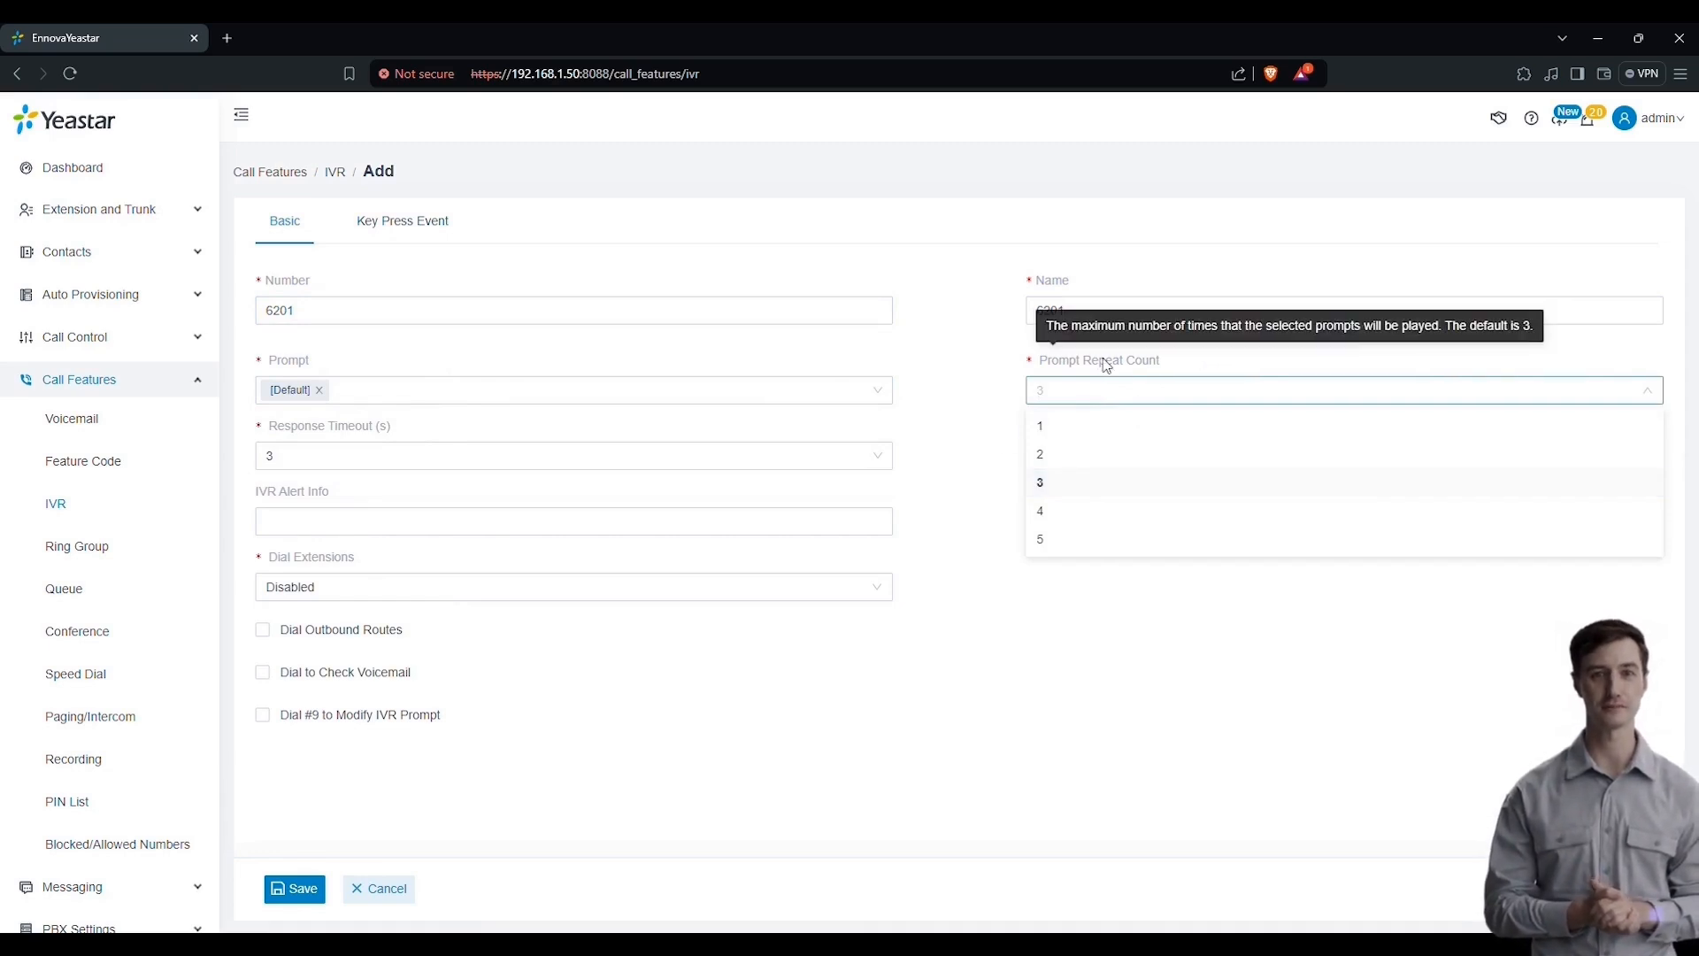
pyautogui.click(916, 359)
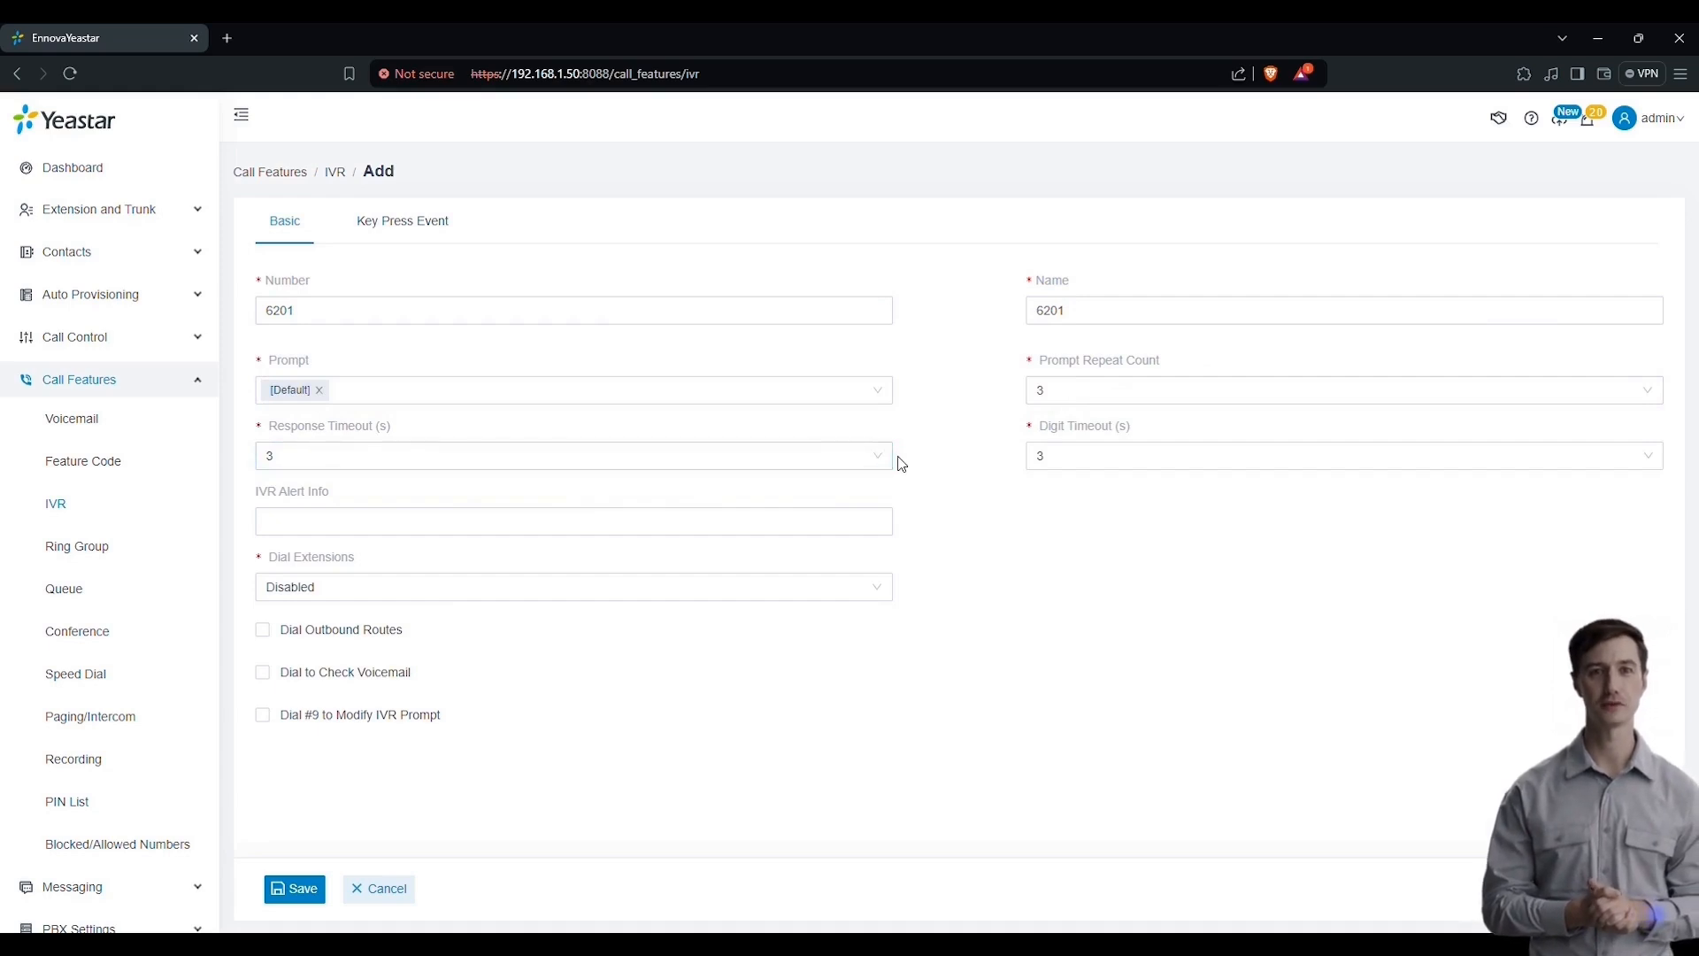
pyautogui.click(428, 584)
pyautogui.moveTo(305, 571)
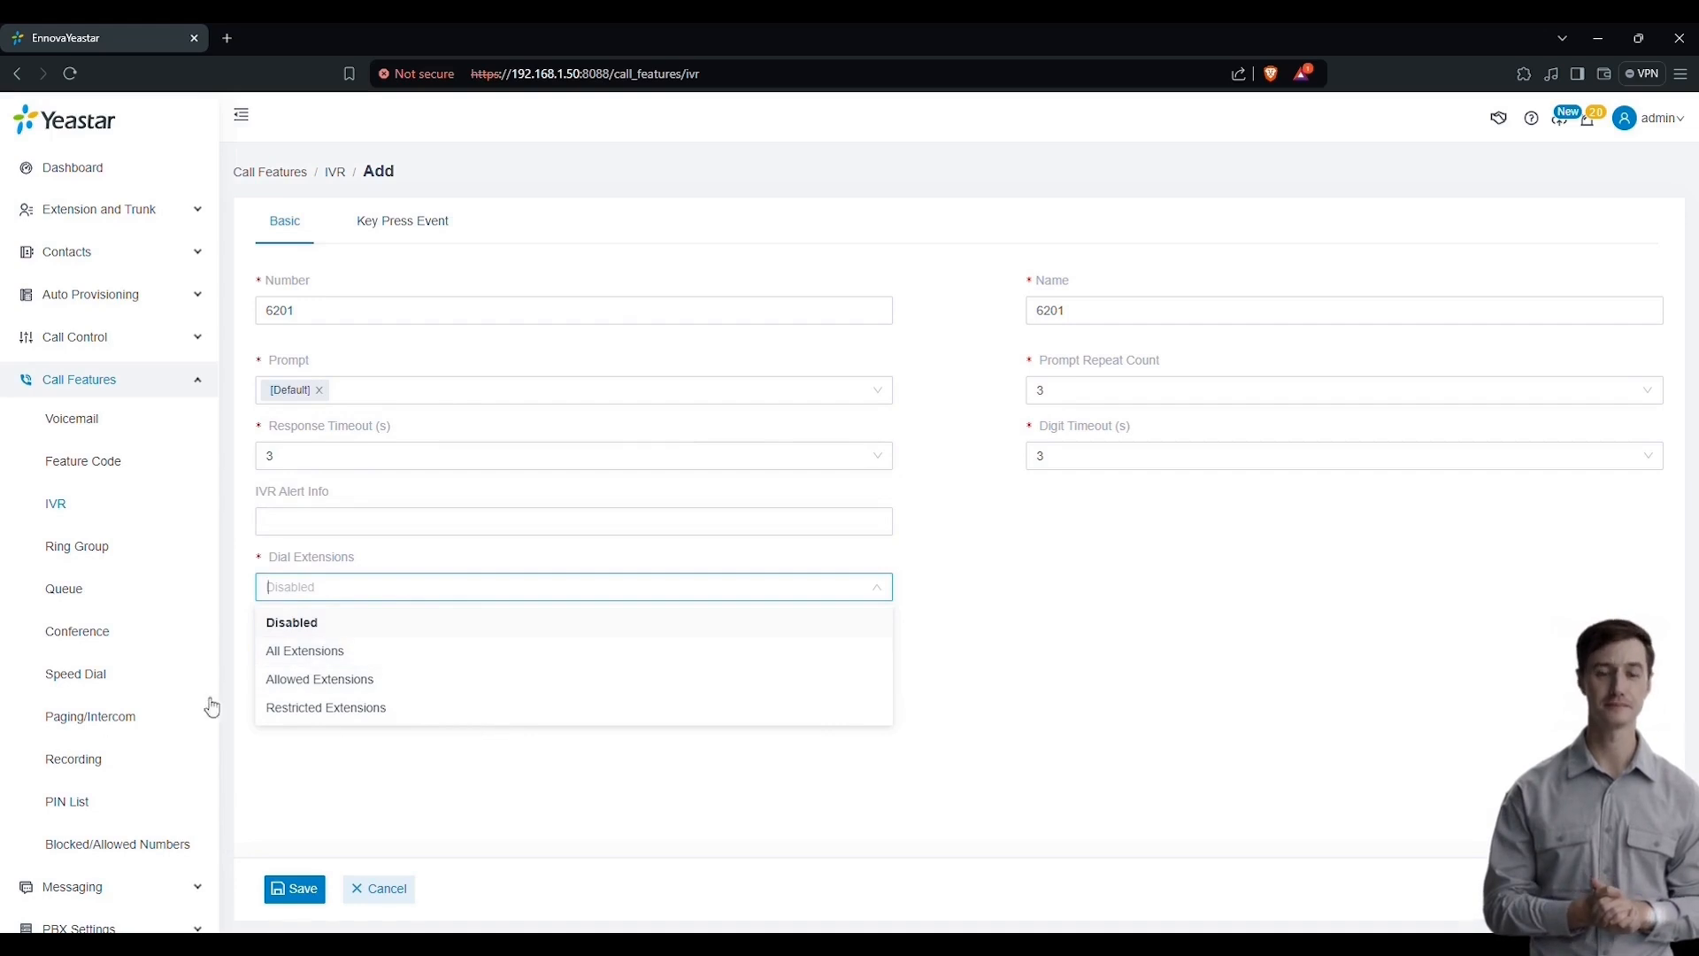
pyautogui.click(236, 717)
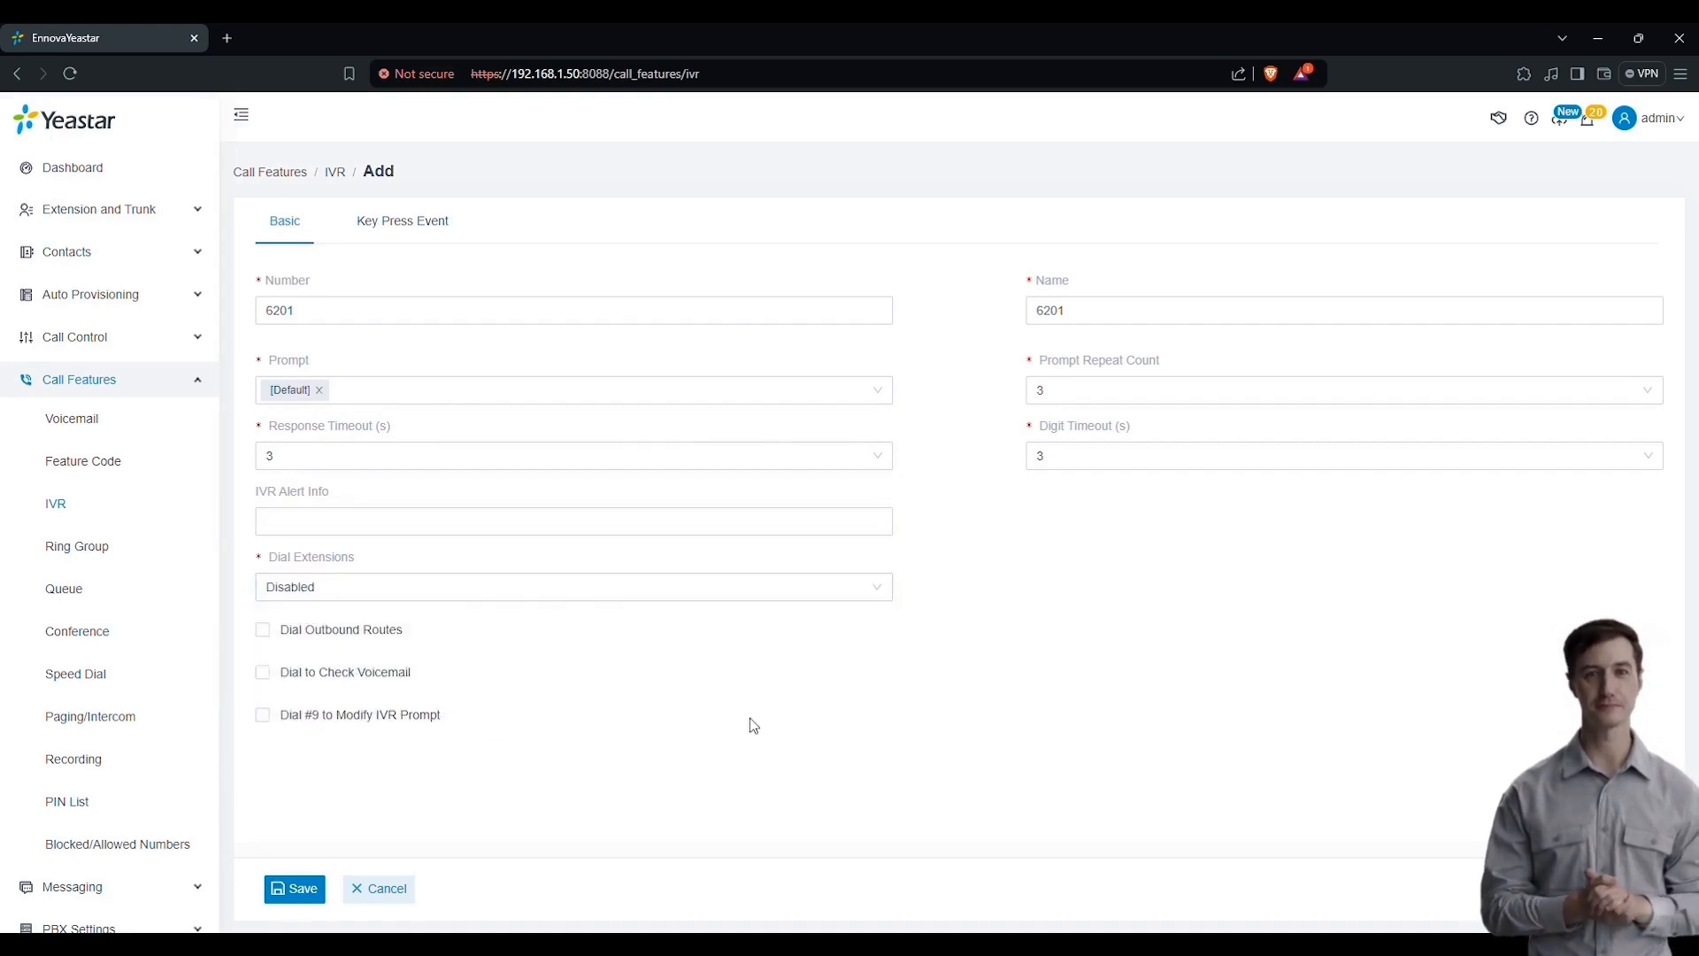
# - In the IVR's key press events, route Press 0 to extension 0000 and set Press 1 to Hang Up
pyautogui.click(404, 227)
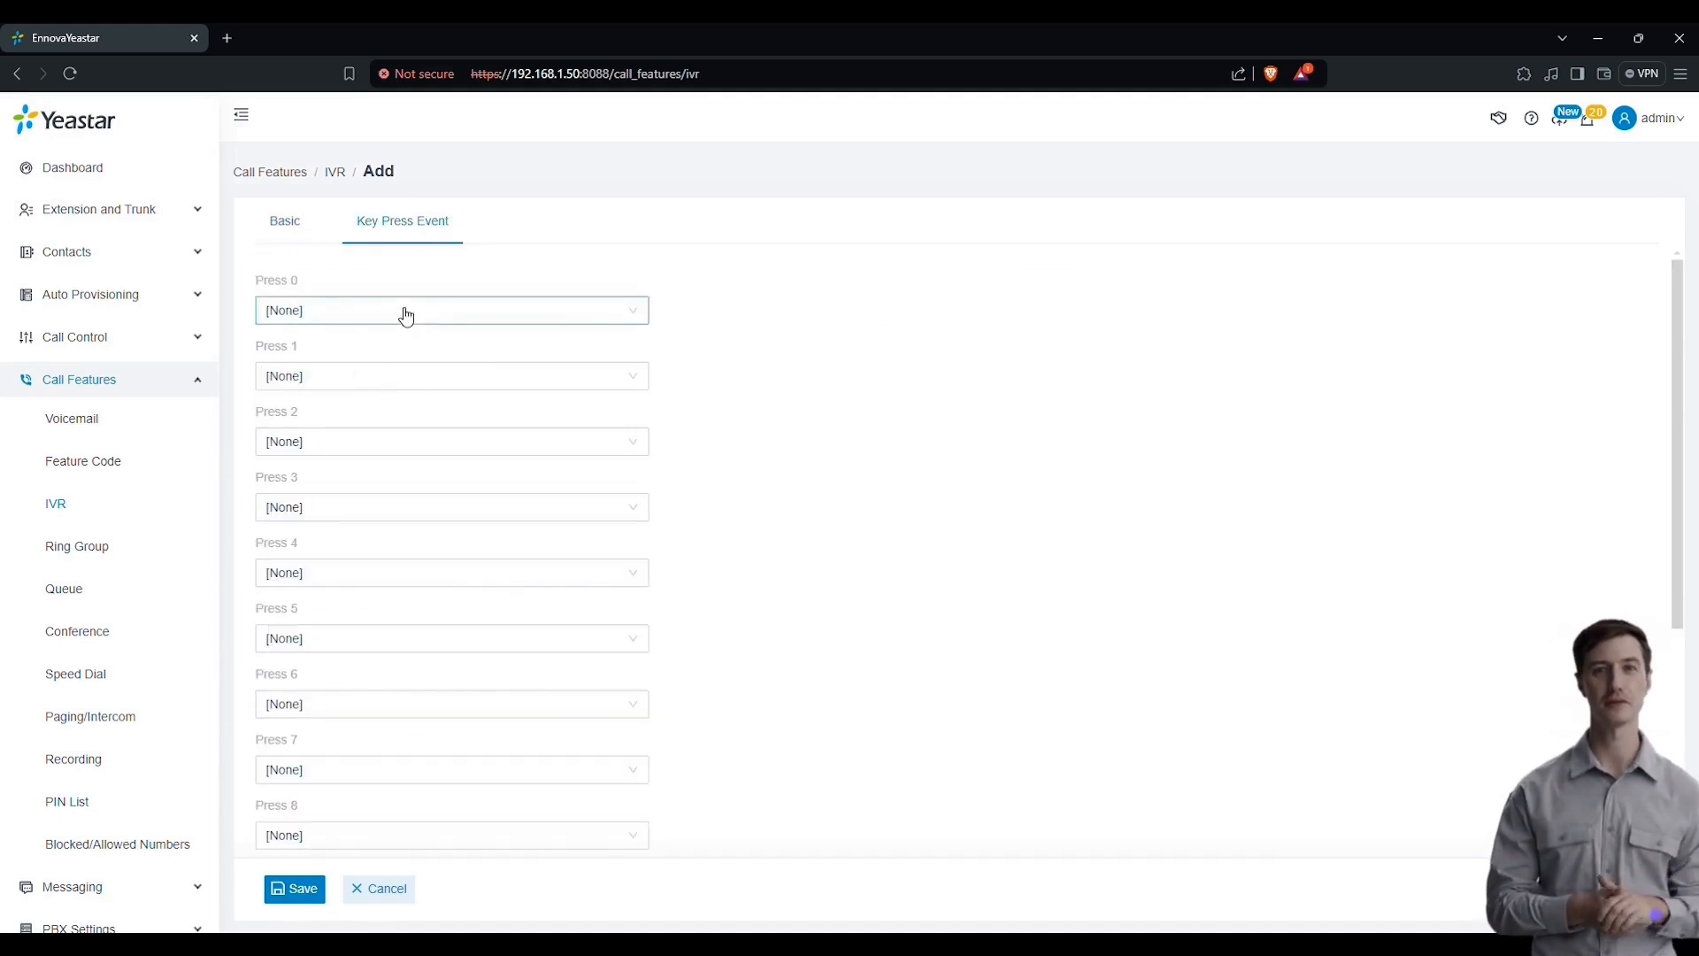
pyautogui.click(406, 311)
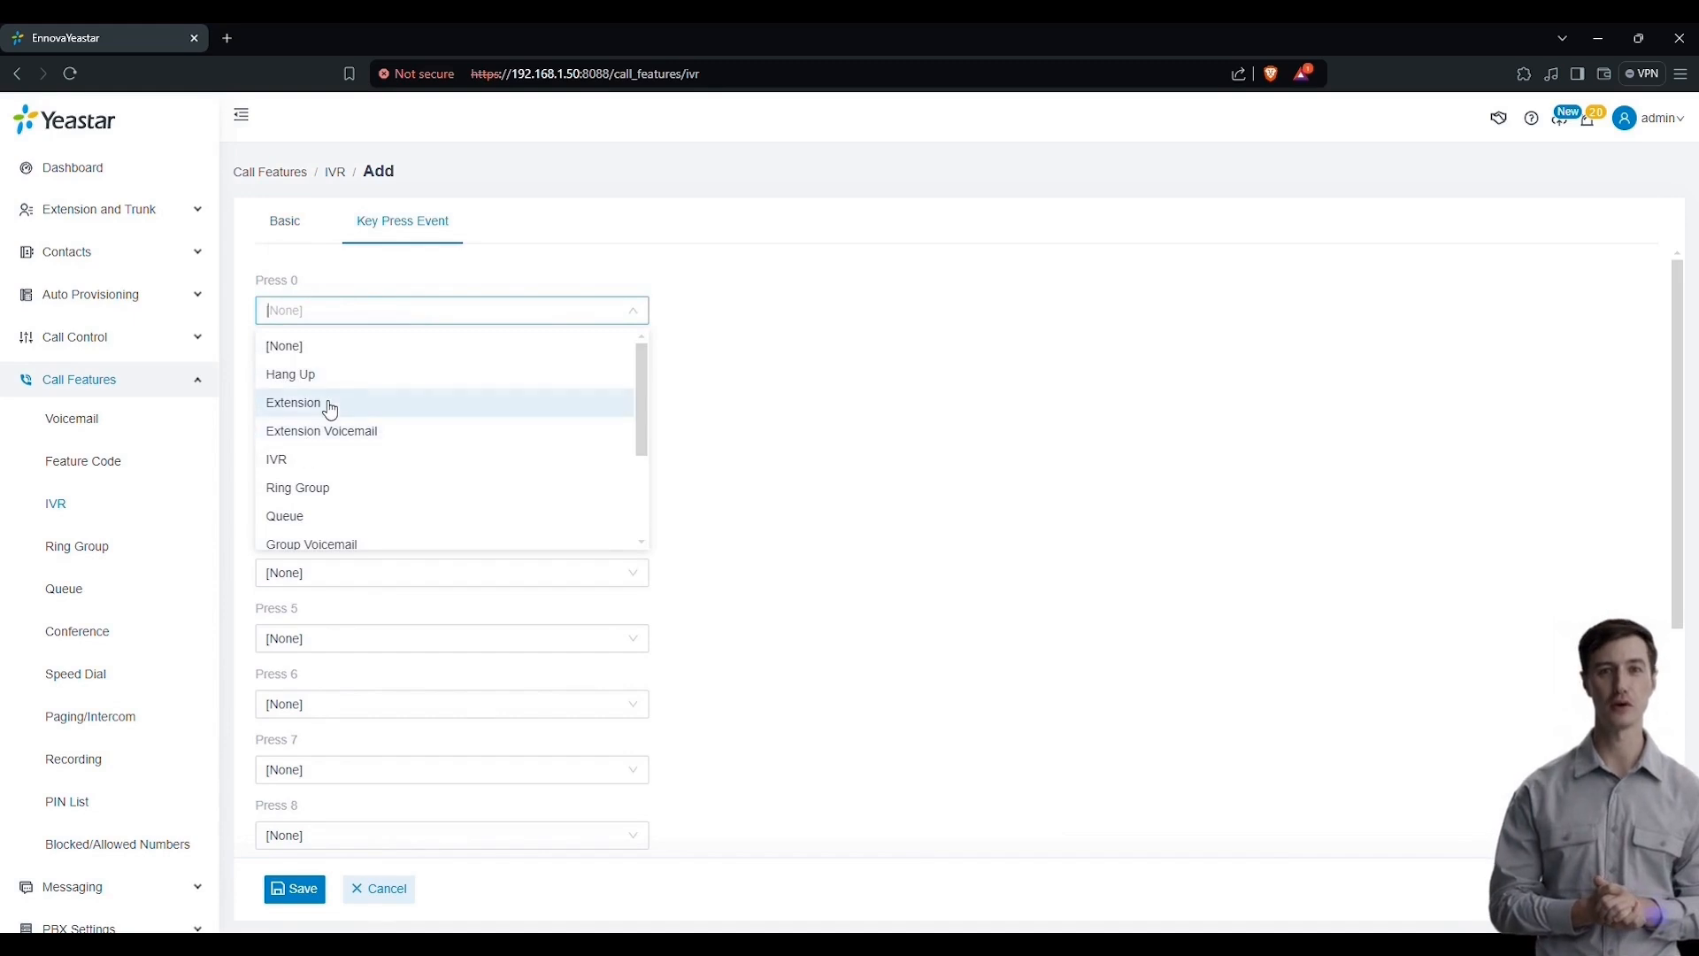
pyautogui.scroll(-3, 358, 501)
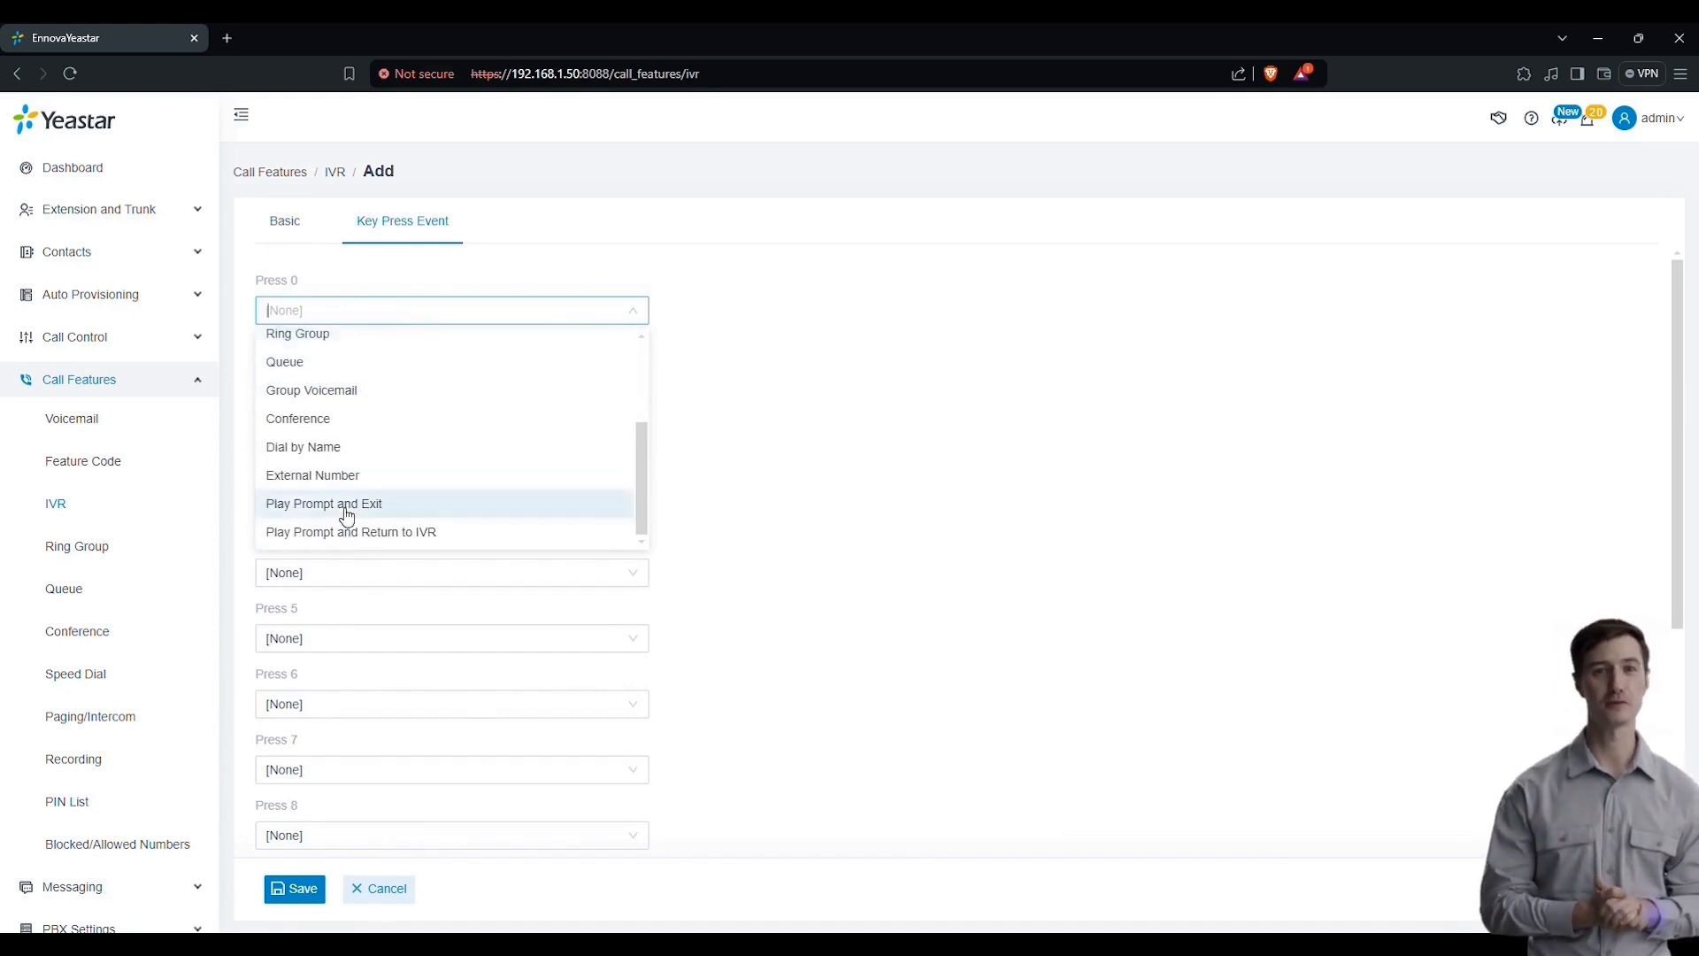
pyautogui.scroll(3, 345, 516)
pyautogui.click(315, 400)
pyautogui.click(330, 375)
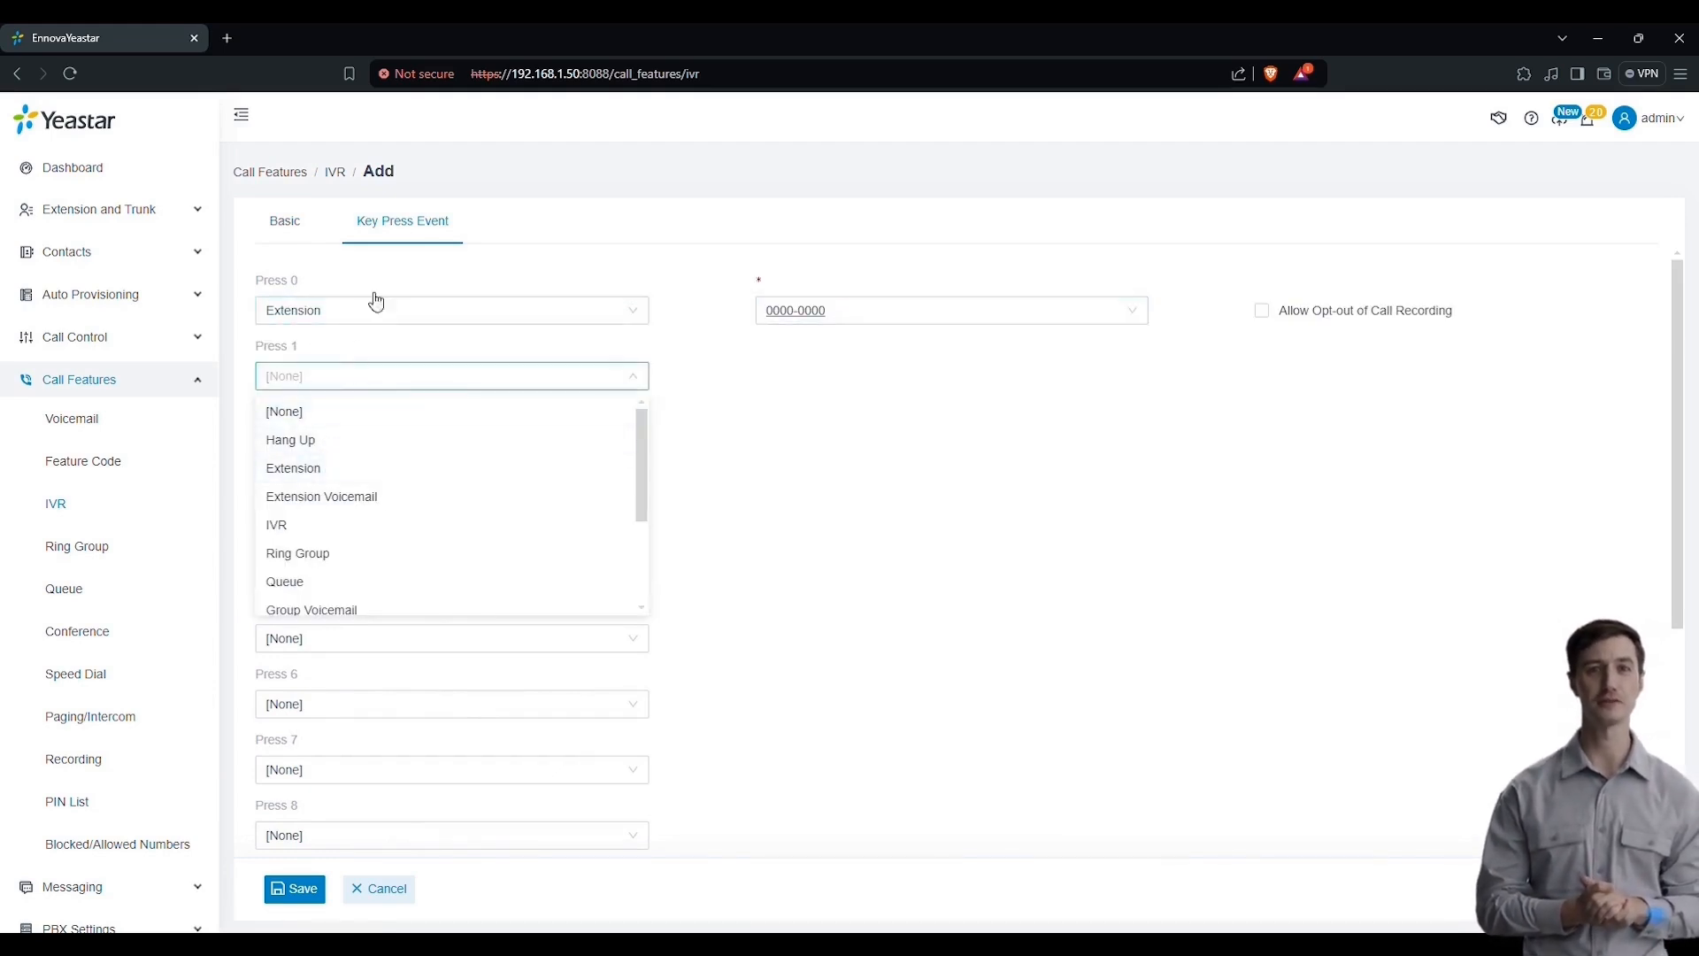
pyautogui.click(333, 442)
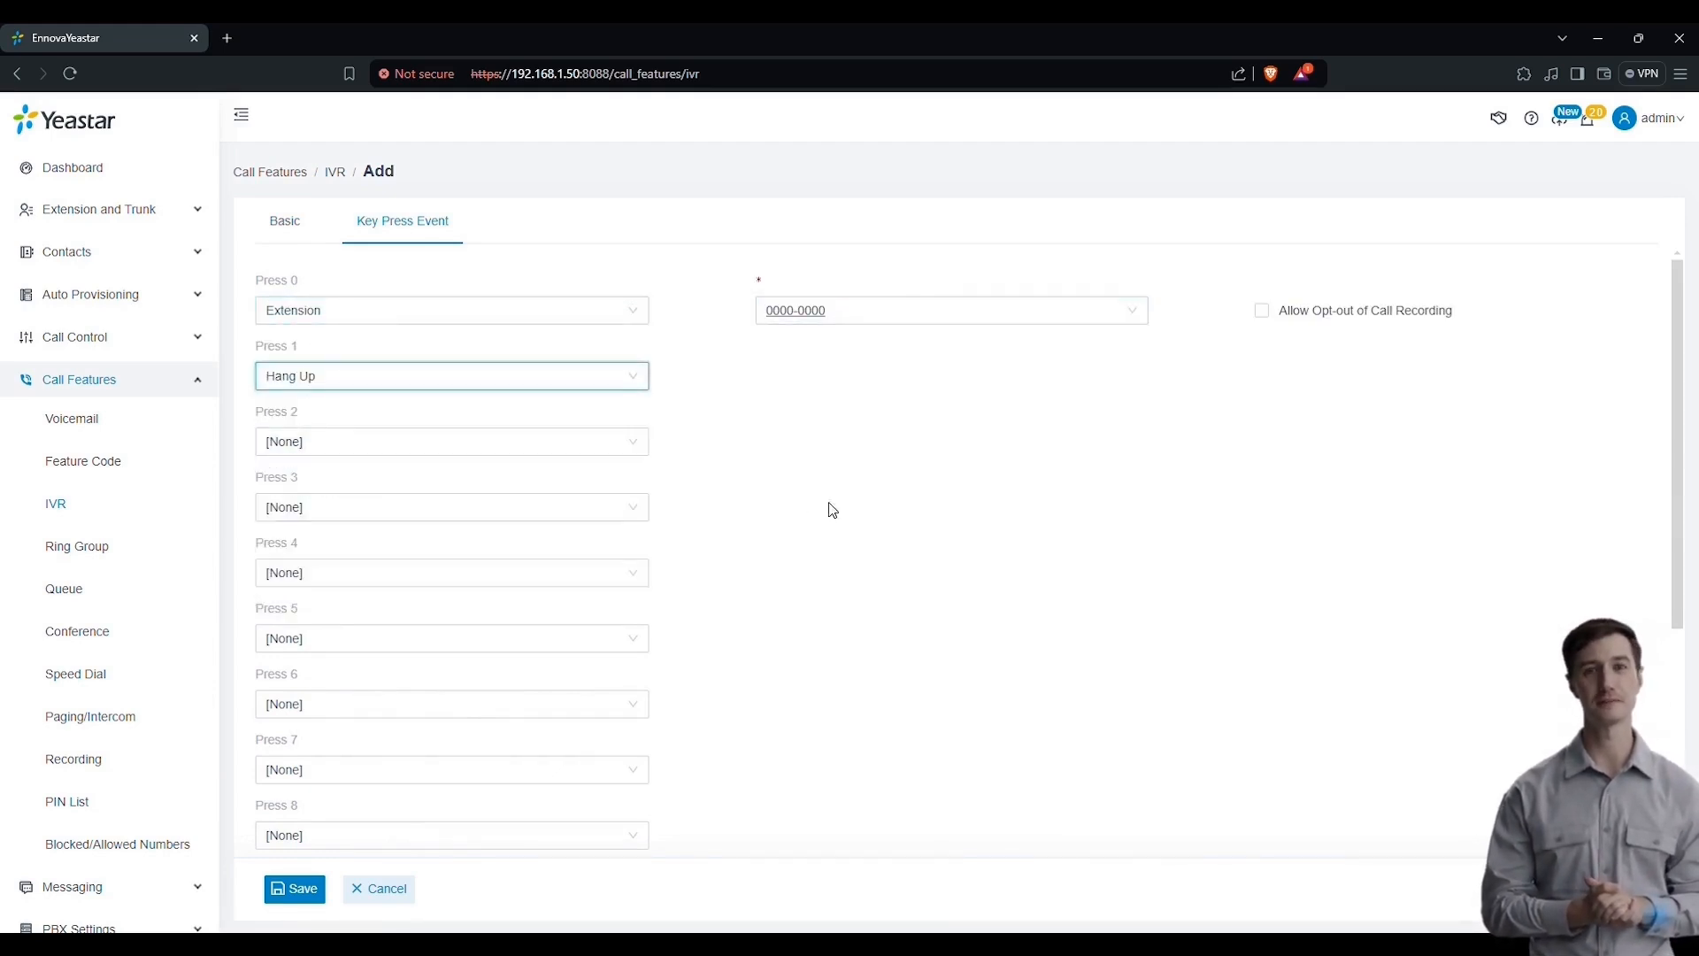
# - Try routing Press 2 to a ring group, check the available ring groups, and reset Press 2 to [None]
pyautogui.click(354, 451)
pyautogui.scroll(-1, 326, 633)
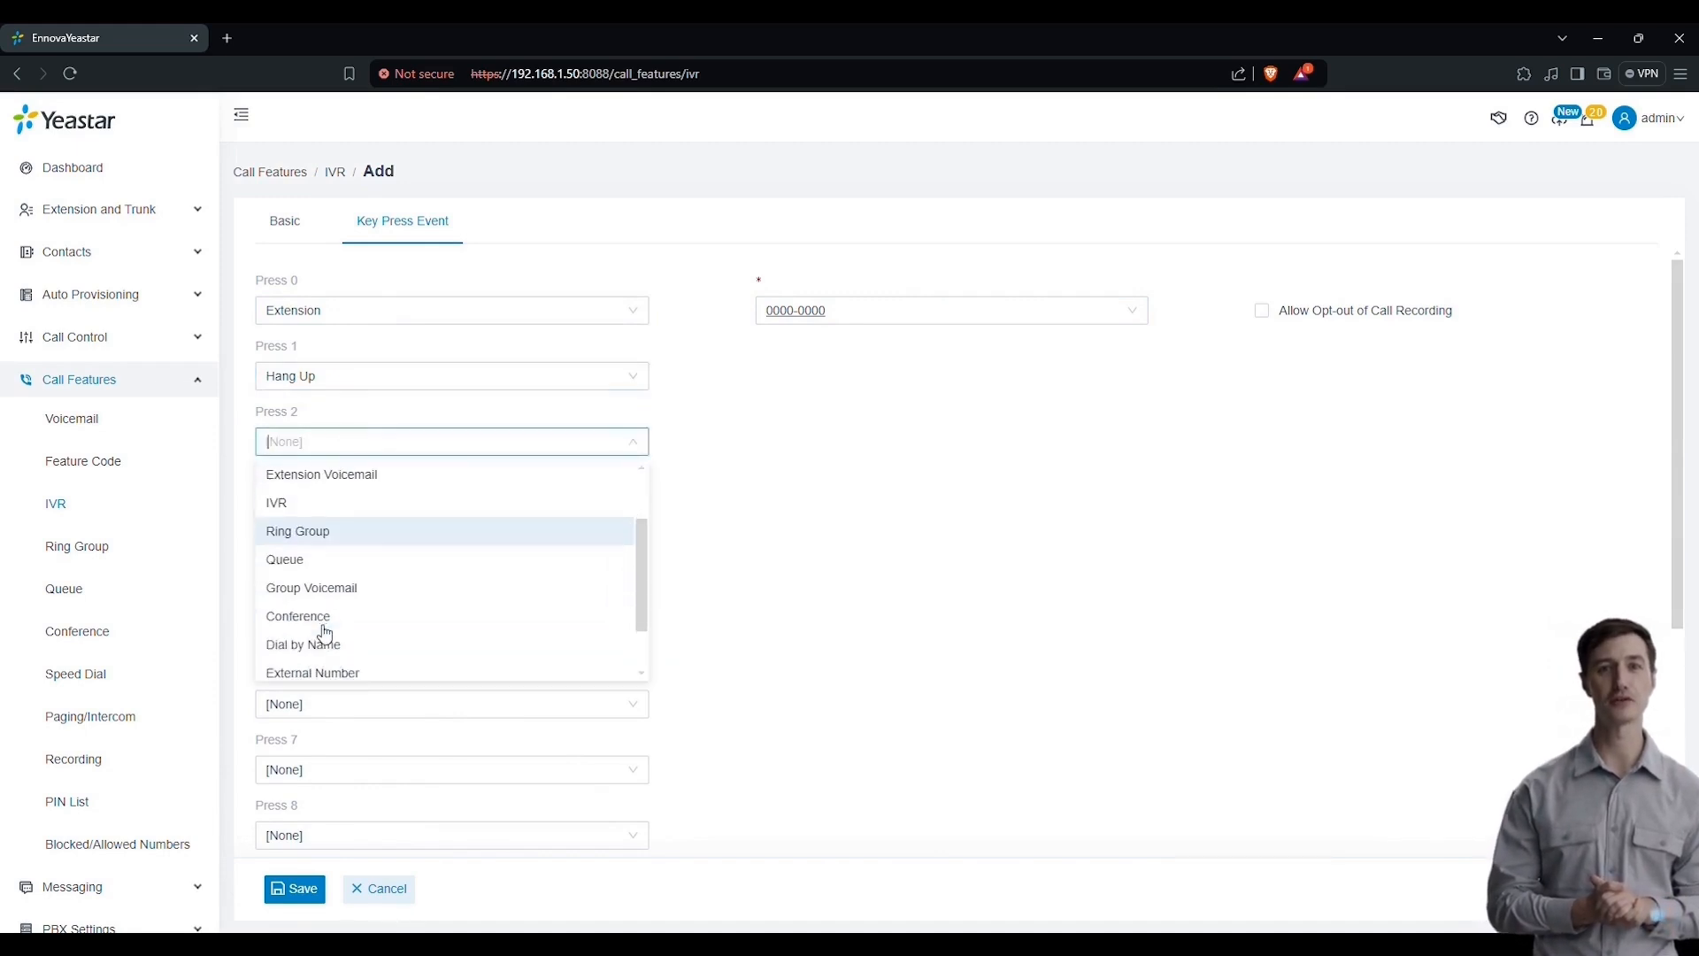
pyautogui.click(322, 537)
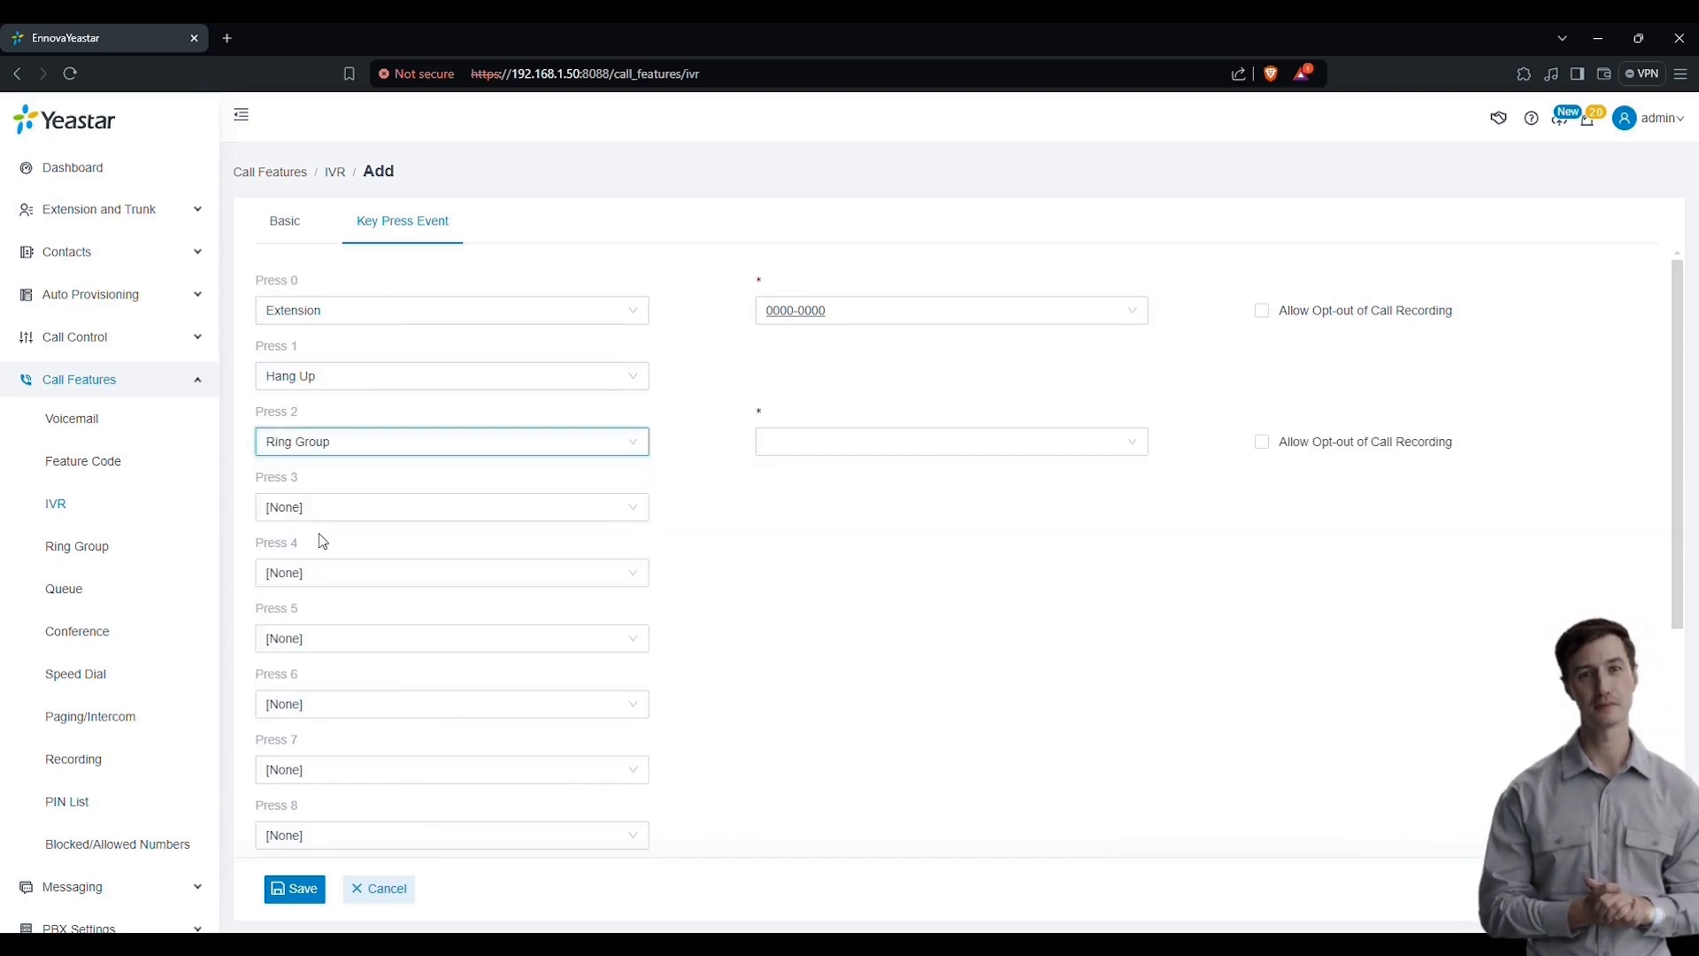
pyautogui.click(914, 447)
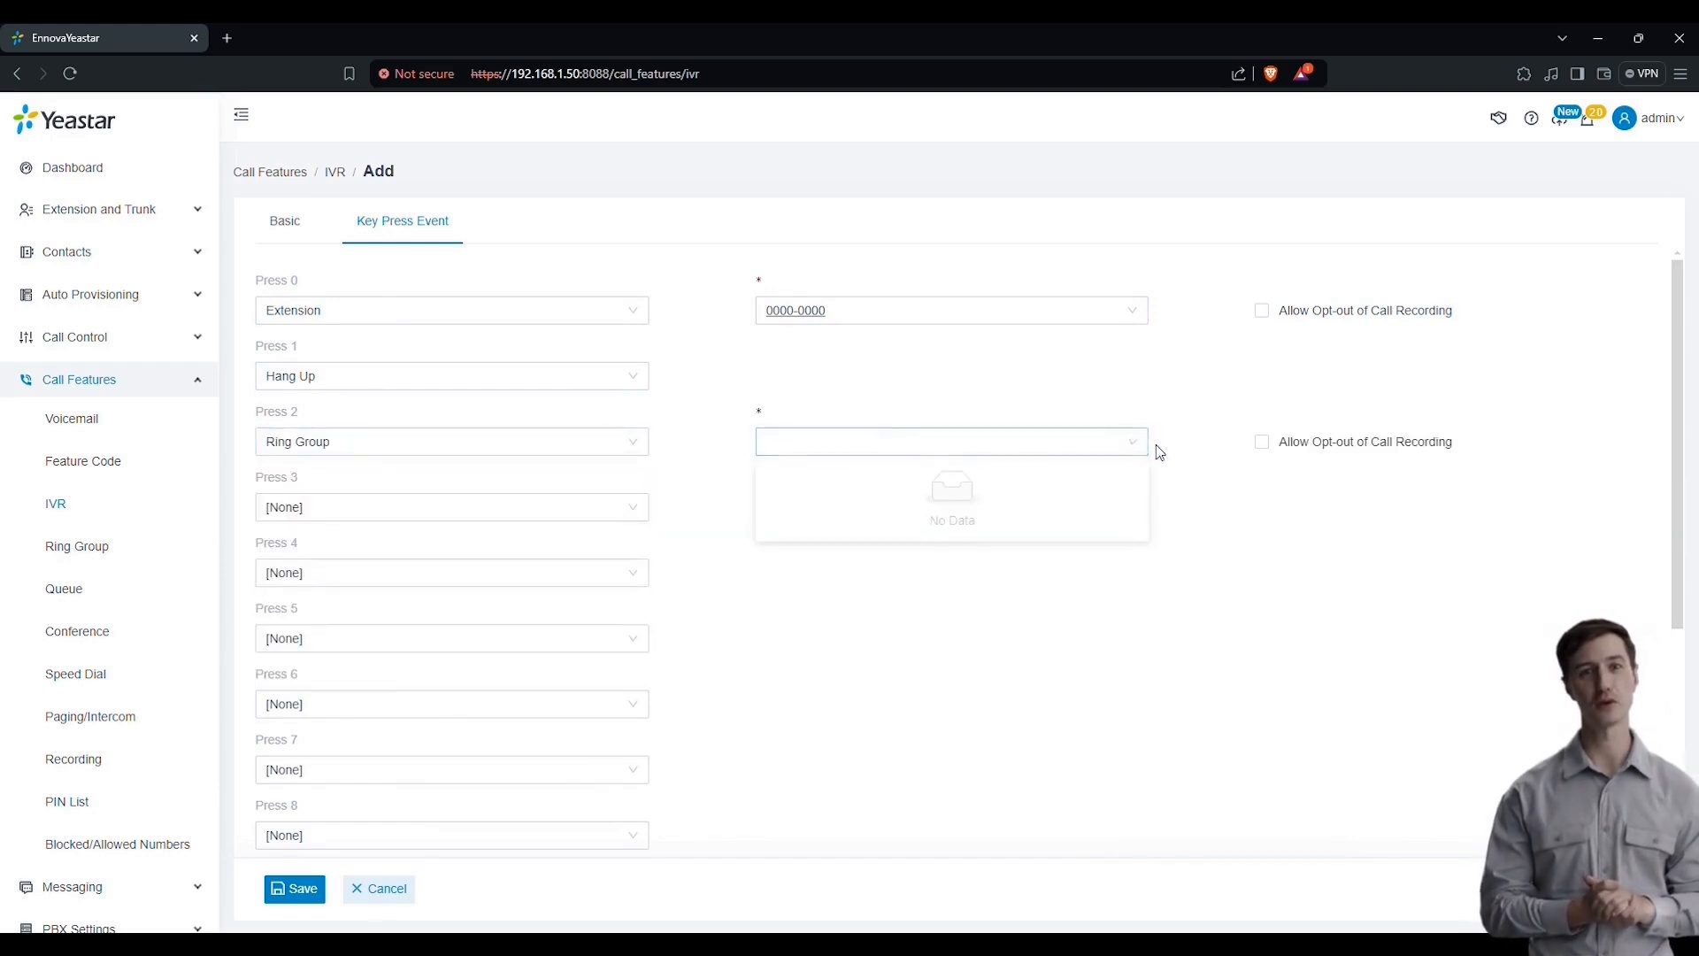
pyautogui.click(481, 440)
pyautogui.scroll(2, 324, 512)
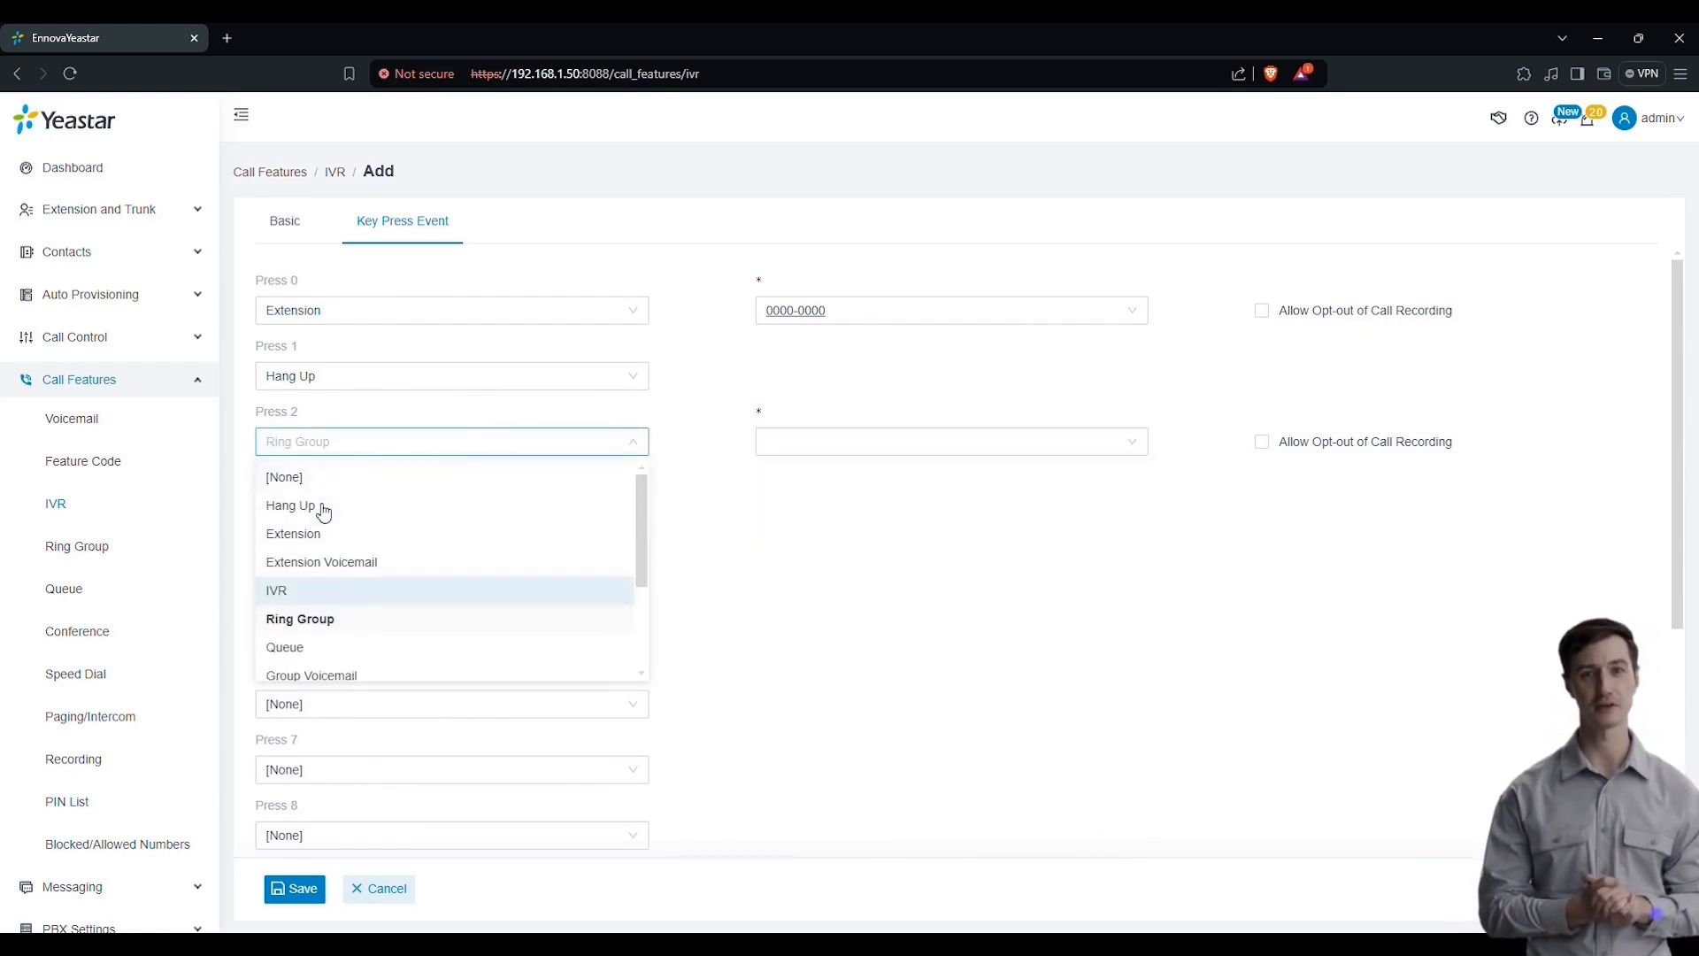
pyautogui.click(336, 483)
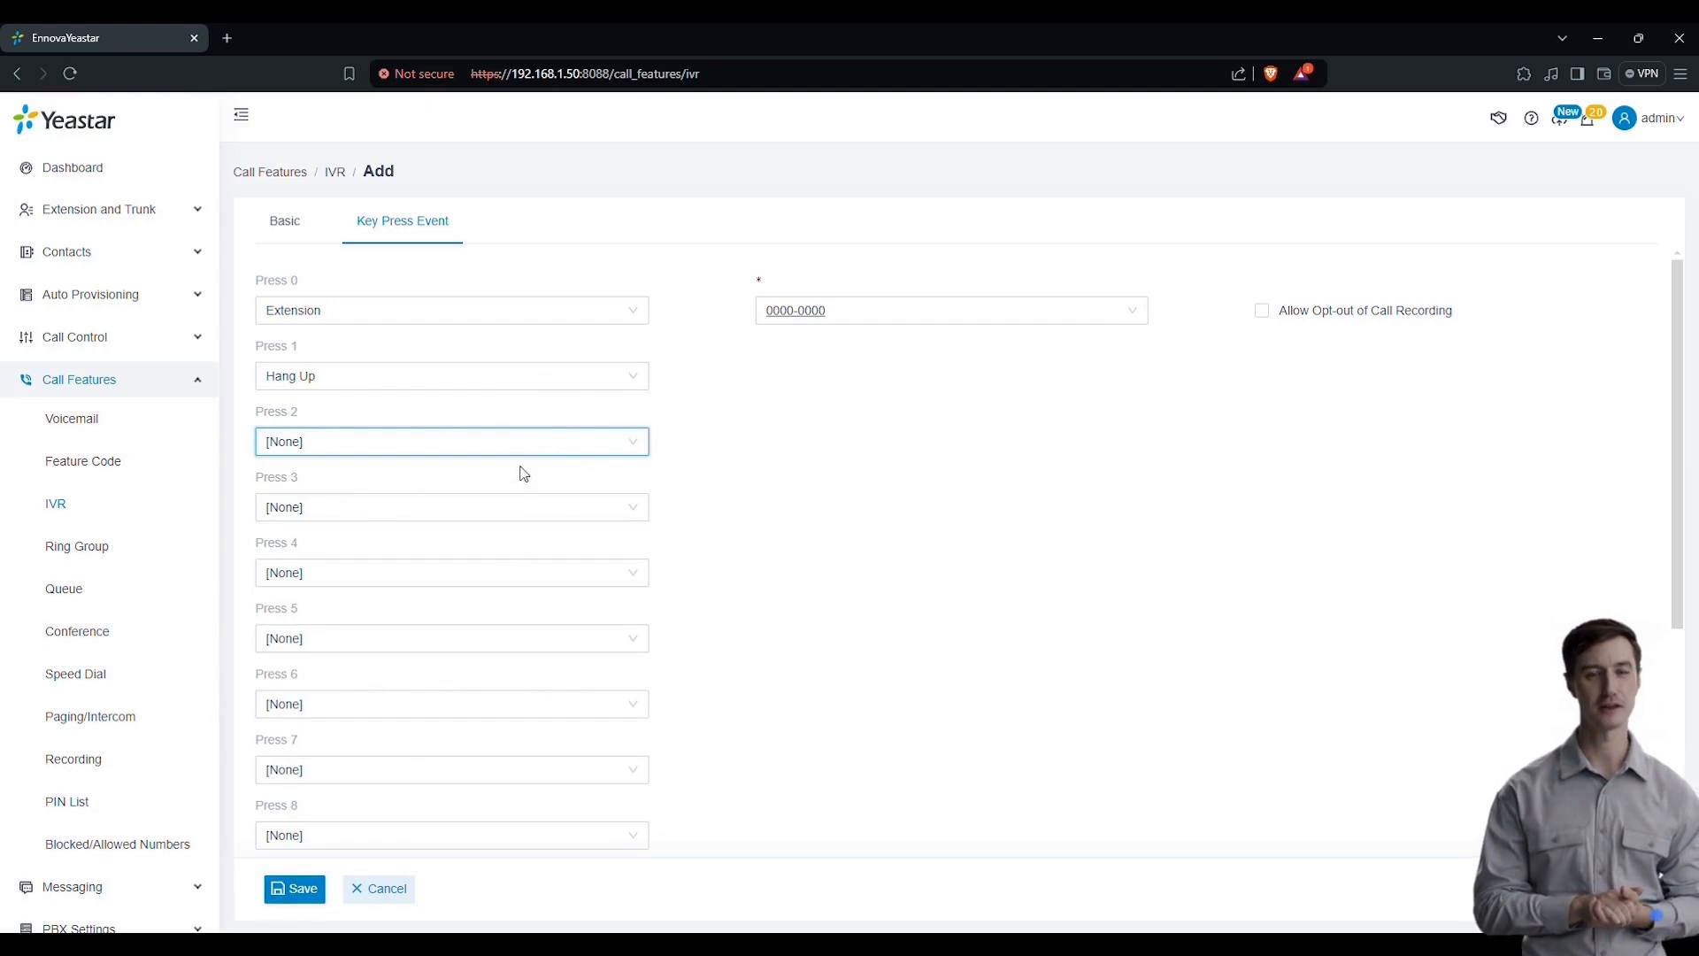
# - Examine the destination choices for Press 8 and Press #, and the Response Timeout and Invalid Input Destination settings
pyautogui.scroll(-1, 440, 799)
pyautogui.click(441, 758)
pyautogui.scroll(-3, 398, 648)
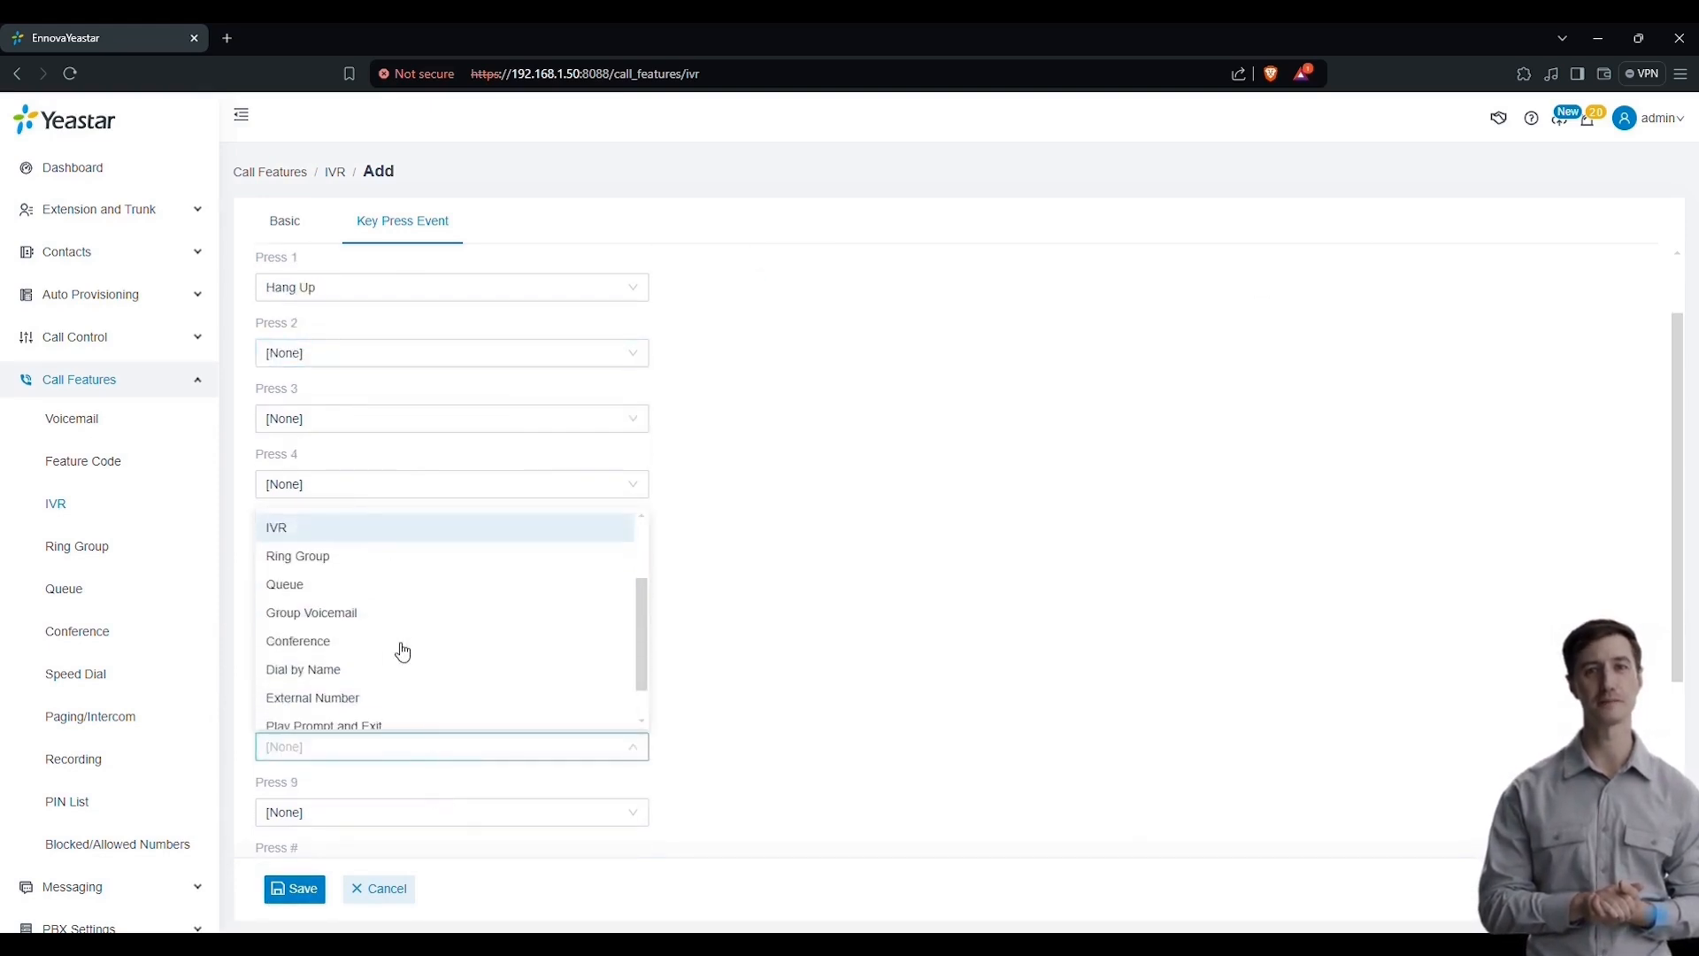
pyautogui.click(881, 687)
pyautogui.scroll(-1, 585, 758)
pyautogui.click(508, 788)
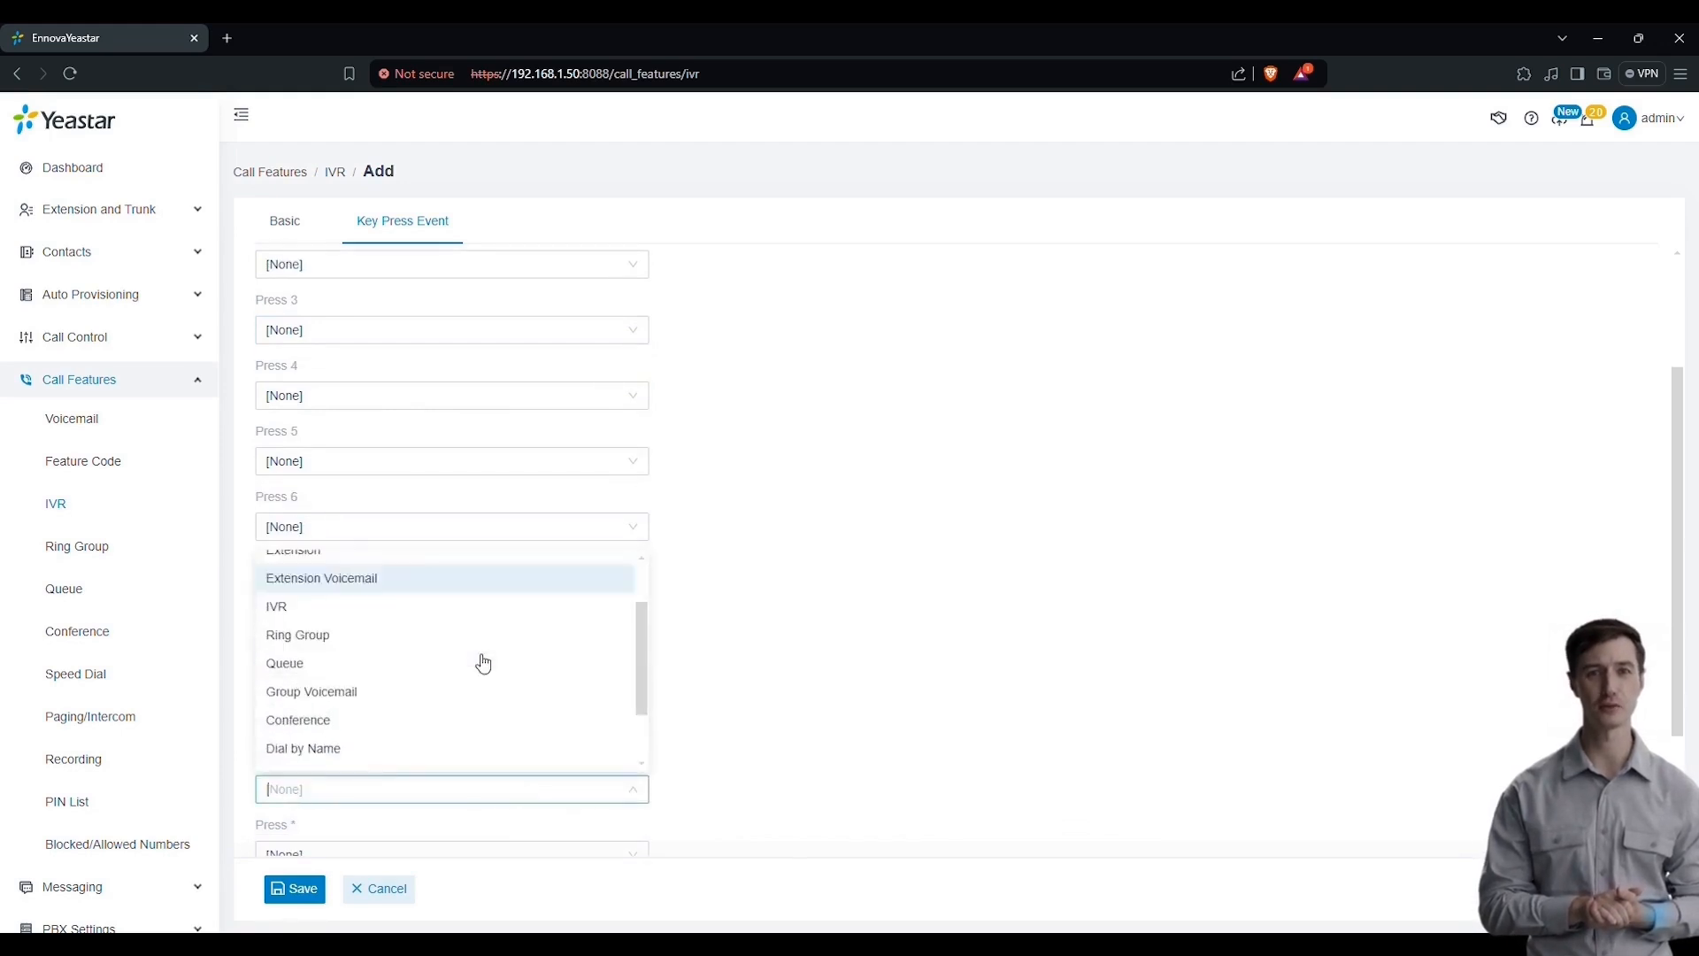
pyautogui.scroll(-2, 482, 664)
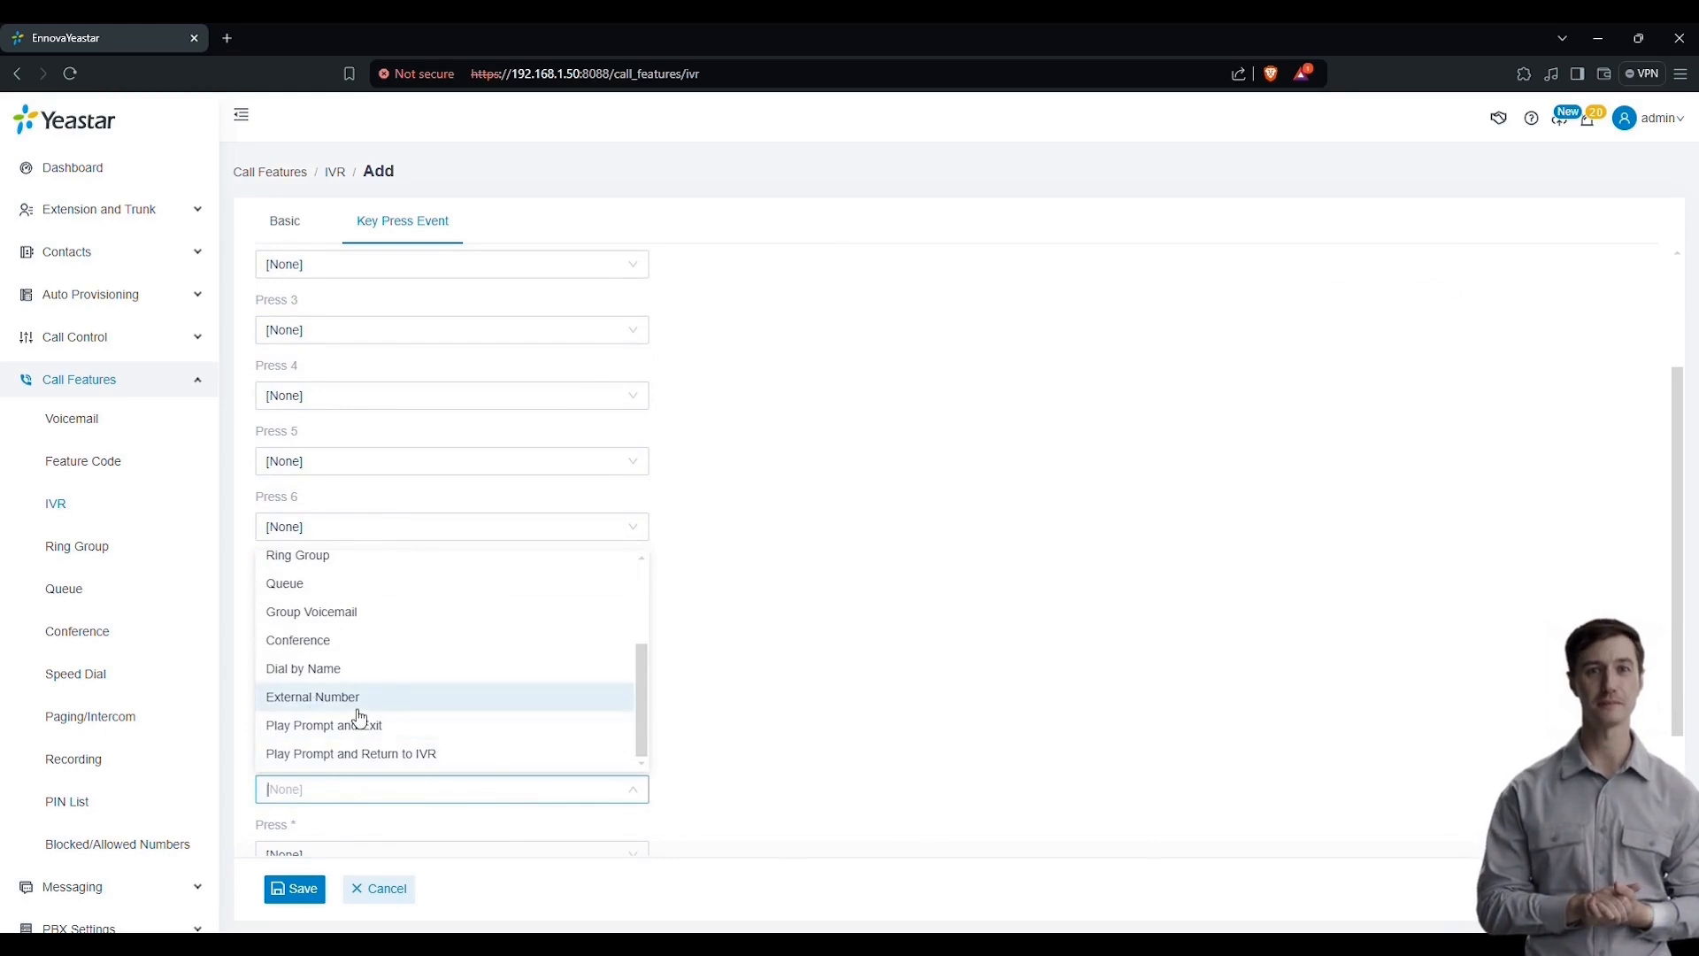
pyautogui.click(861, 705)
pyautogui.scroll(-1, 382, 754)
pyautogui.scroll(-1, 383, 753)
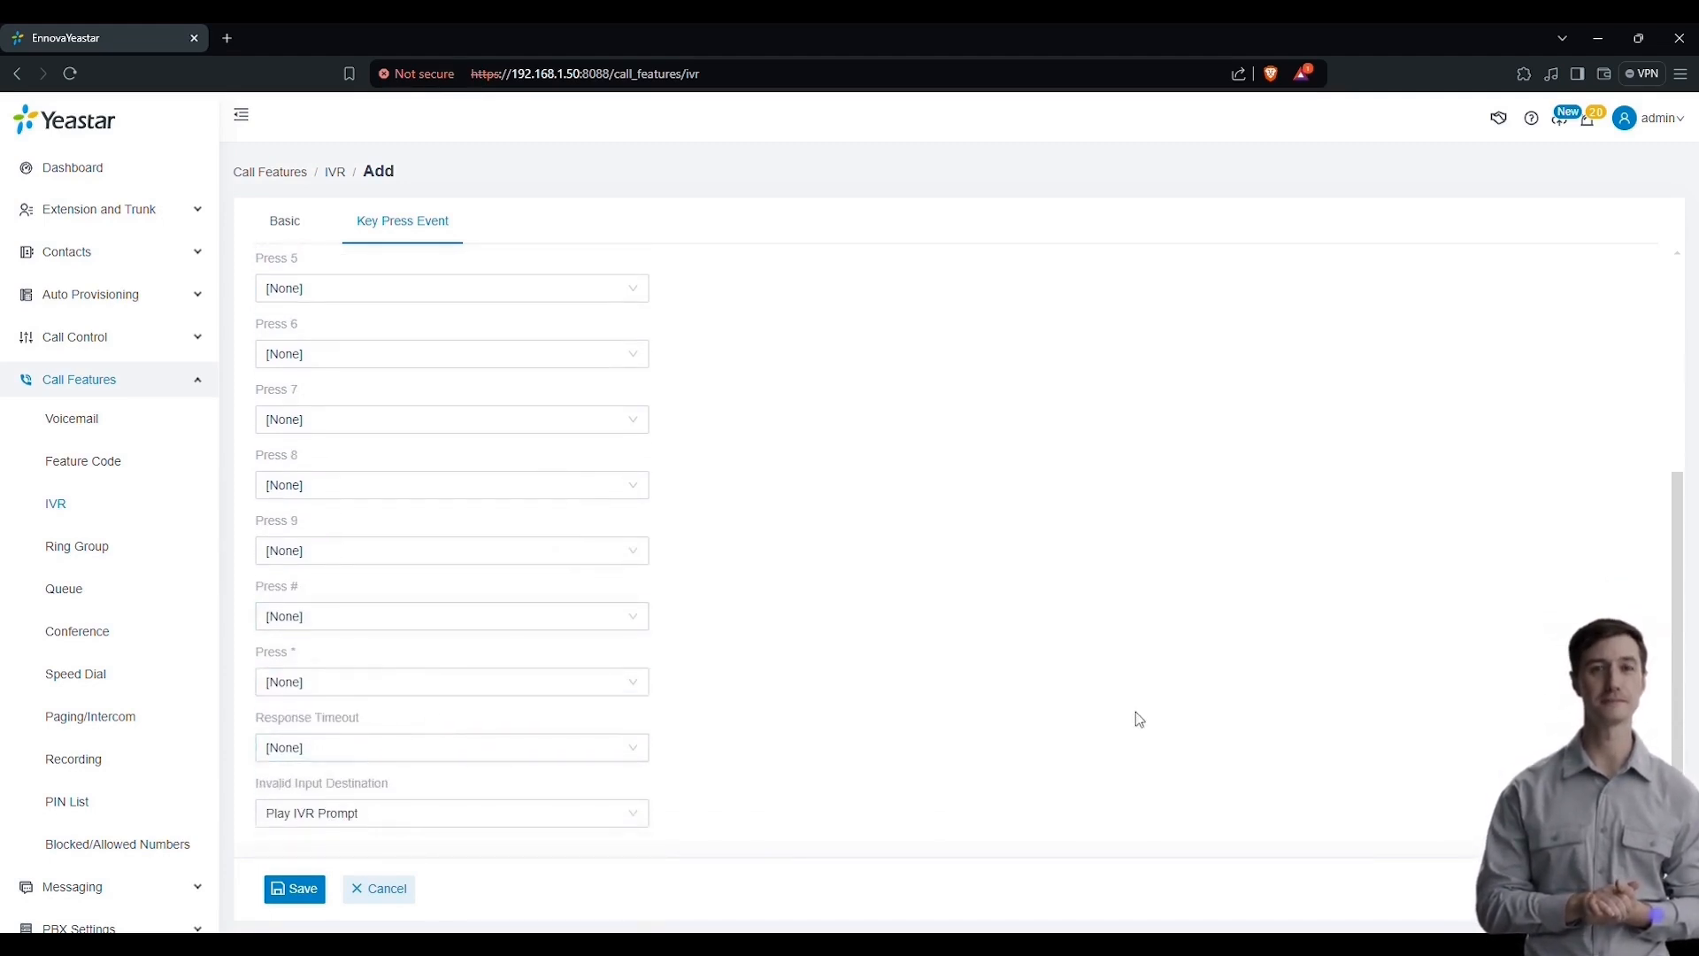
# - Save the new IVR with its key press events
pyautogui.scroll(4, 482, 517)
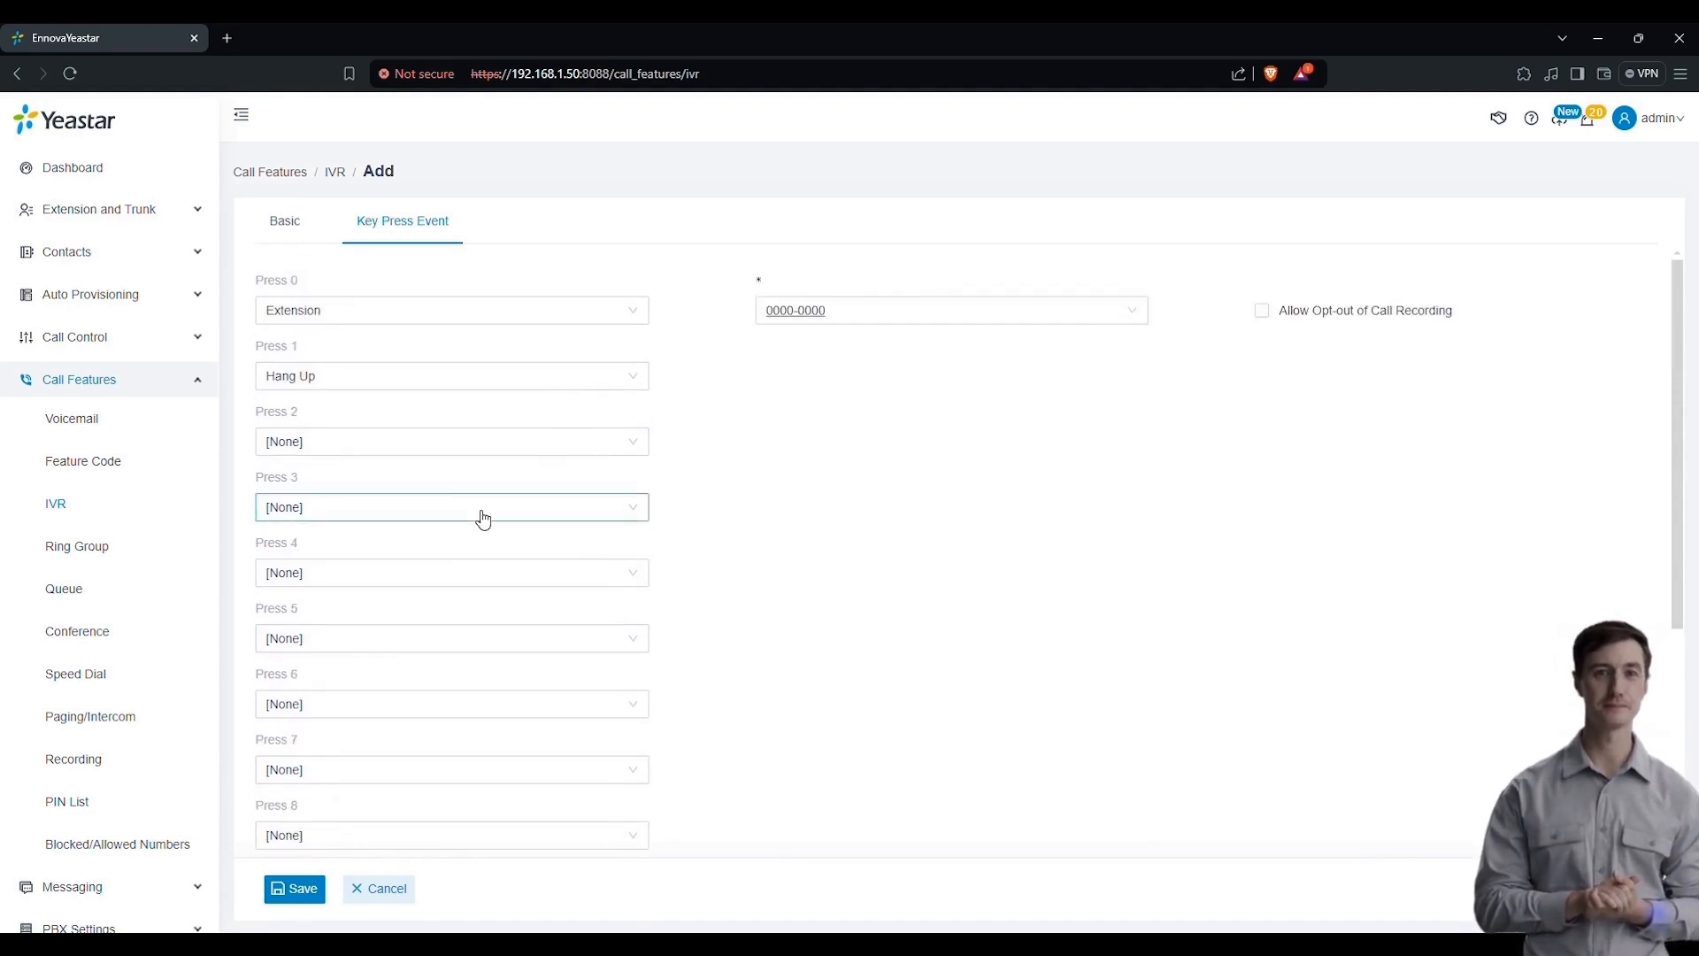
pyautogui.click(305, 891)
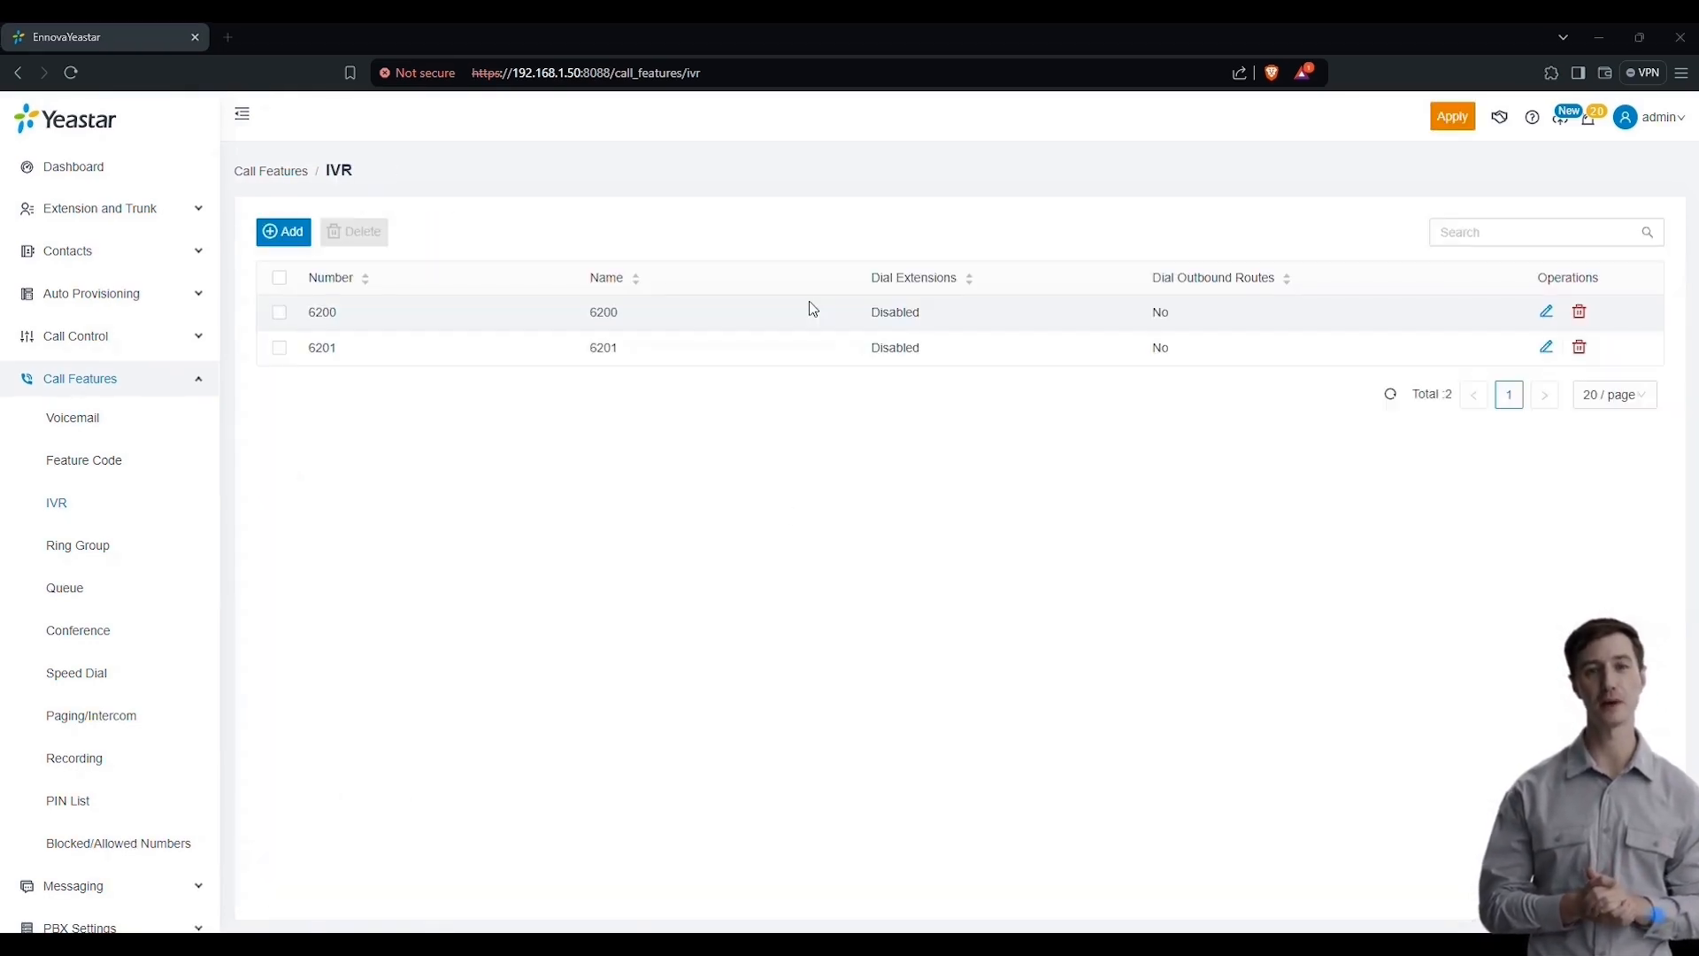